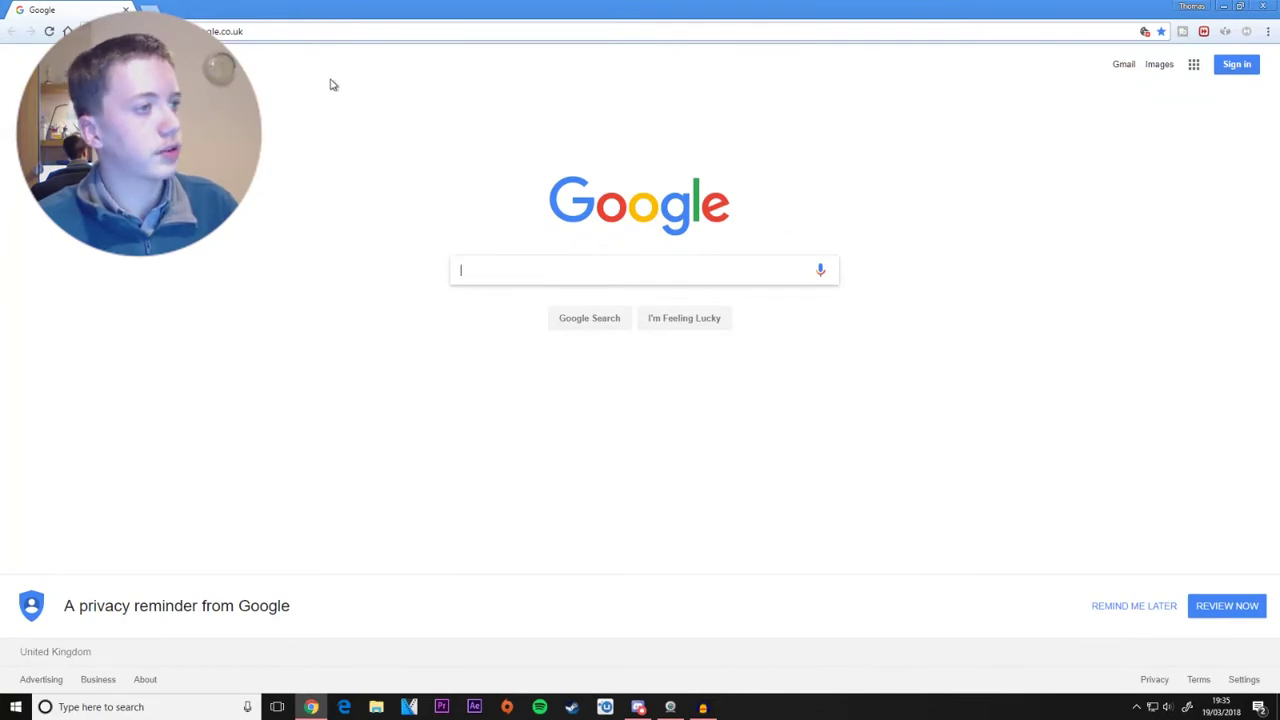
- Go to obsproject.com in the browser to bring up the OBS Studio home page
click(277, 27)
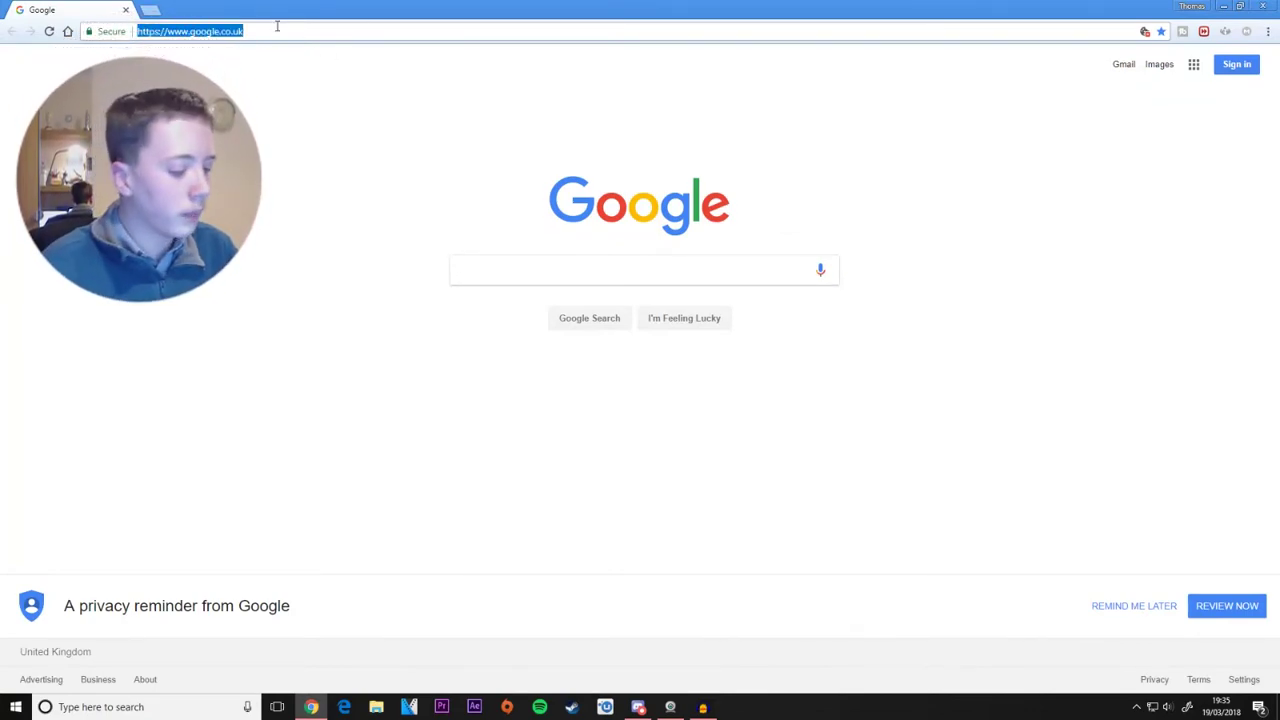
text(obsproject.)
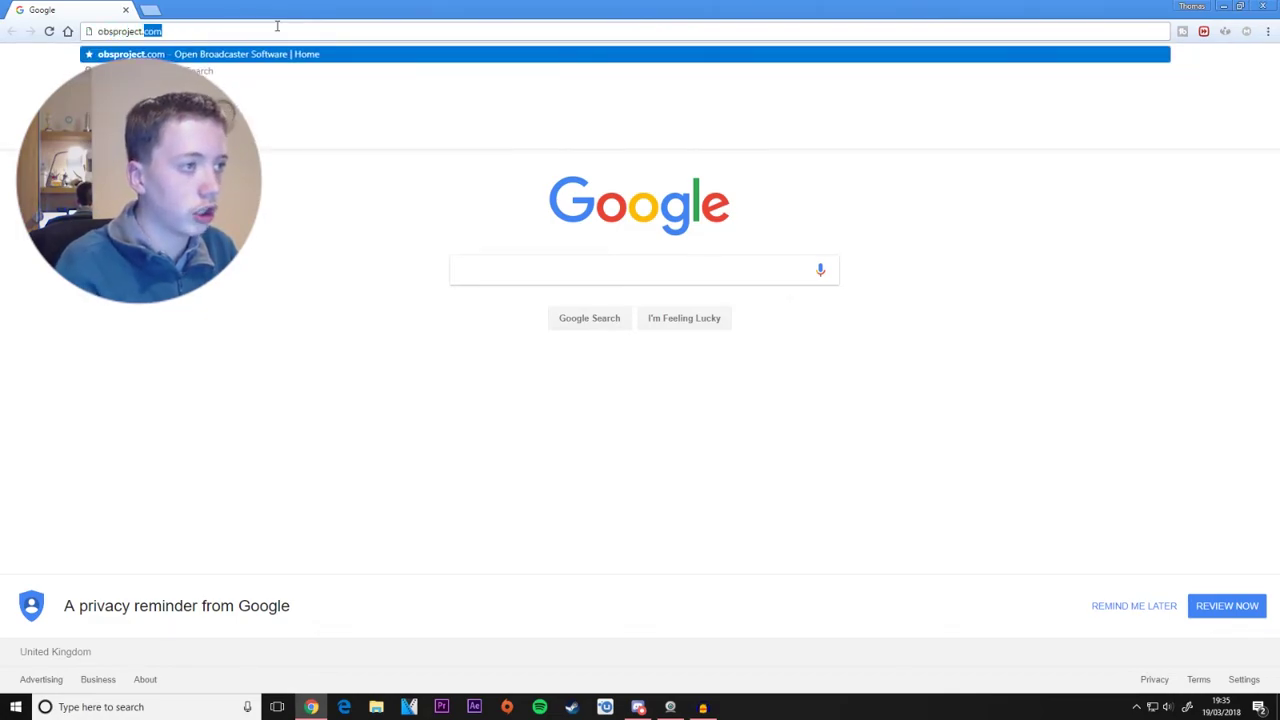
text(com)
key(Return)
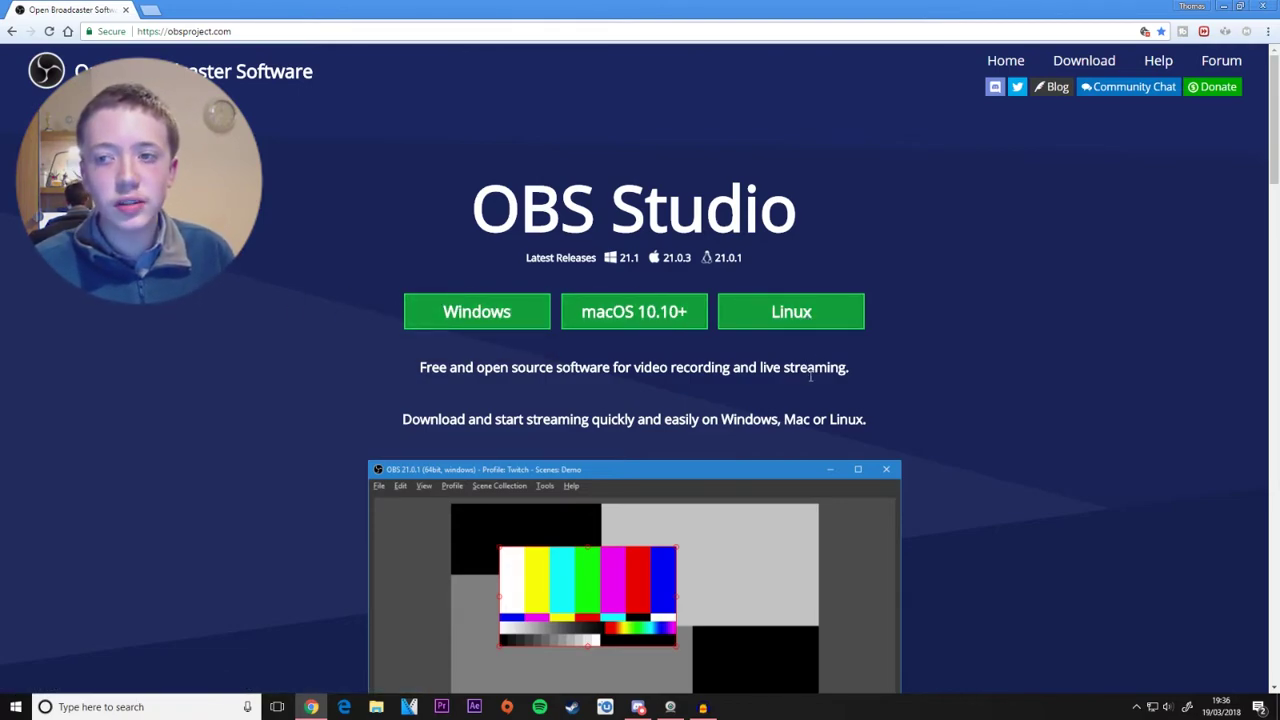
- Start the Windows download of OBS Studio, then cancel it and dismiss the download bar
click(474, 320)
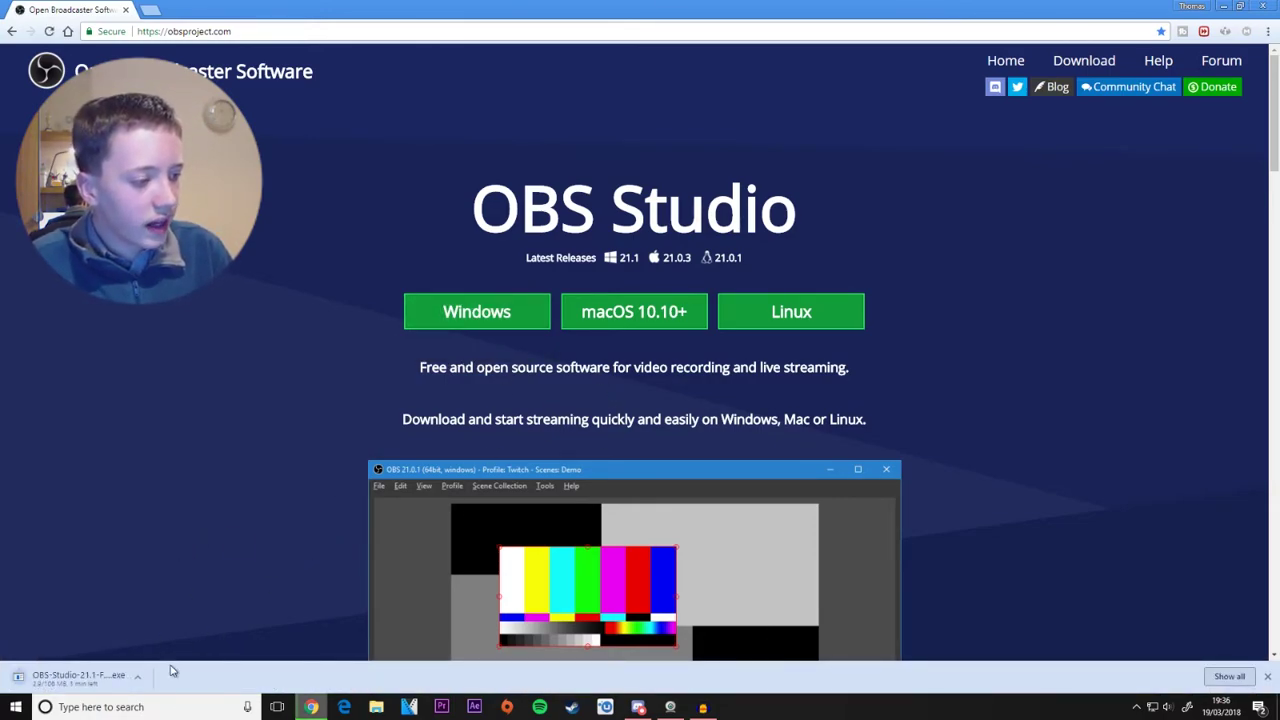
right_click(111, 687)
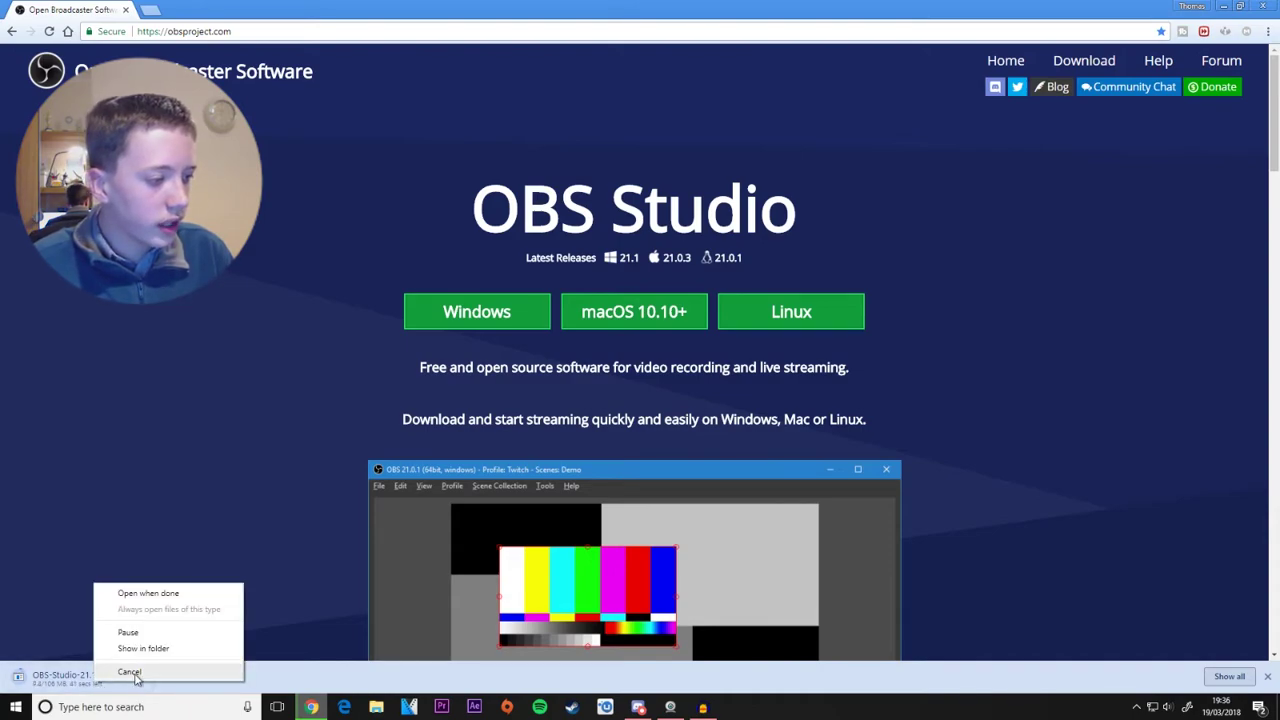
click(125, 671)
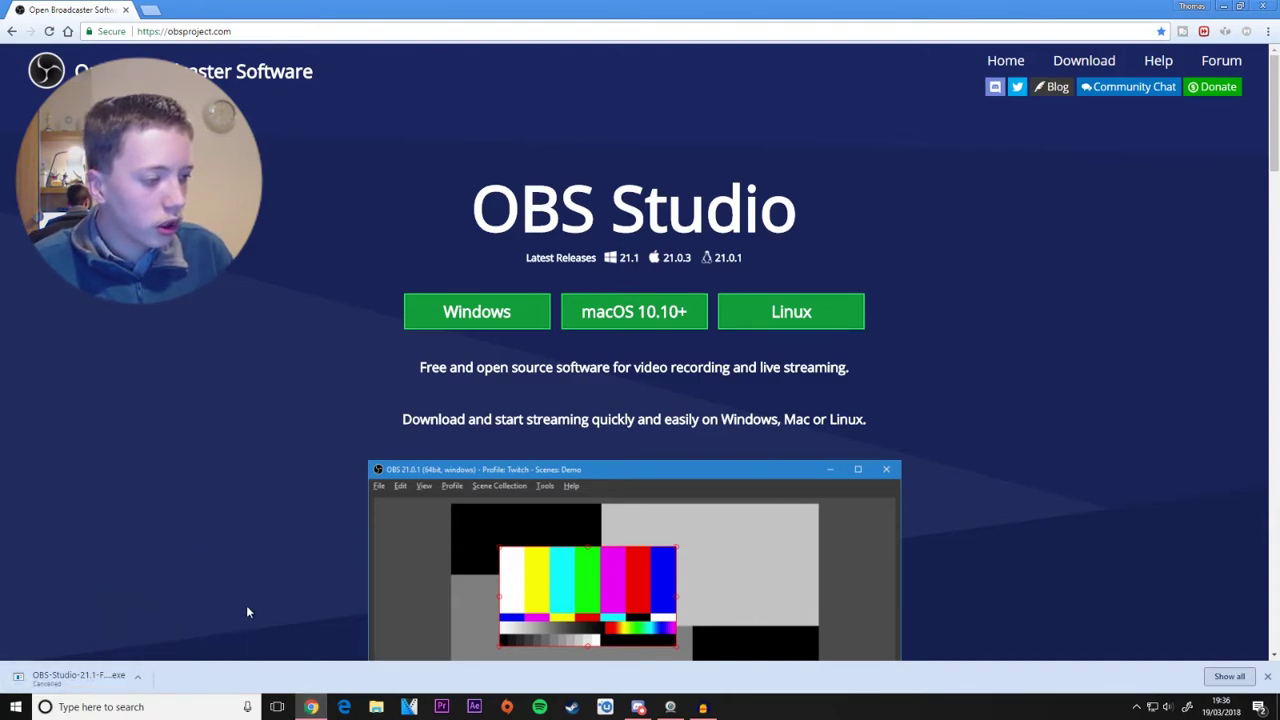
click(1267, 677)
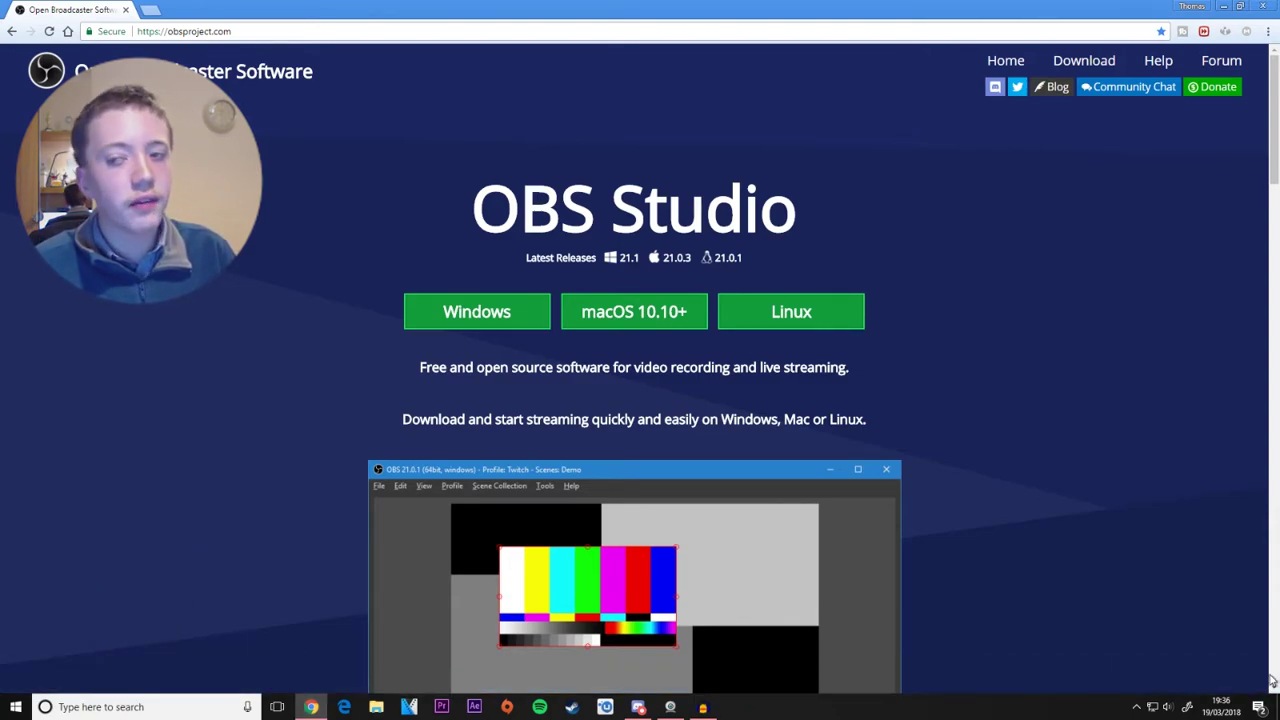
- Close Chrome and launch OBS Studio (64bit) from a Start menu search for 'obs'
click(1274, 6)
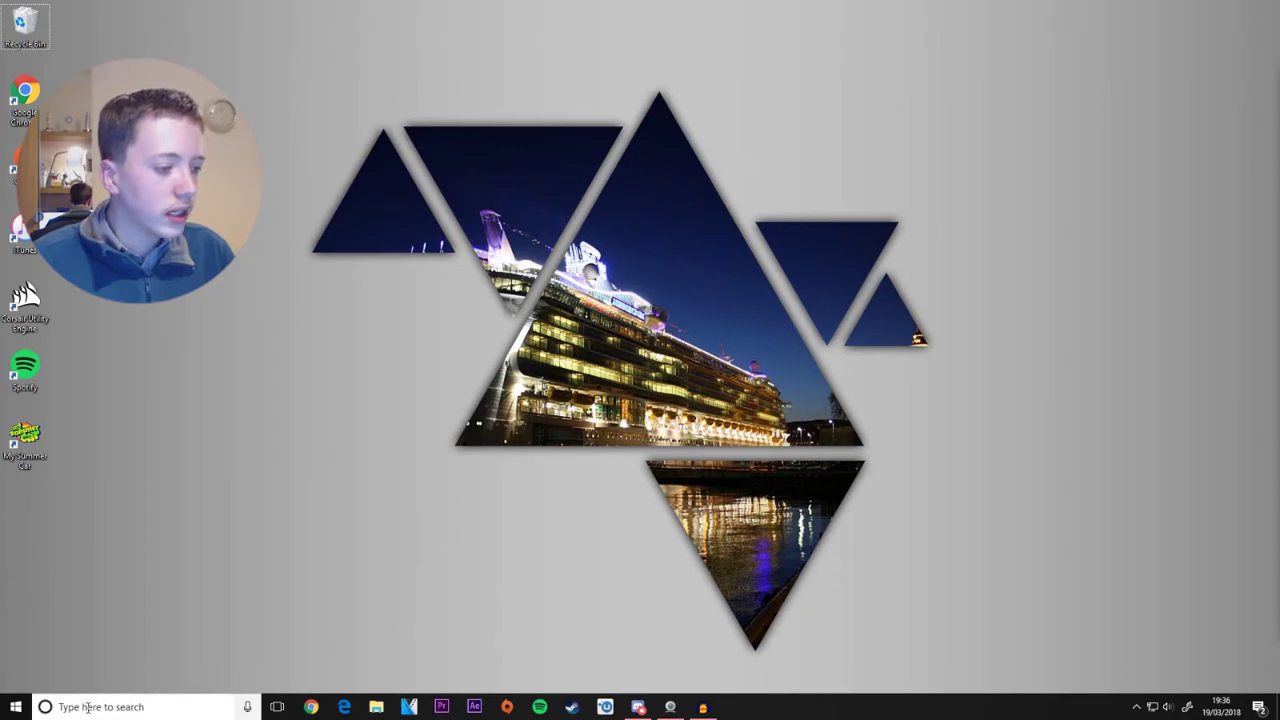
key(super)
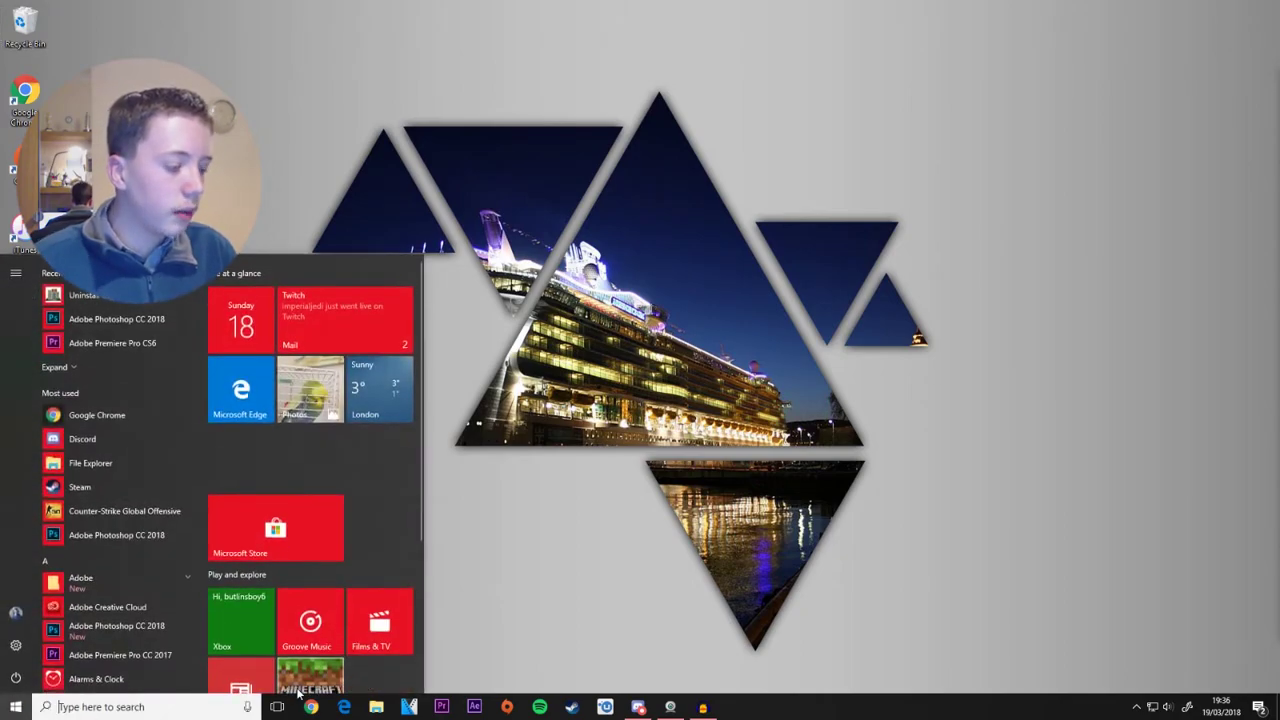
text(obs)
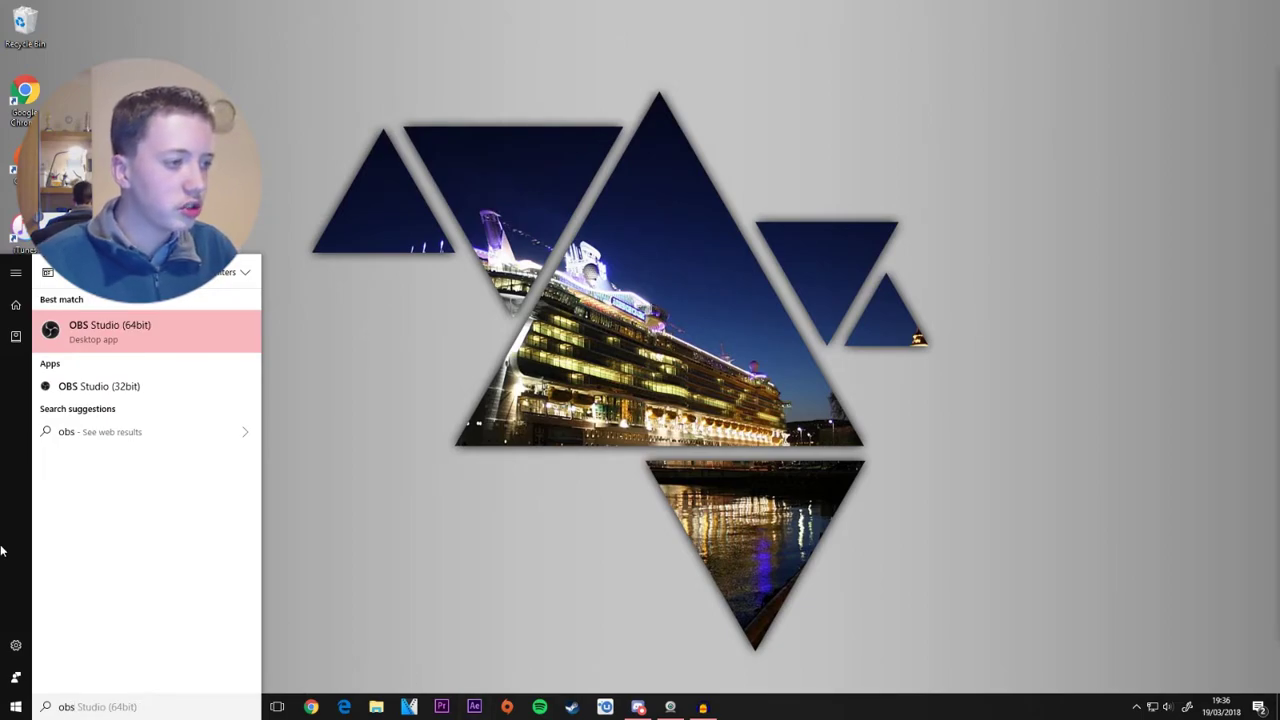
click(121, 324)
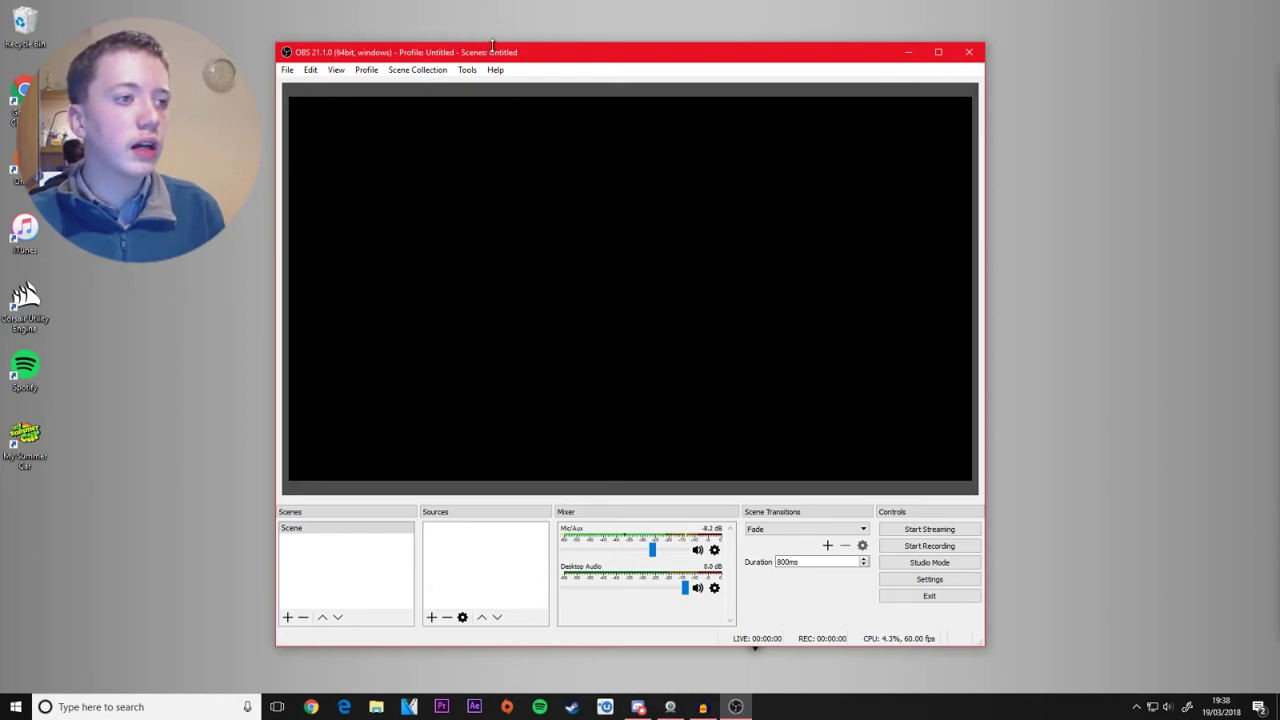
drag(501, 44, 503, 54)
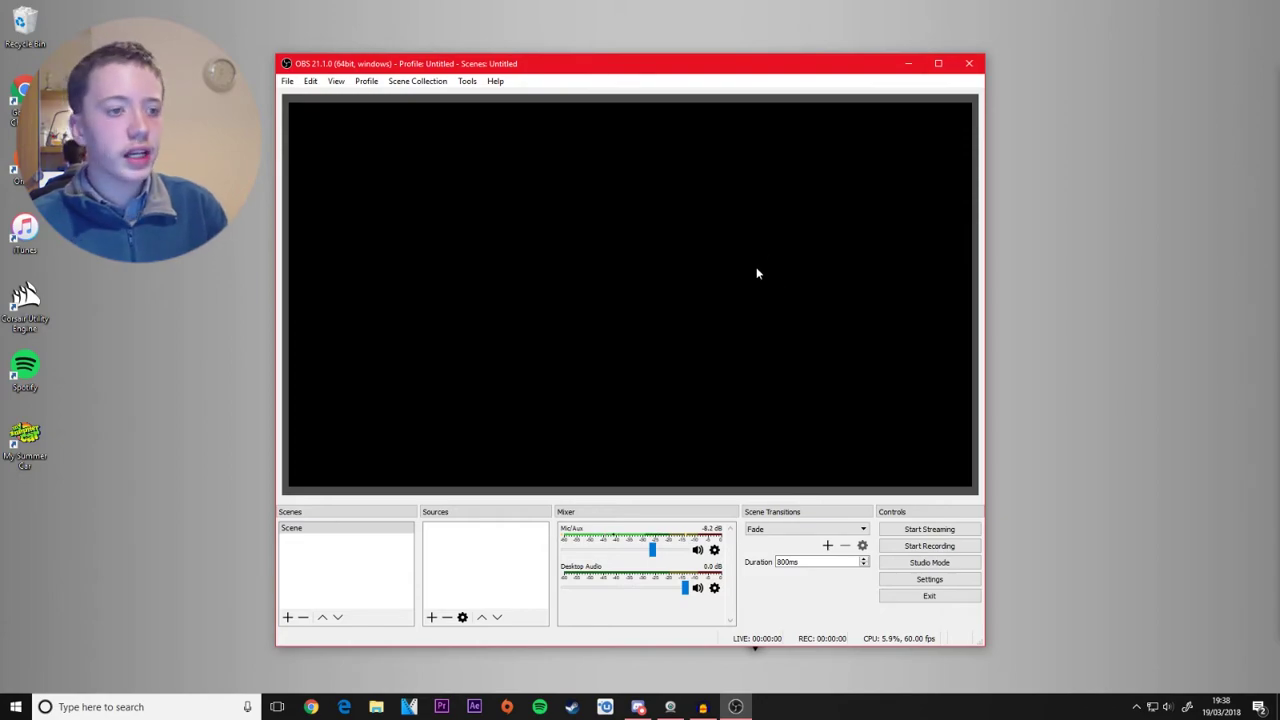
double_click(630, 76)
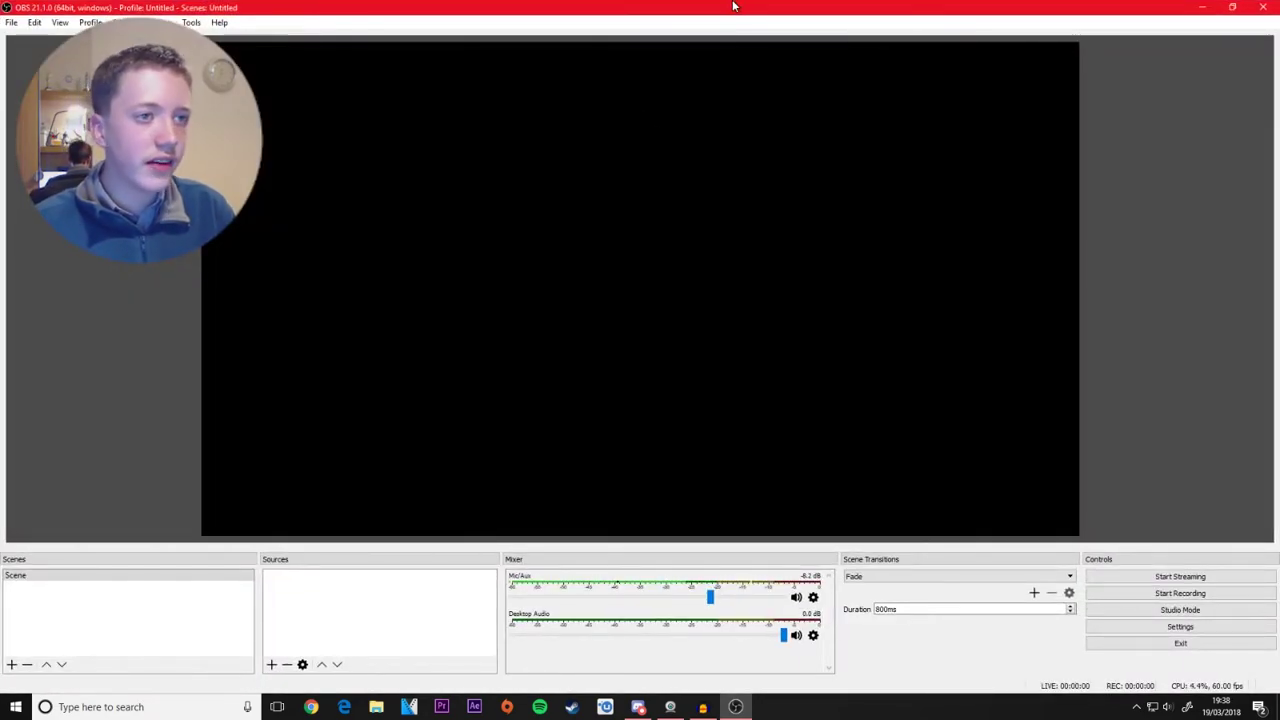
drag(723, 23, 671, 47)
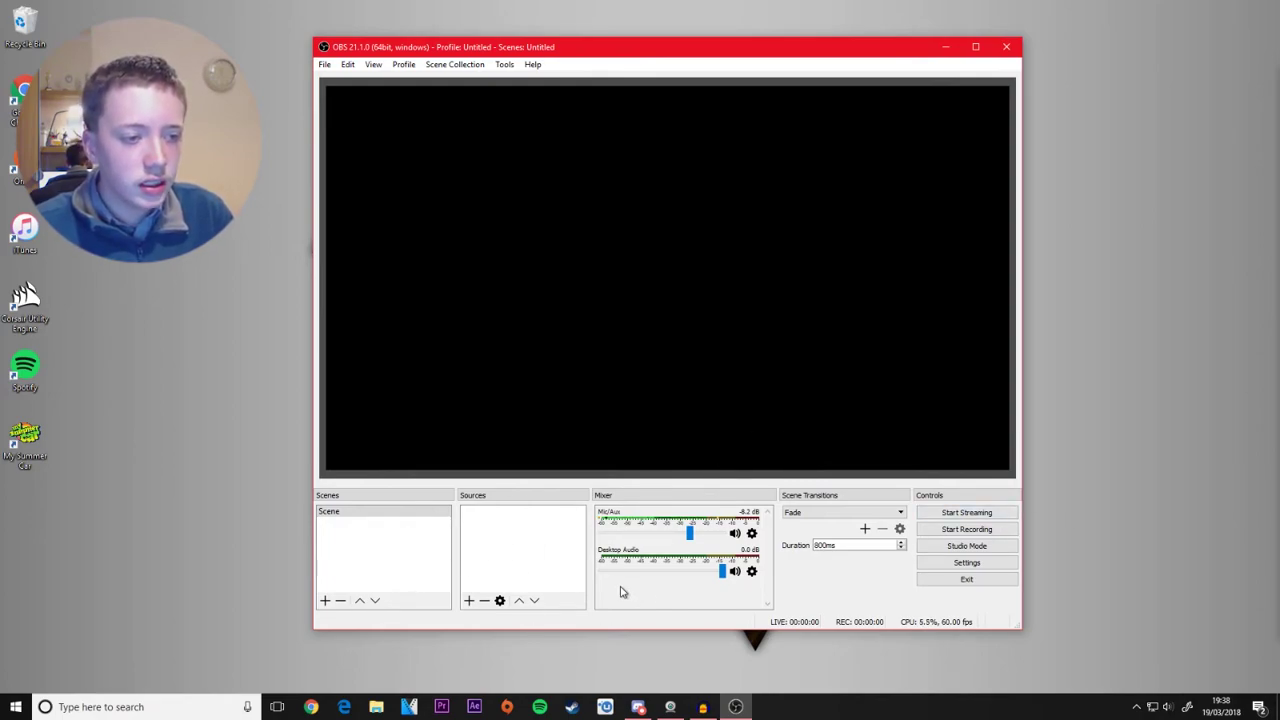
- Set the General Theme to Acri in Settings, apply it and close the dialog
click(967, 563)
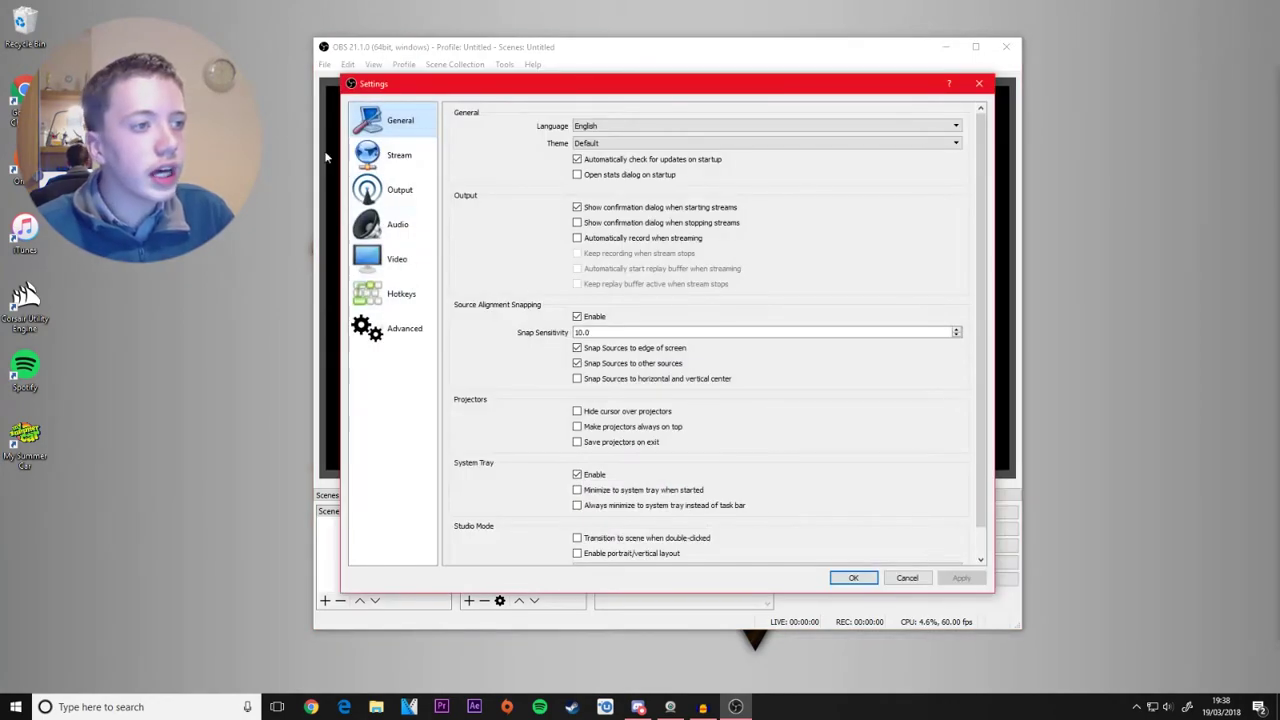
click(586, 145)
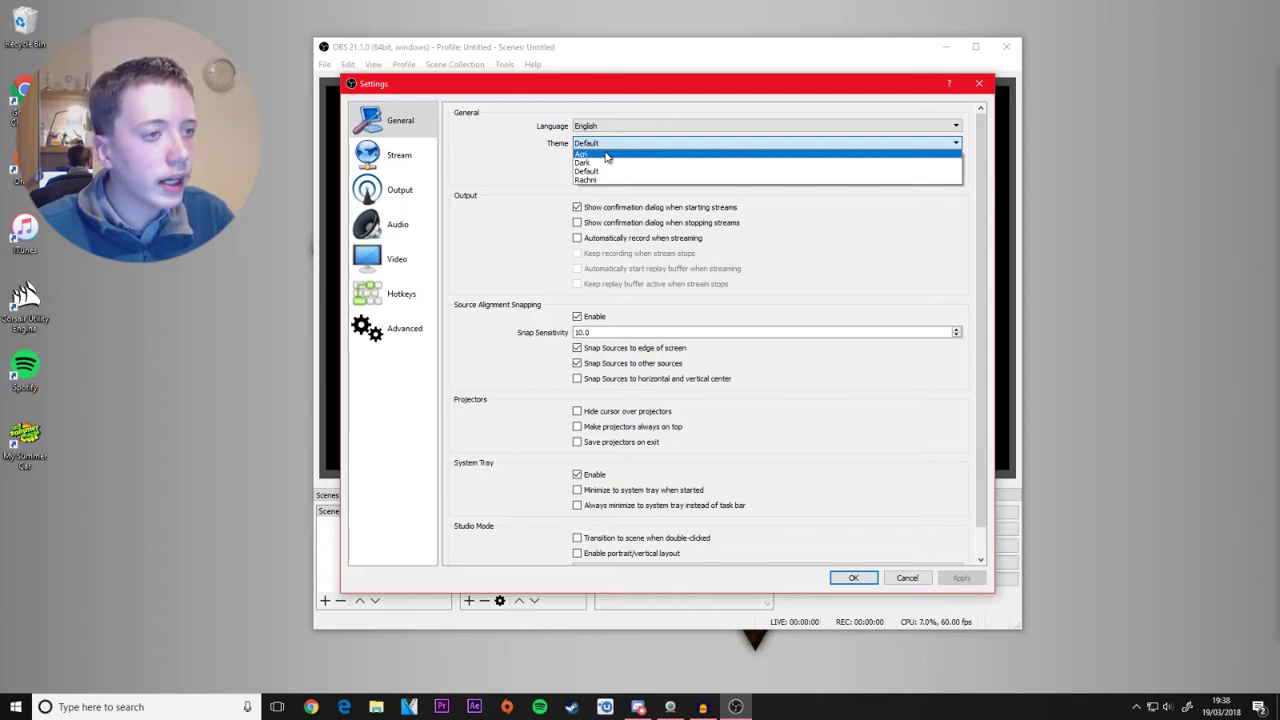
click(605, 154)
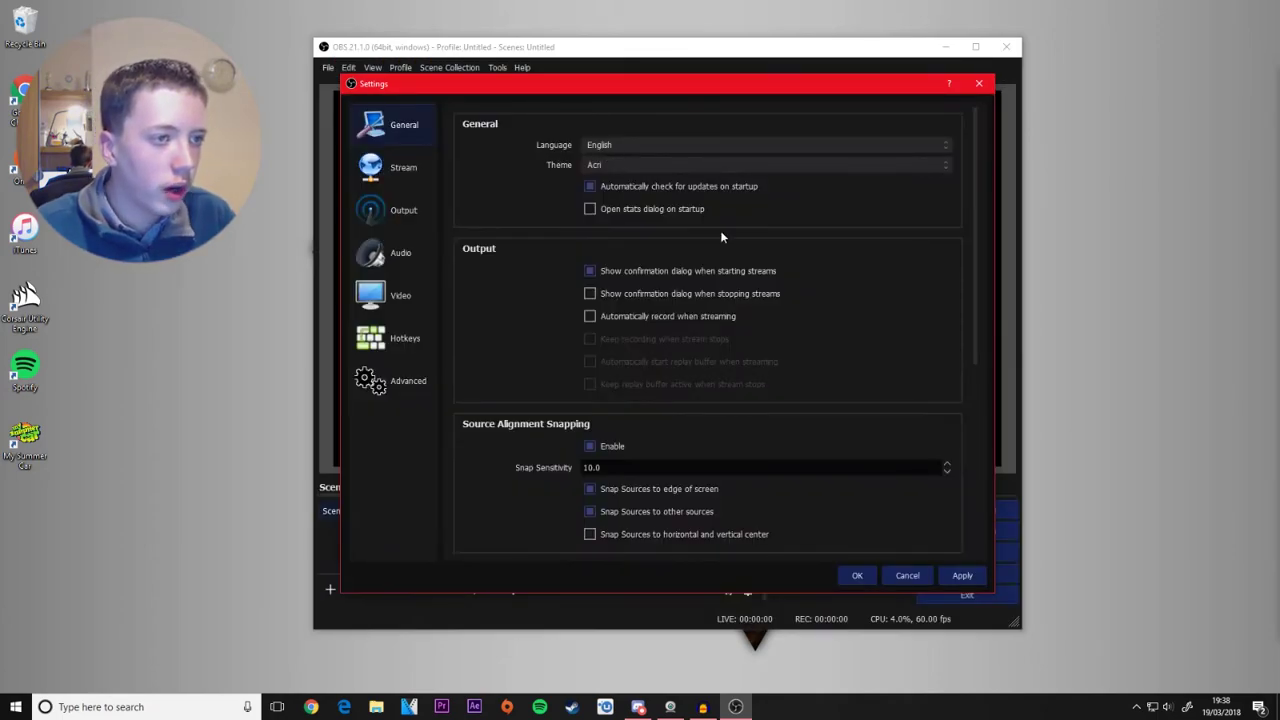
click(965, 576)
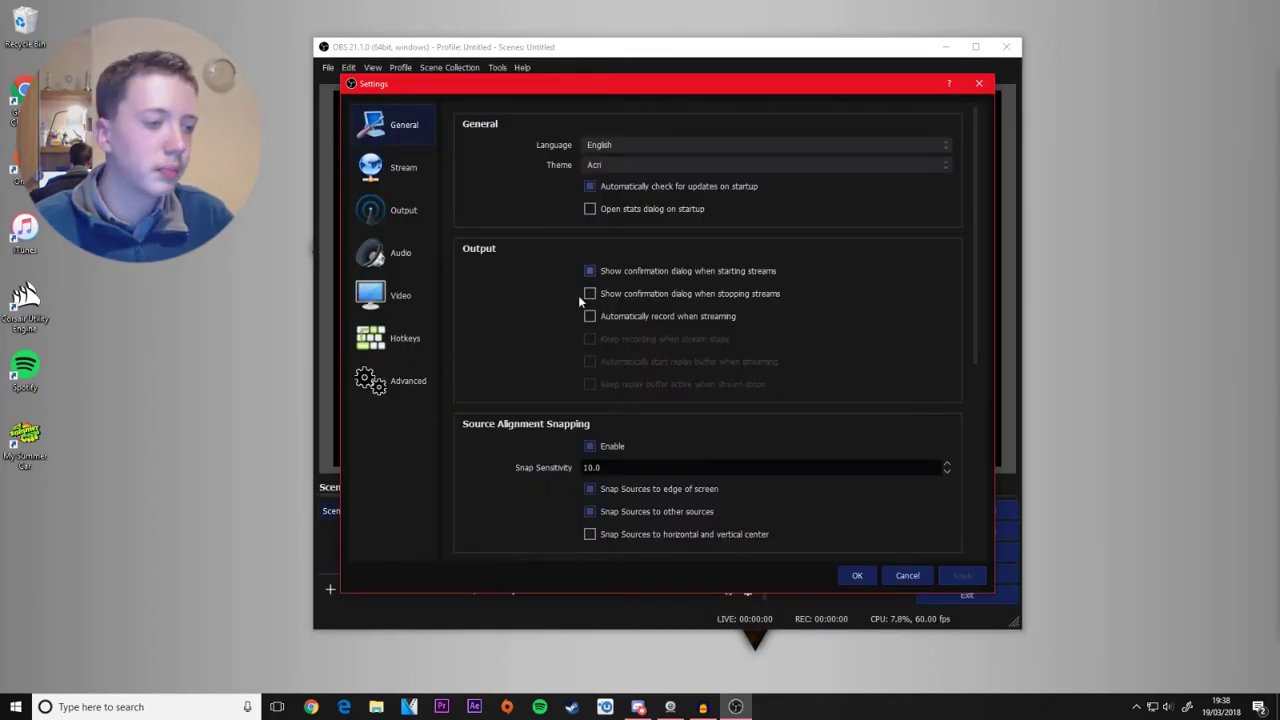
click(857, 576)
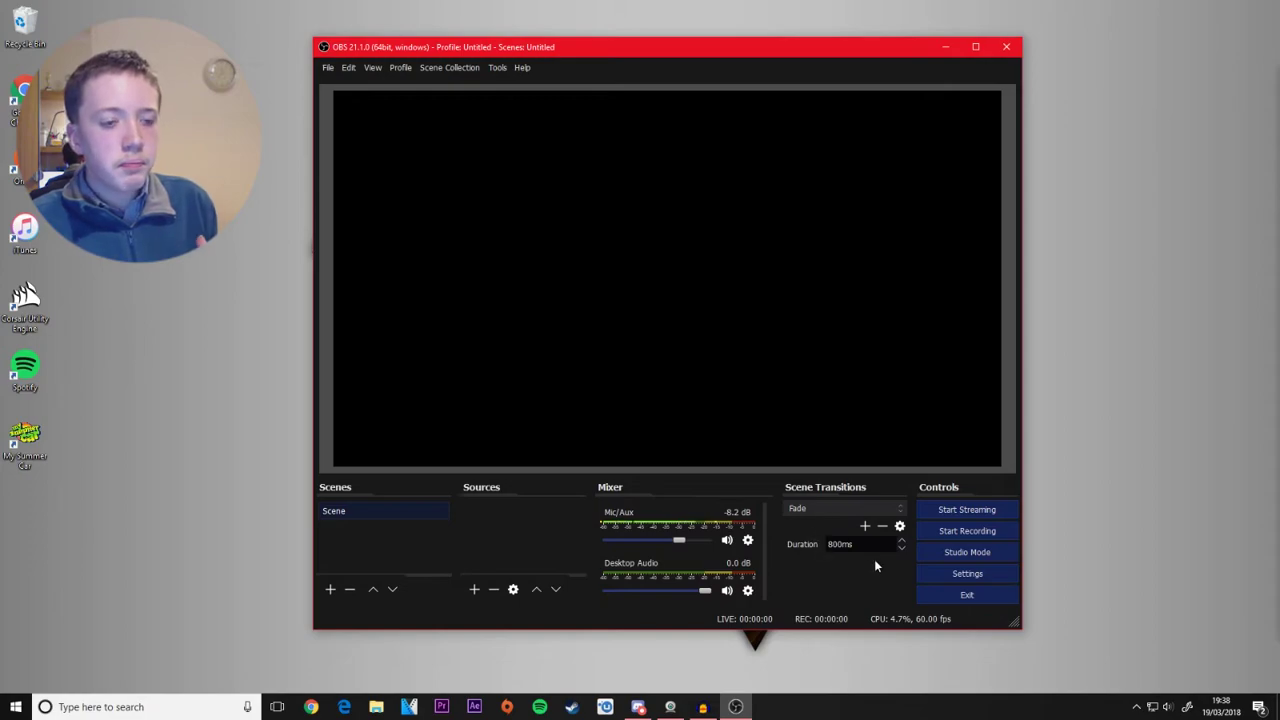
- Reopen Settings and move from Stream to the Output page with NVENC H.264 at CQP 23
click(967, 578)
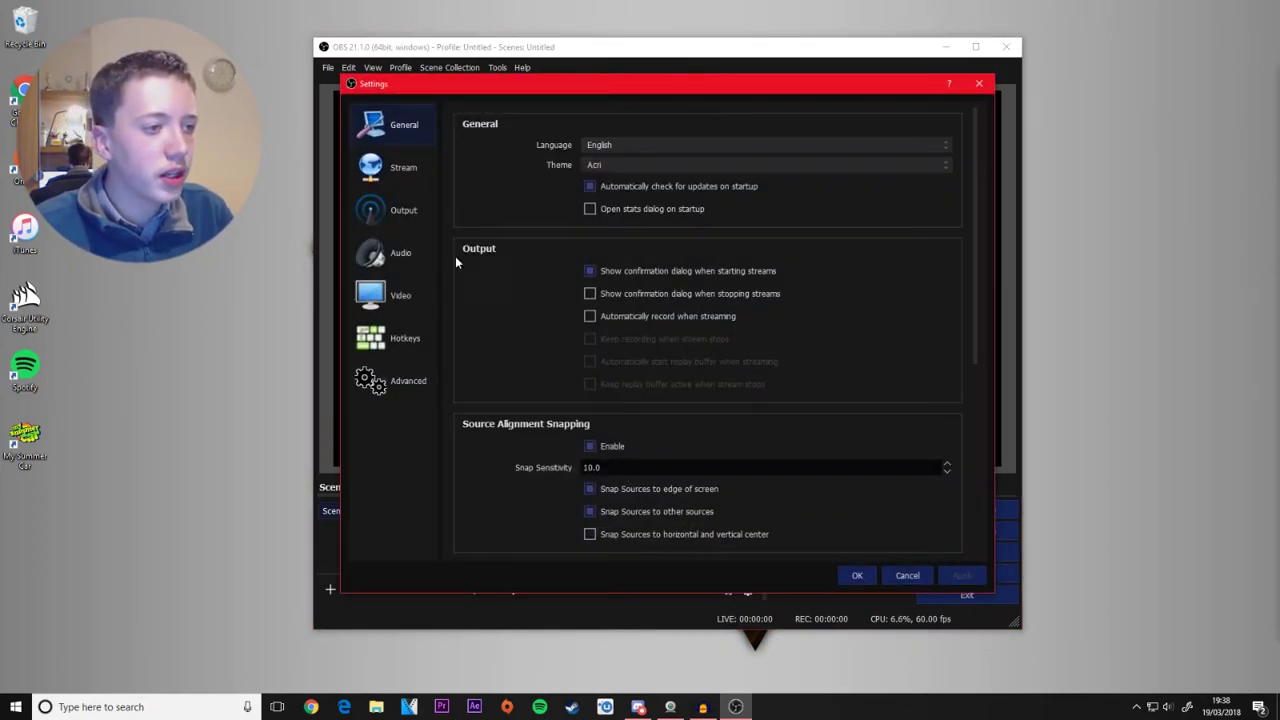
click(398, 168)
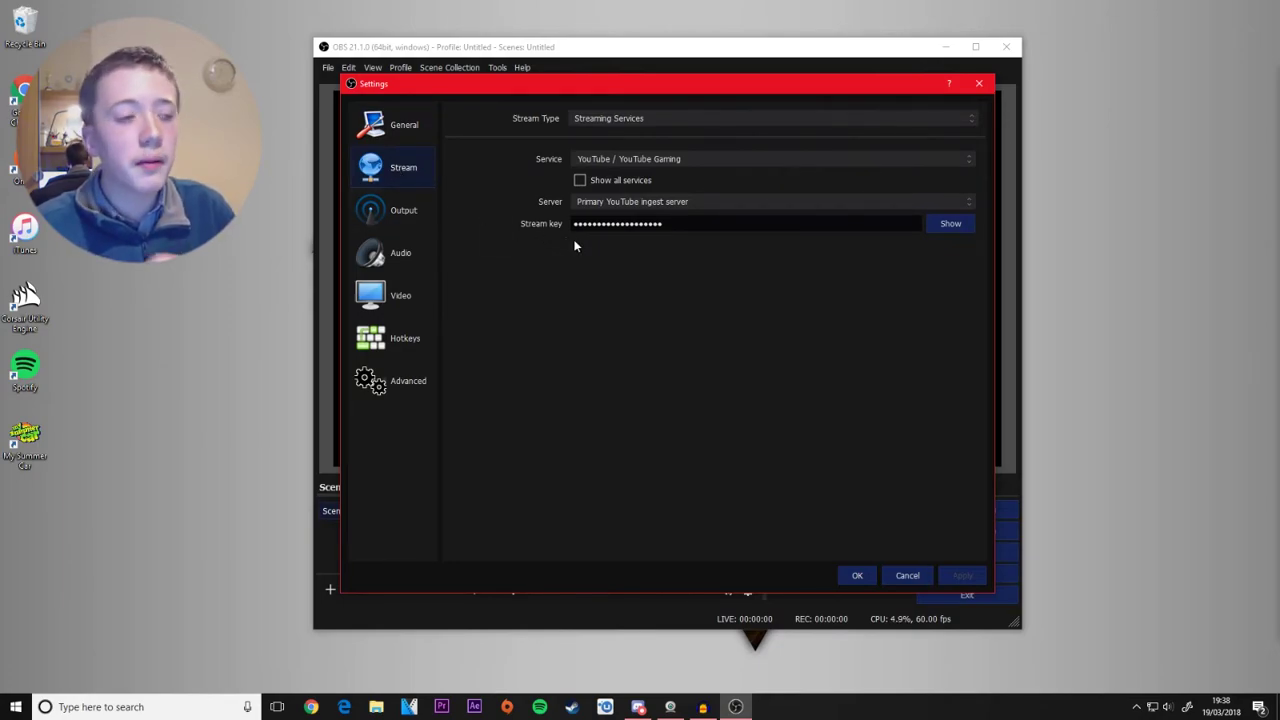
click(410, 211)
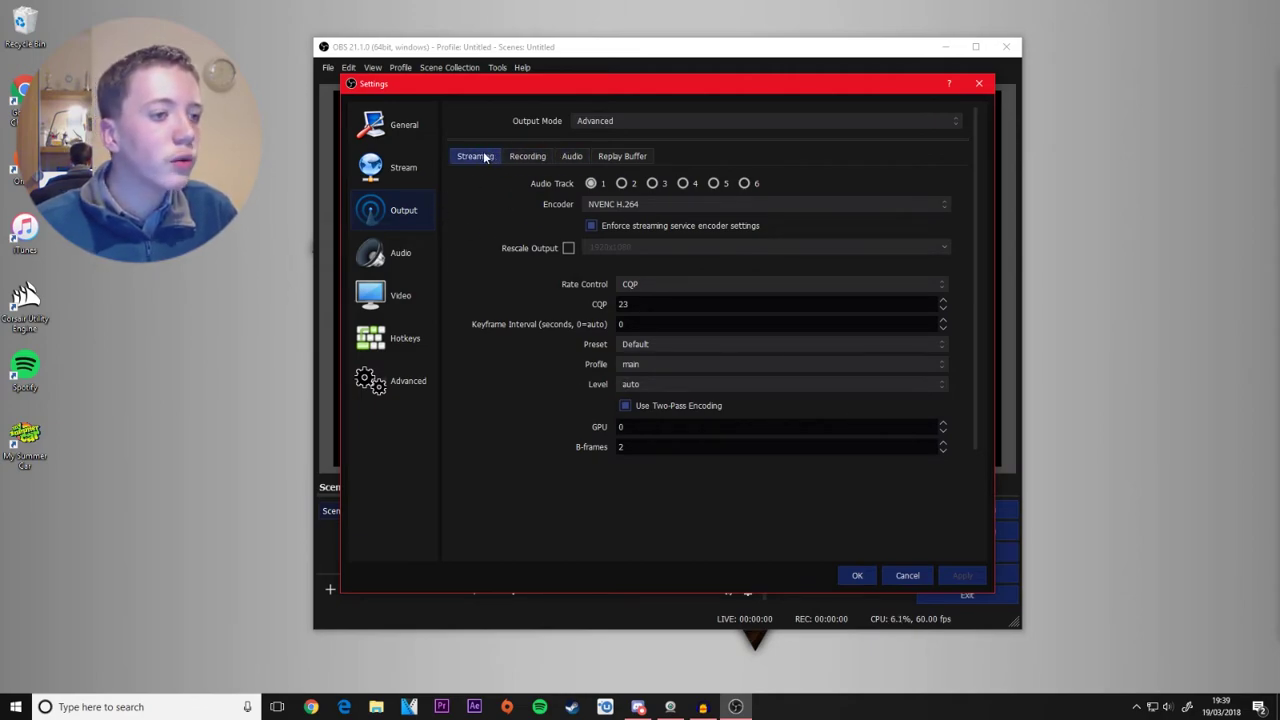
- On the Recording output tab, try Custom Output (FFmpeg) as the recording type
click(540, 158)
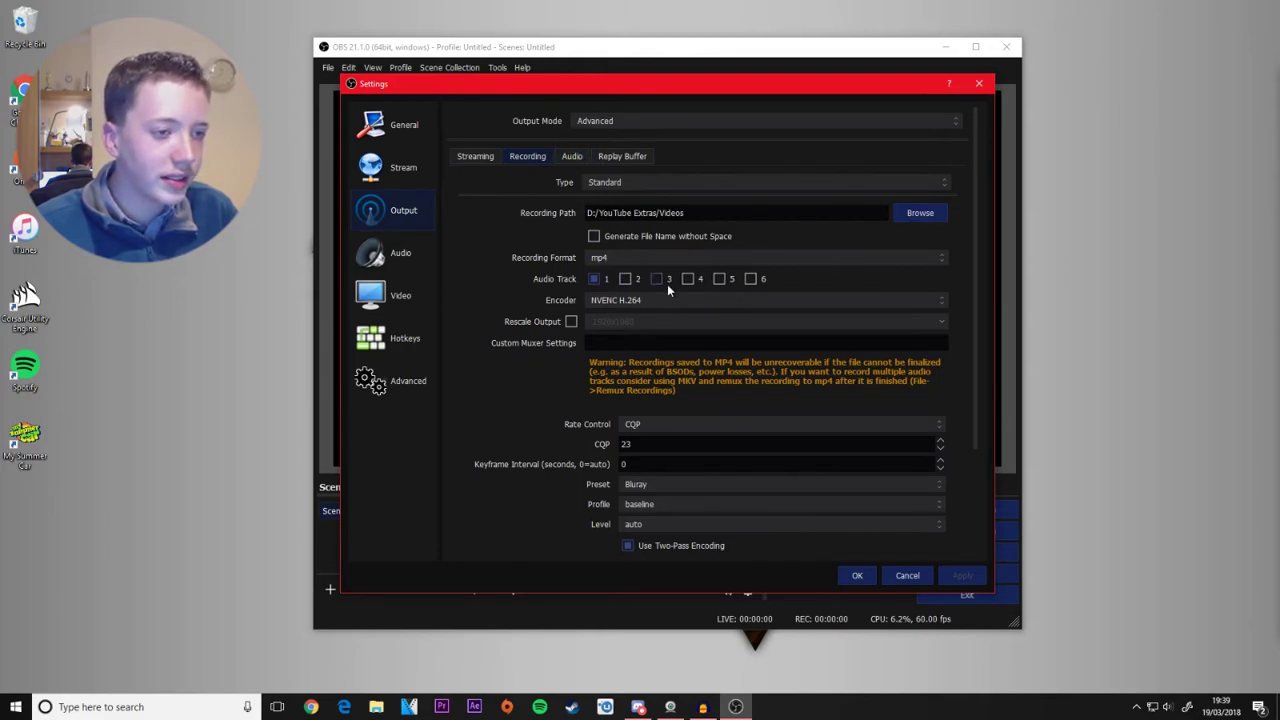
scroll(779, 328, down, 3)
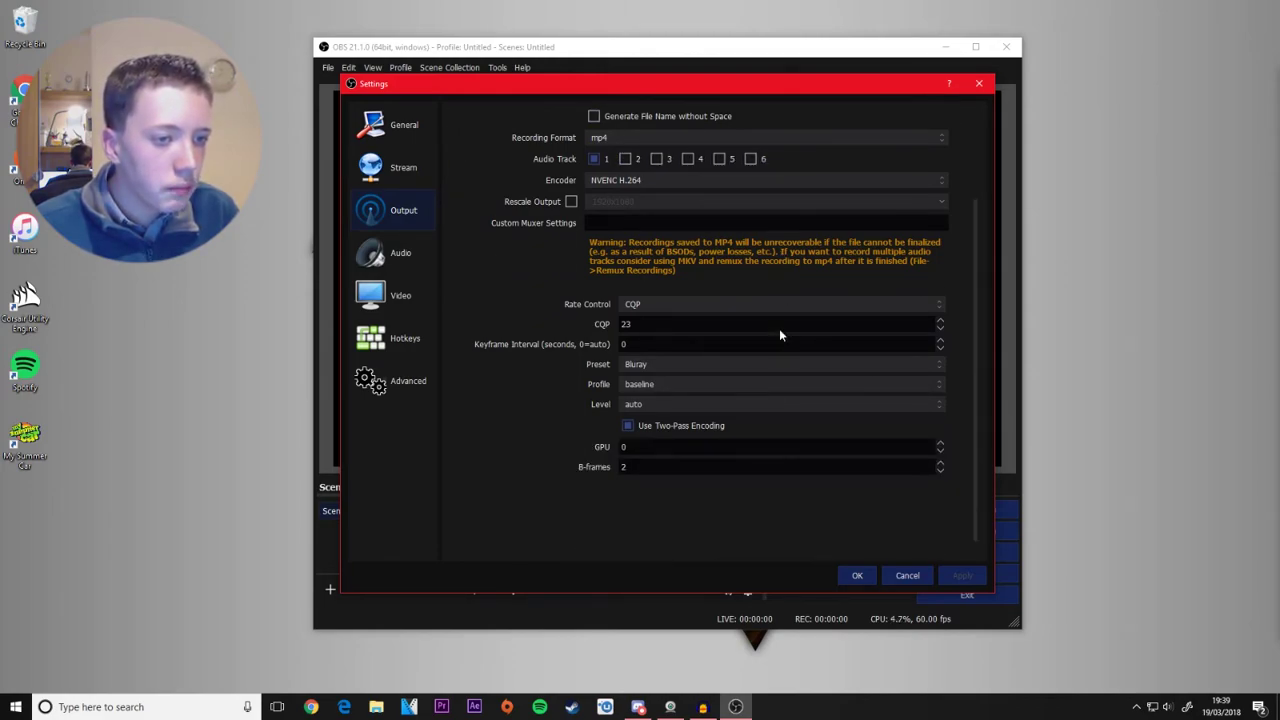
scroll(779, 328, up, 4)
scroll(628, 209, up, 2)
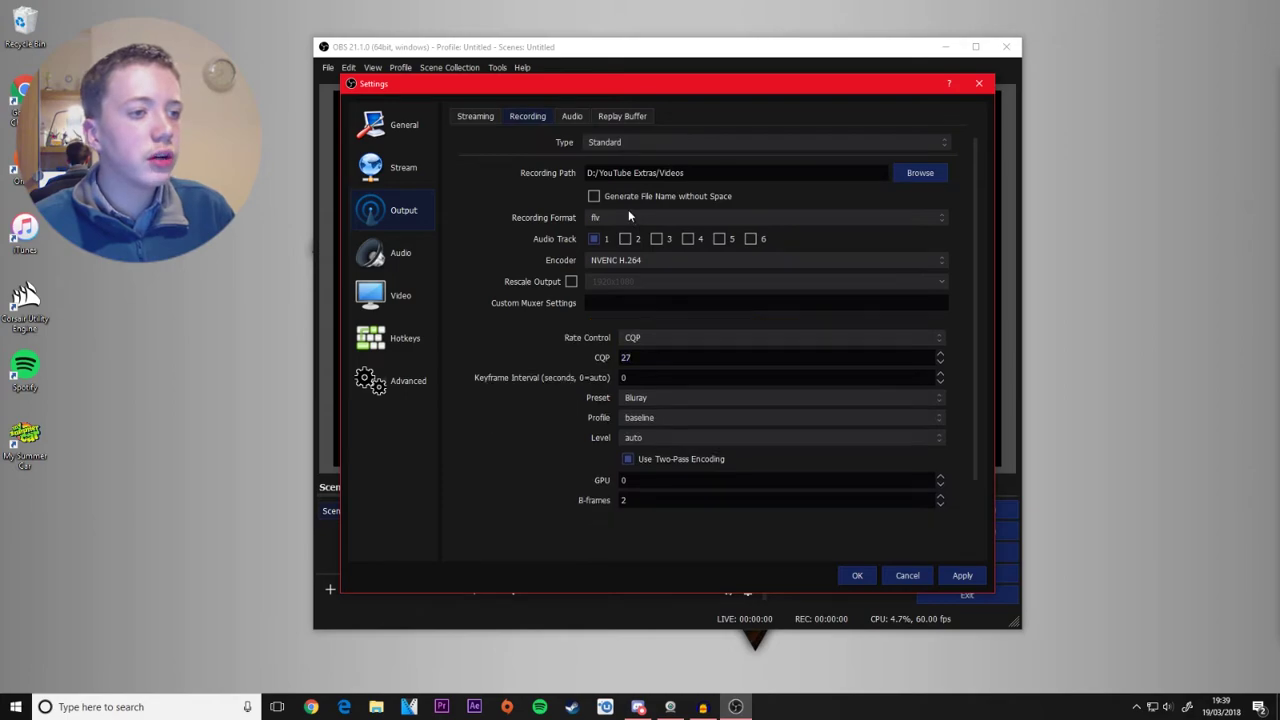
click(644, 140)
click(692, 168)
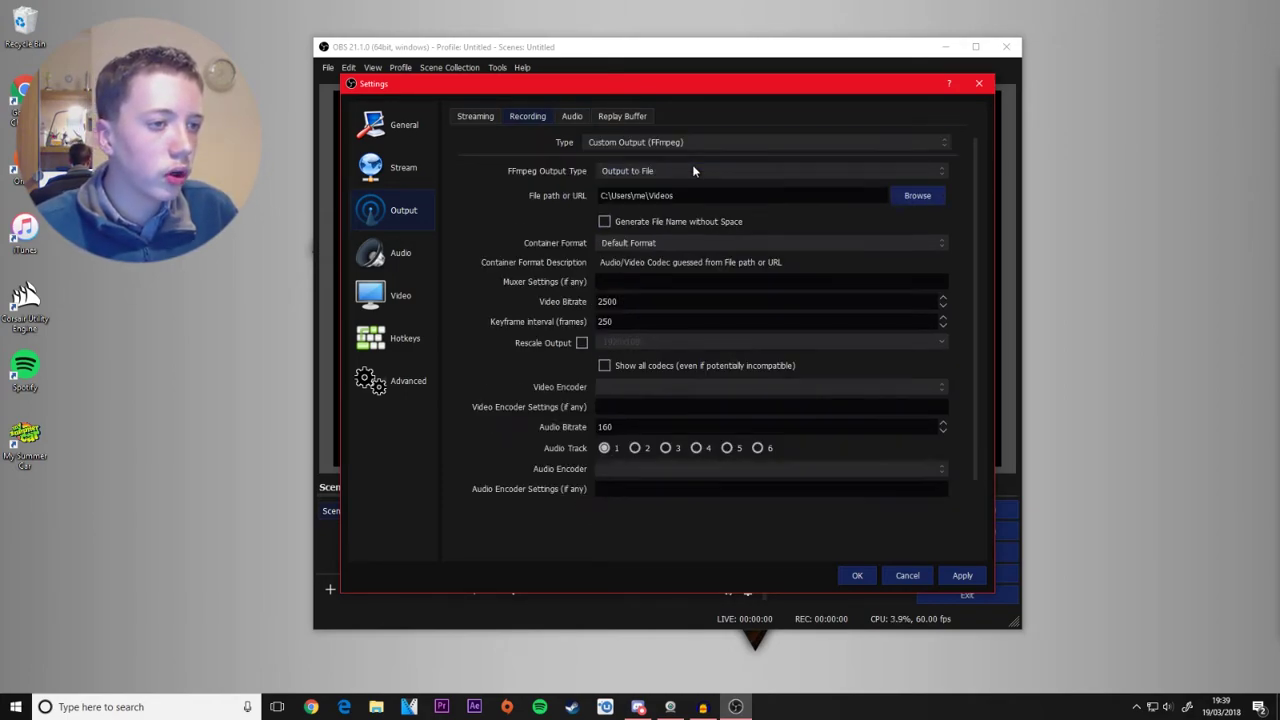
click(680, 140)
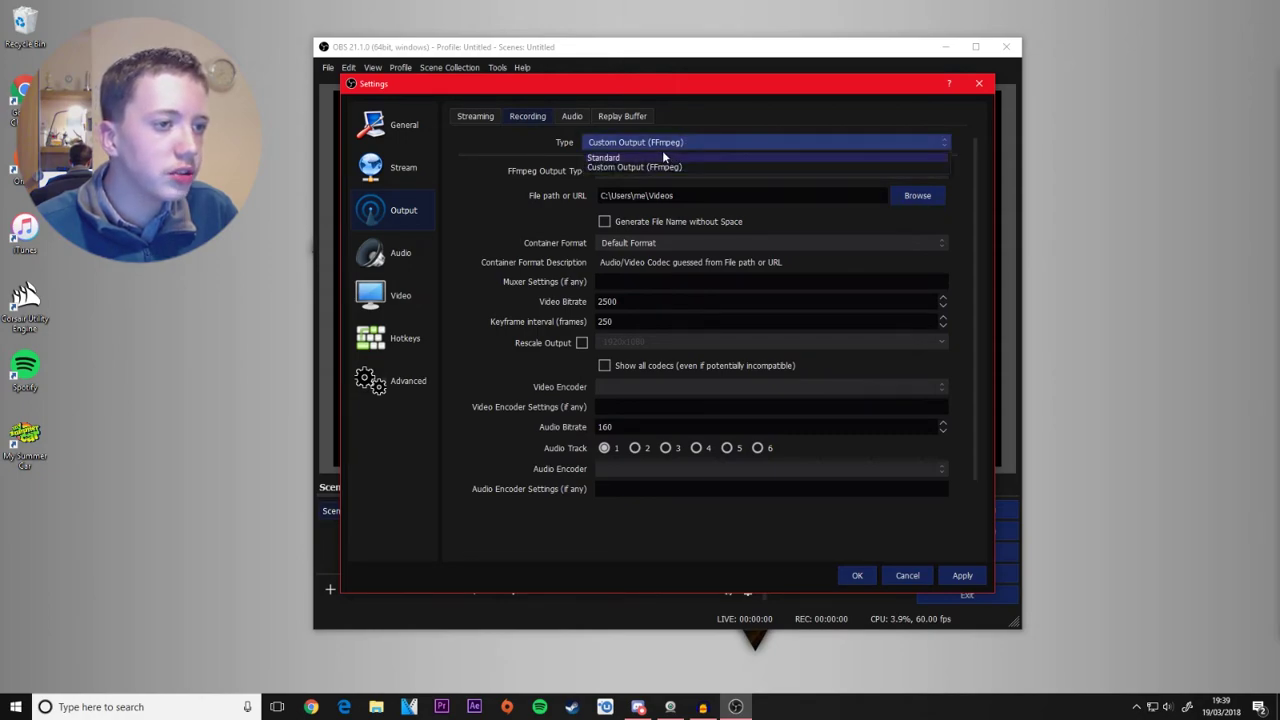
click(662, 152)
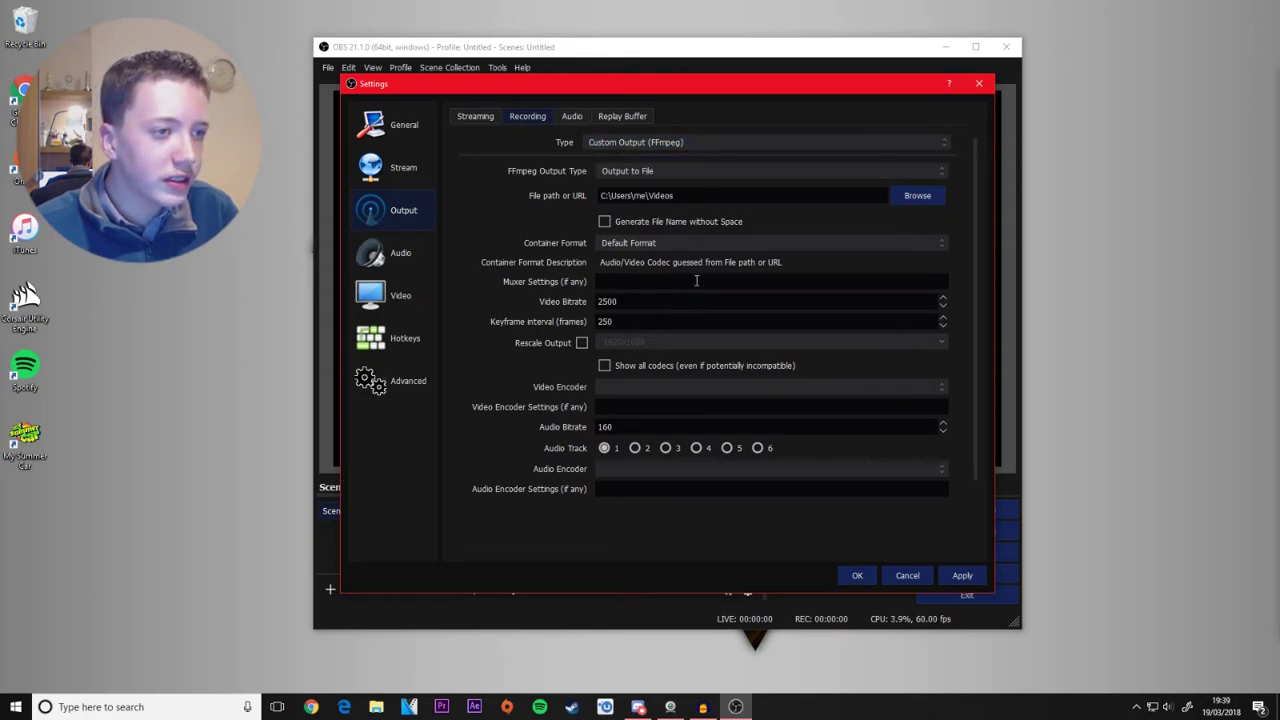
- Switch back to the Standard recording type and set the recording format to mp4
click(653, 144)
click(709, 160)
click(648, 146)
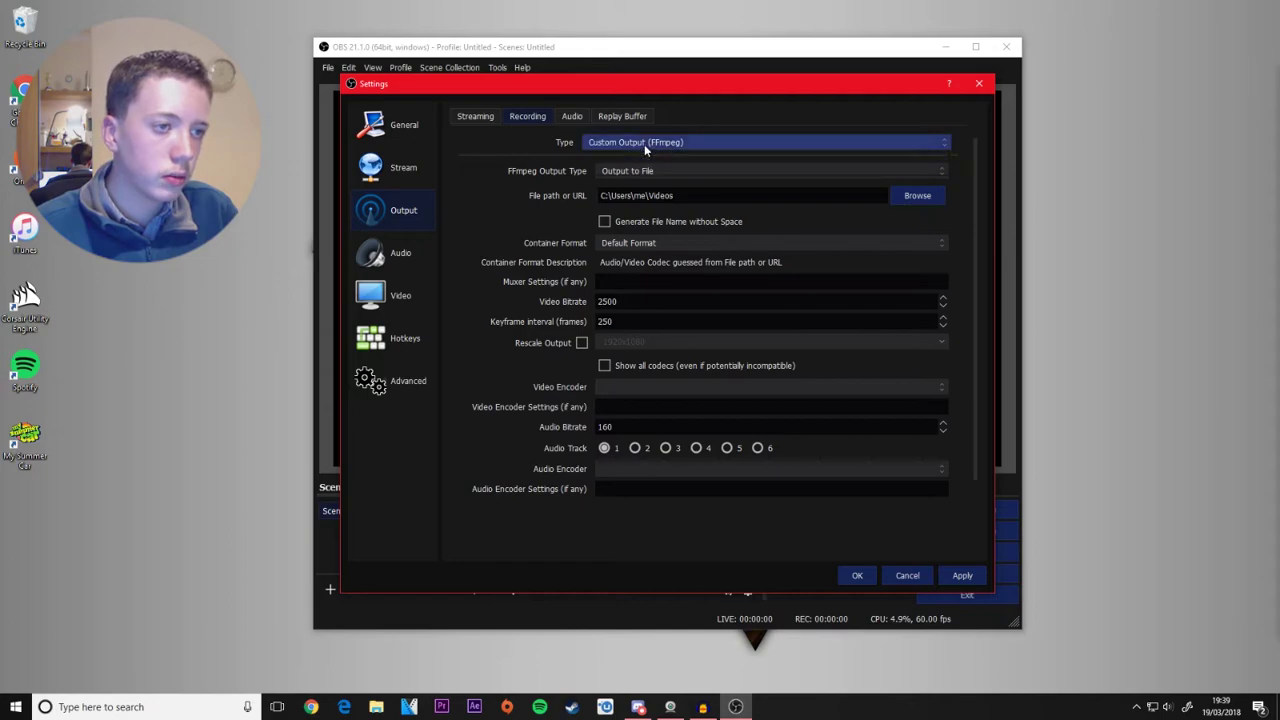
click(630, 160)
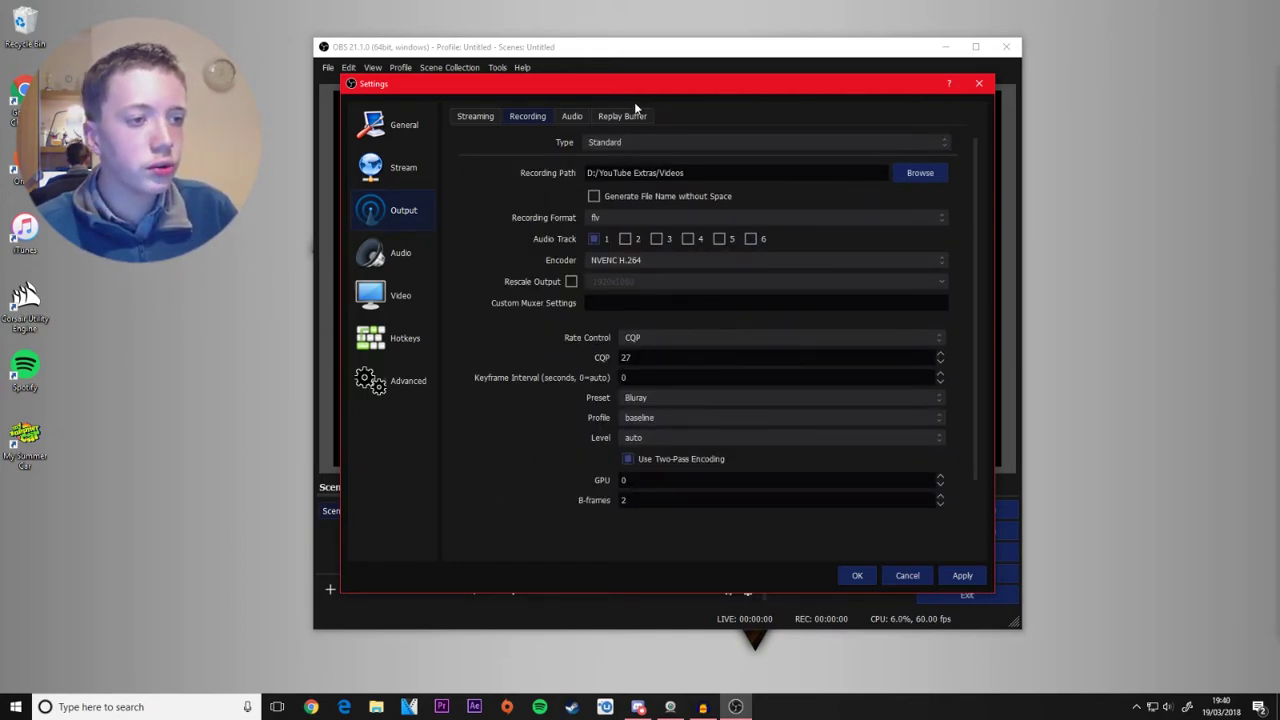
click(615, 217)
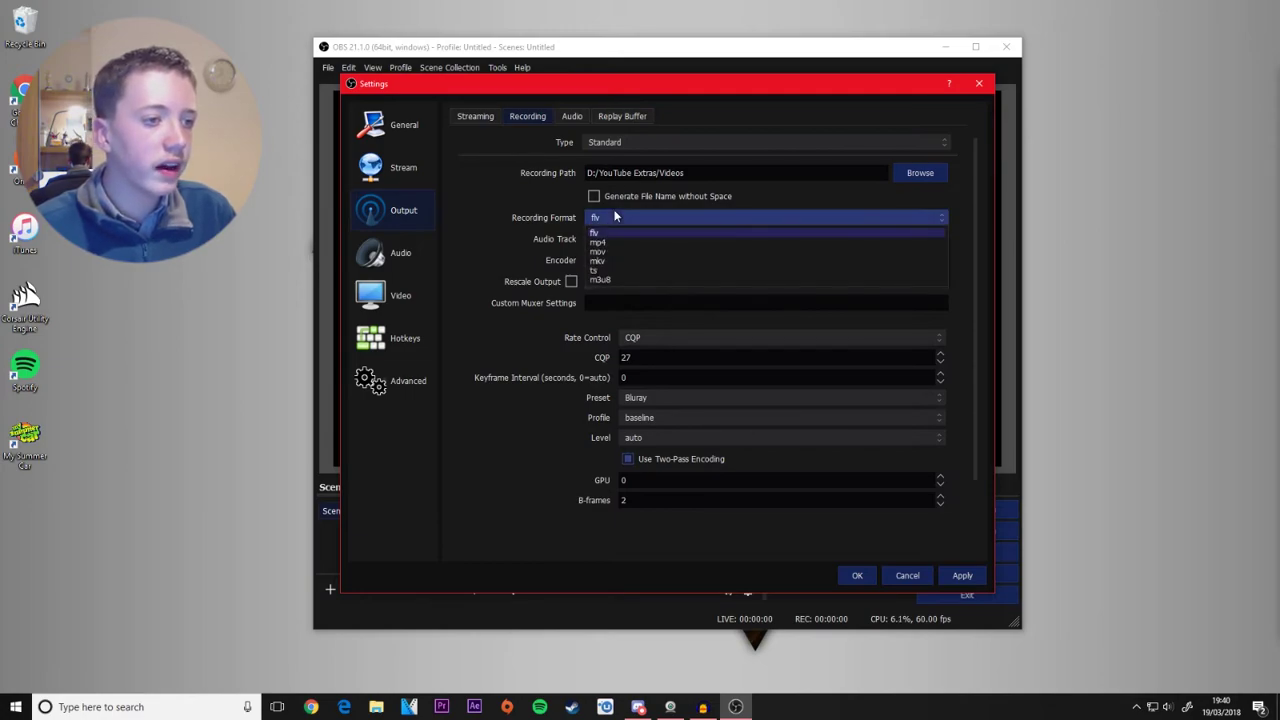
click(625, 233)
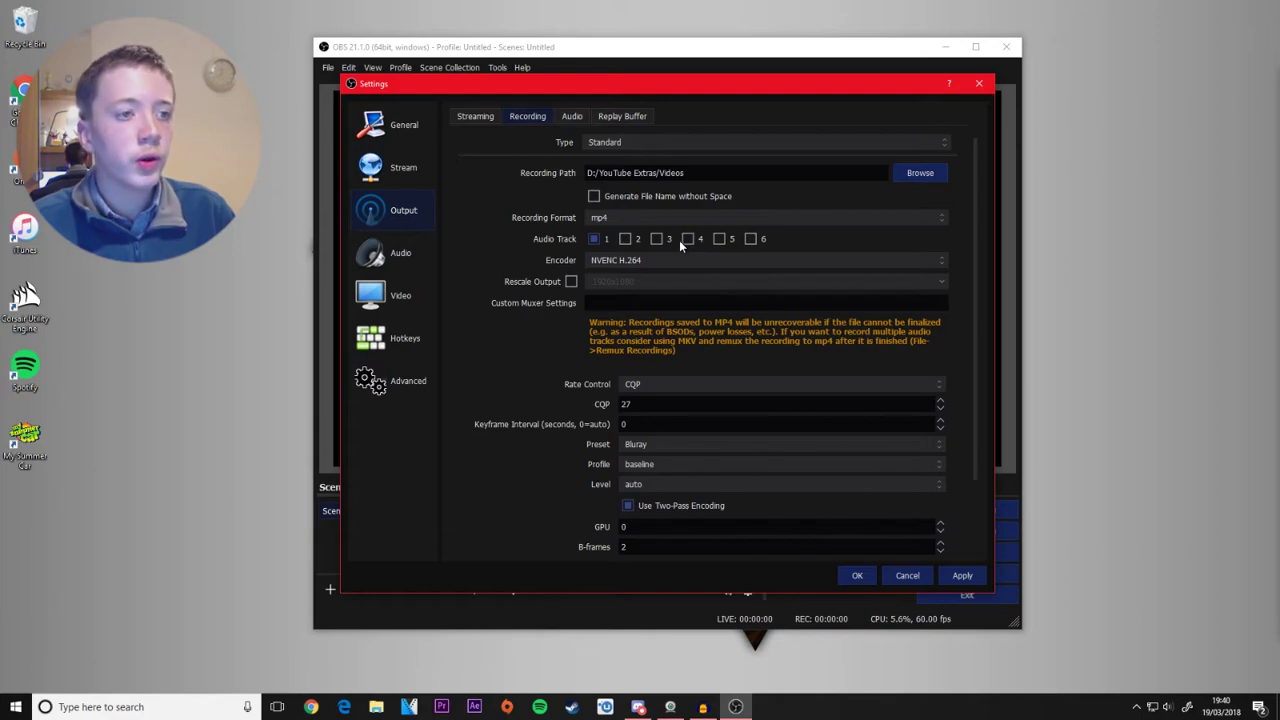
- Browse for the recording folder and open Drive 2 (D:) > YouTube Extras > Videos
click(919, 174)
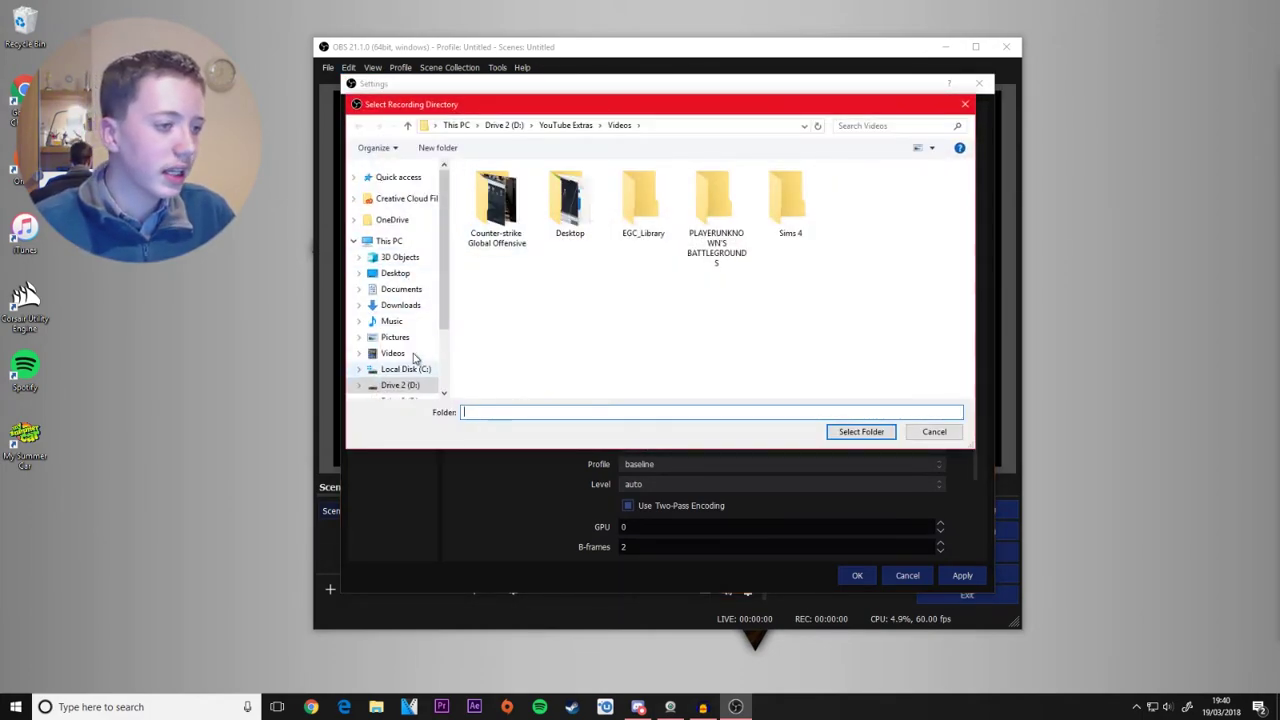
scroll(415, 358, down, 2)
click(400, 322)
scroll(600, 260, down, 5)
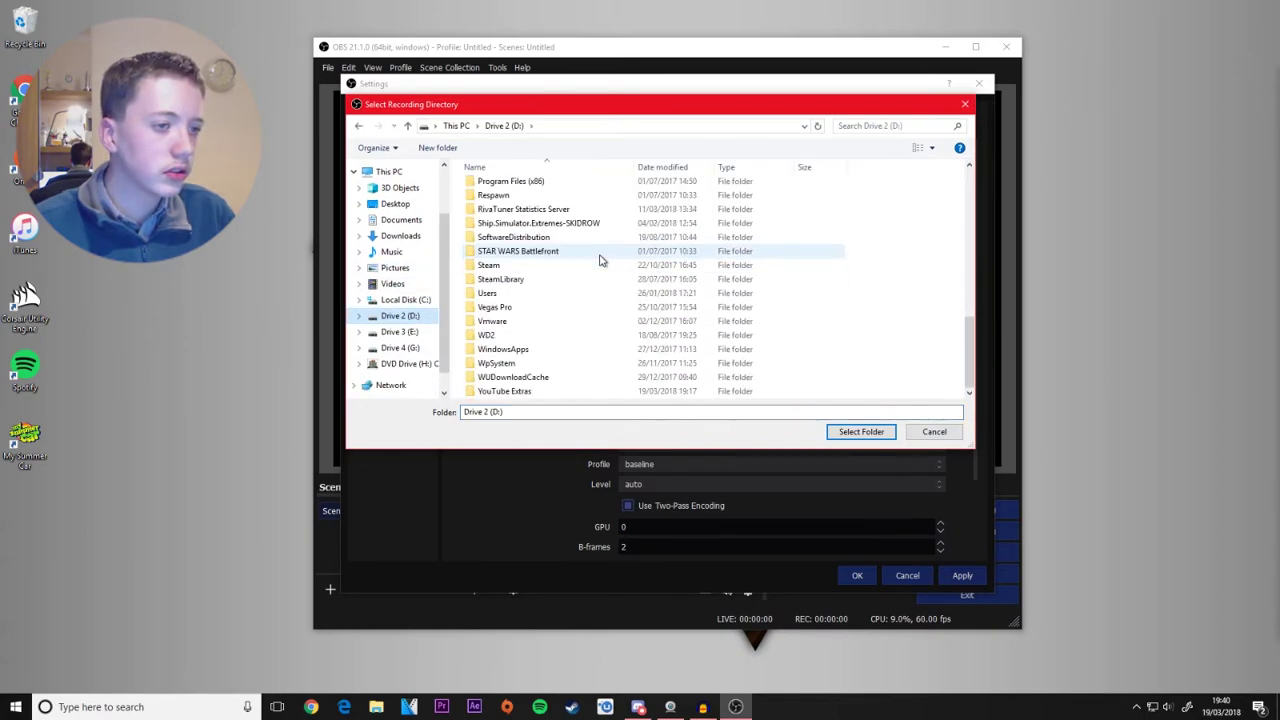
double_click(590, 391)
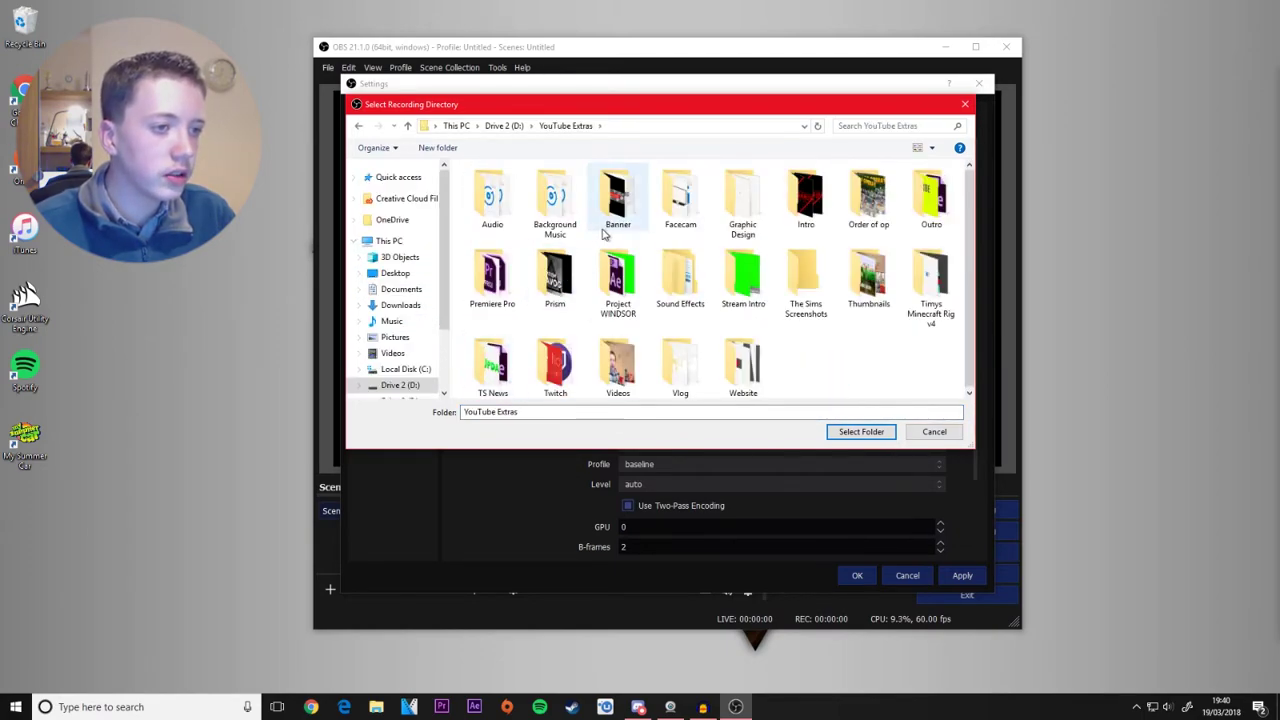
click(638, 367)
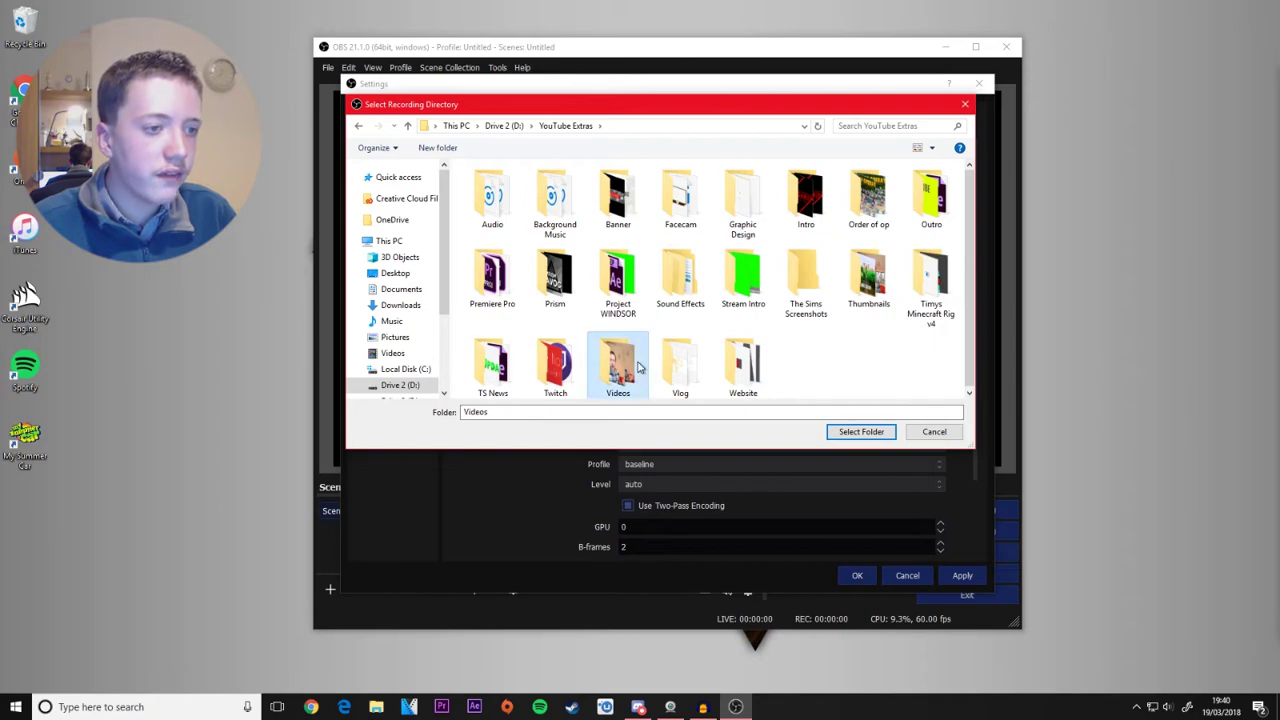
double_click(638, 367)
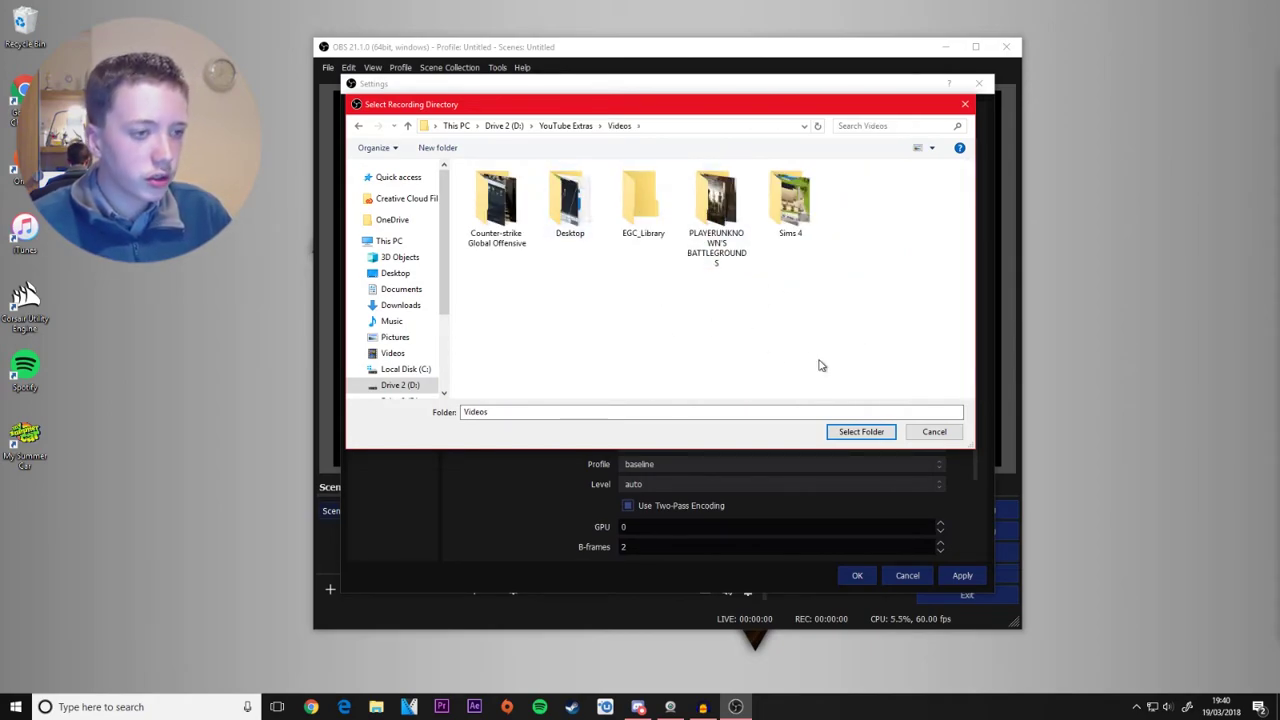
- Set the recording path to D:/YouTube Extras/Videos, leaving Audio Track 1 enabled
click(874, 433)
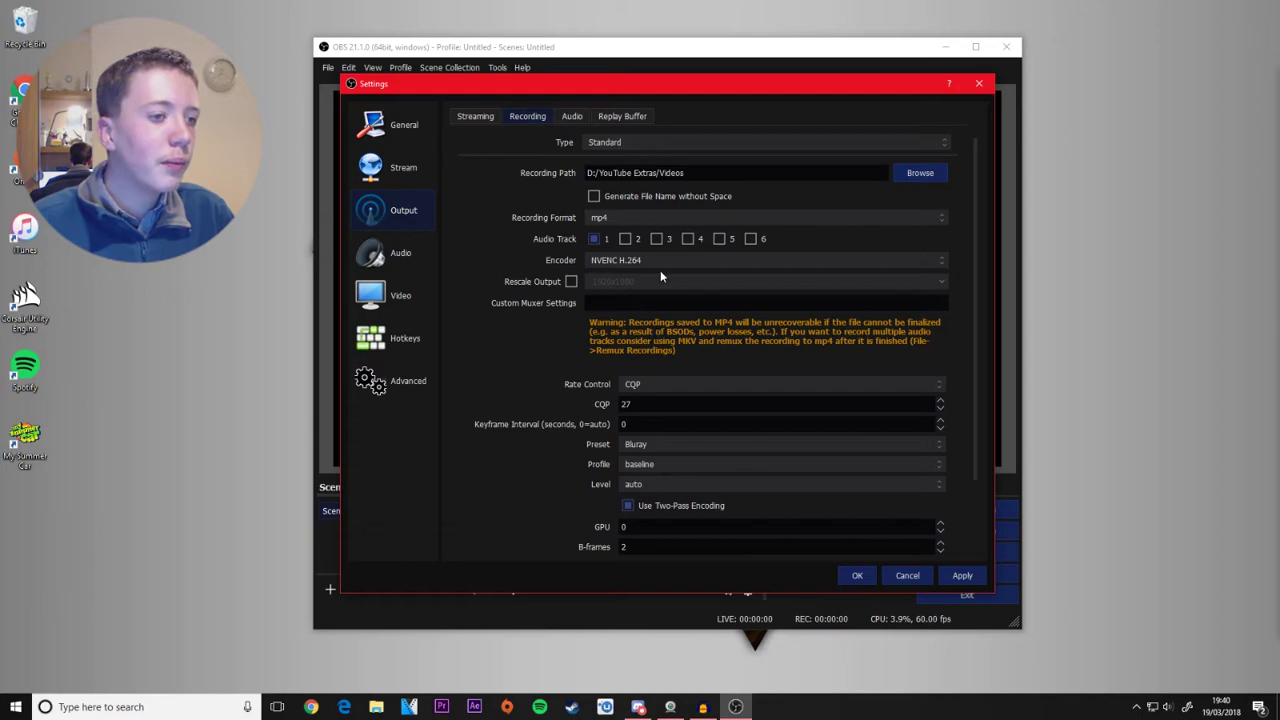
click(593, 239)
click(593, 239)
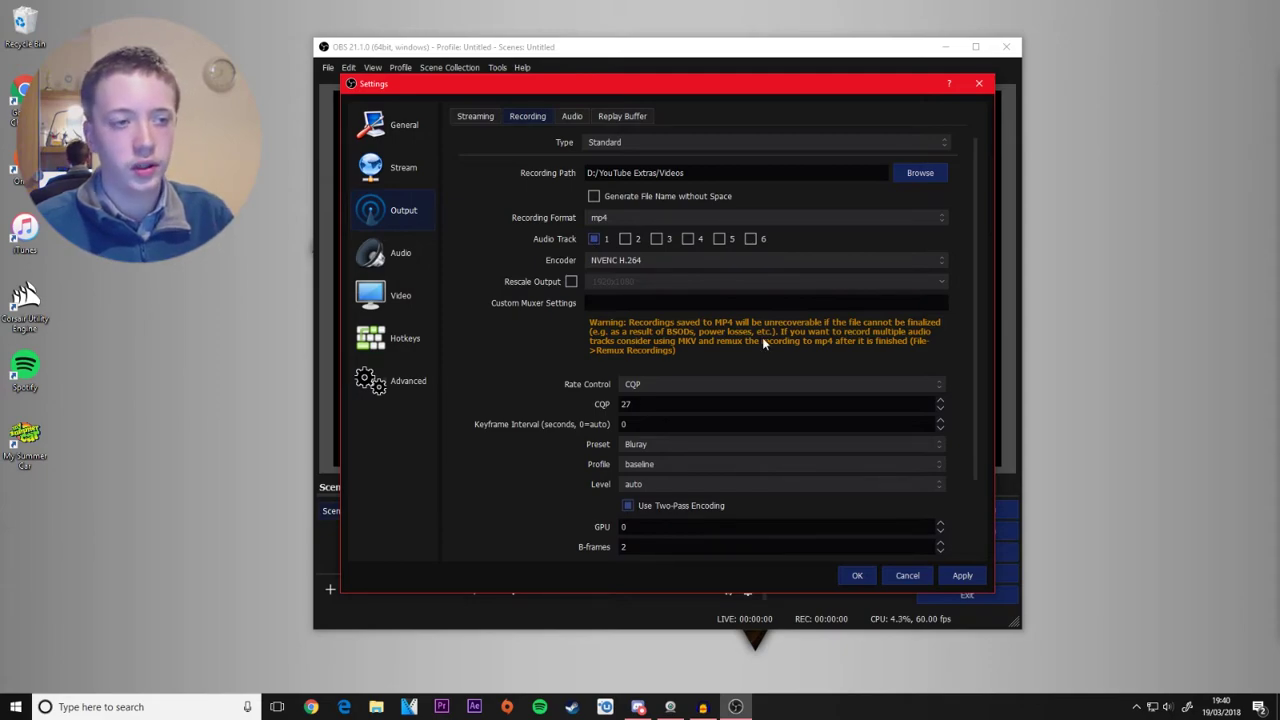
- Keep NVENC H.264 as the recording encoder, then apply and save the settings
click(656, 261)
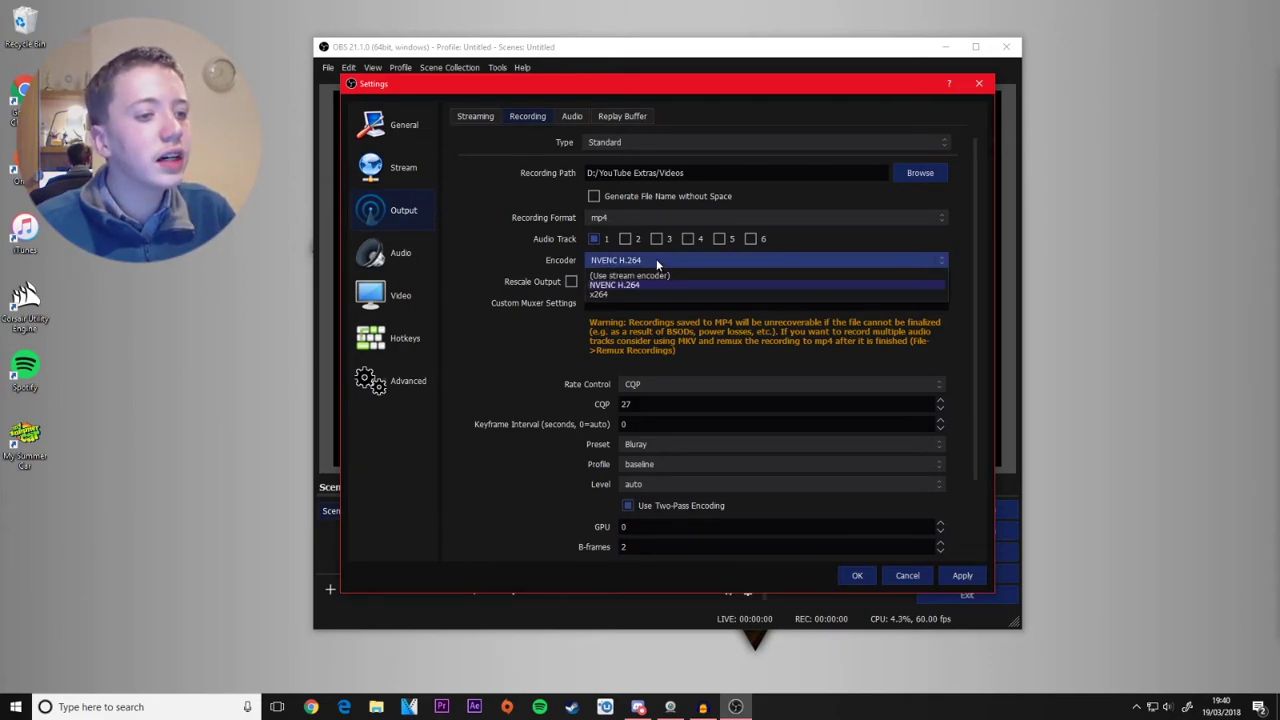
click(656, 259)
click(656, 259)
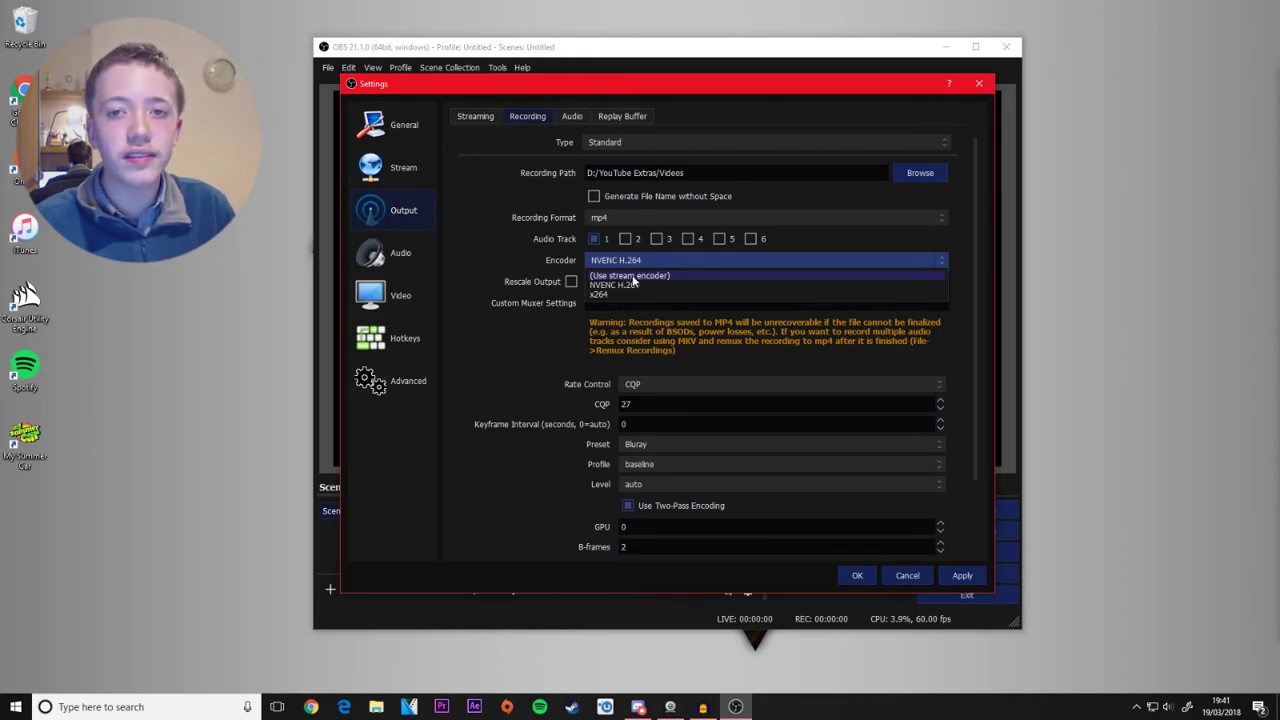
click(634, 284)
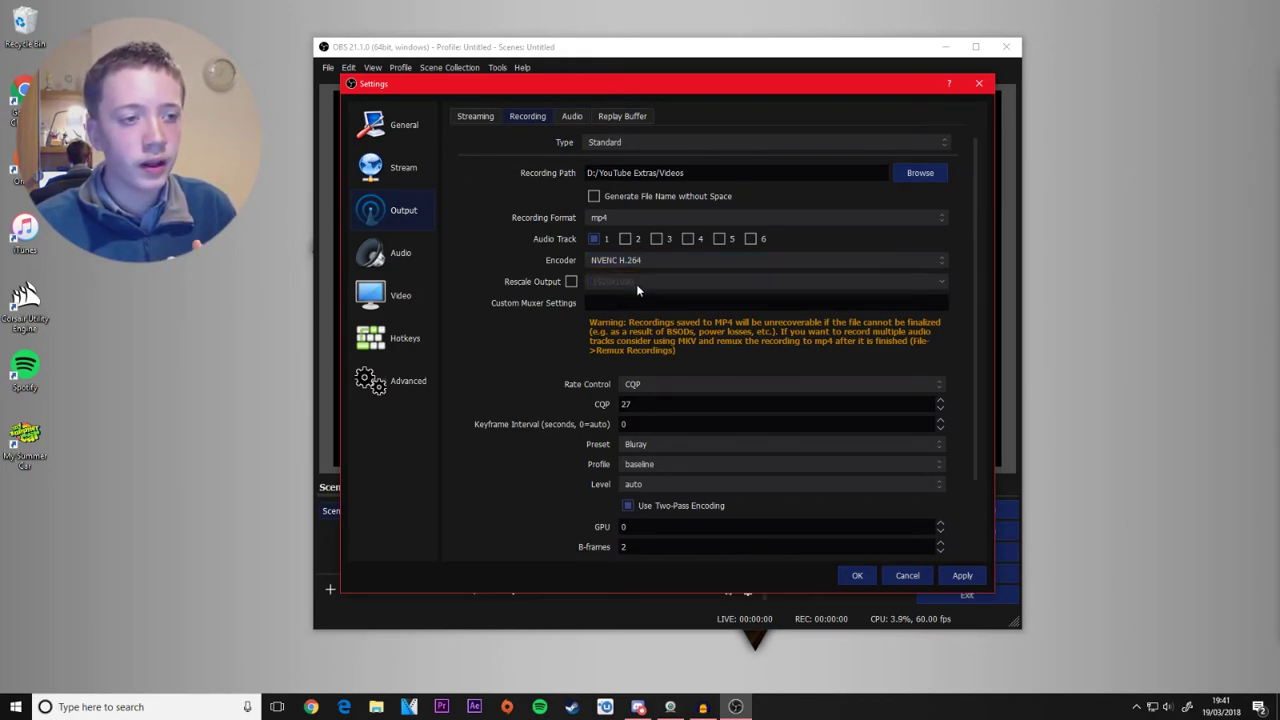
click(960, 575)
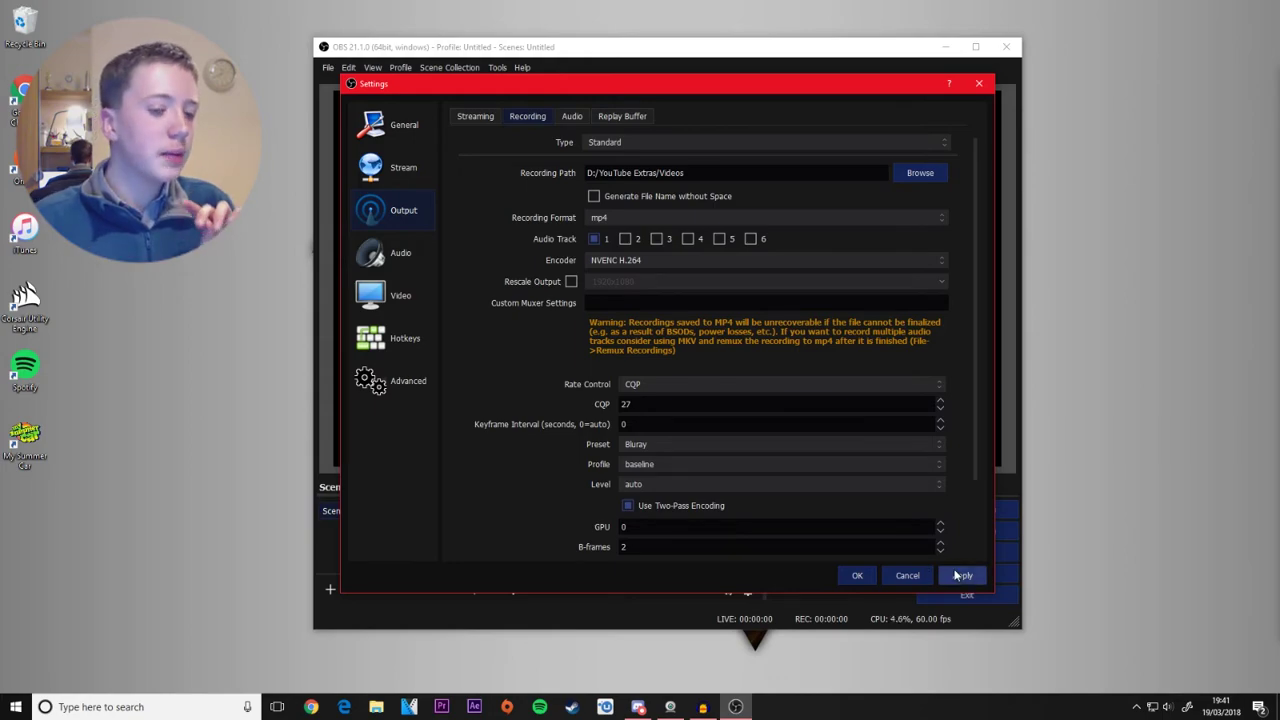
click(857, 575)
- Minimize OBS and open Control Panel through a Windows Search for 'contro'
click(944, 46)
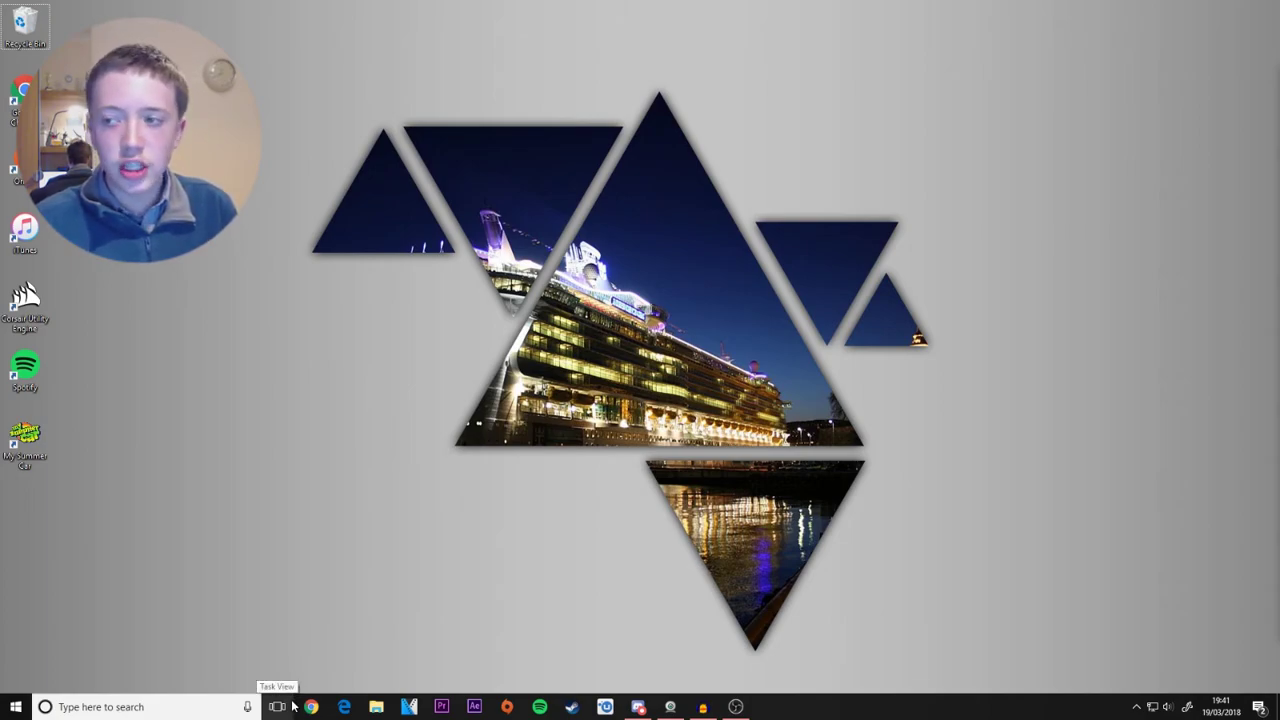
click(203, 710)
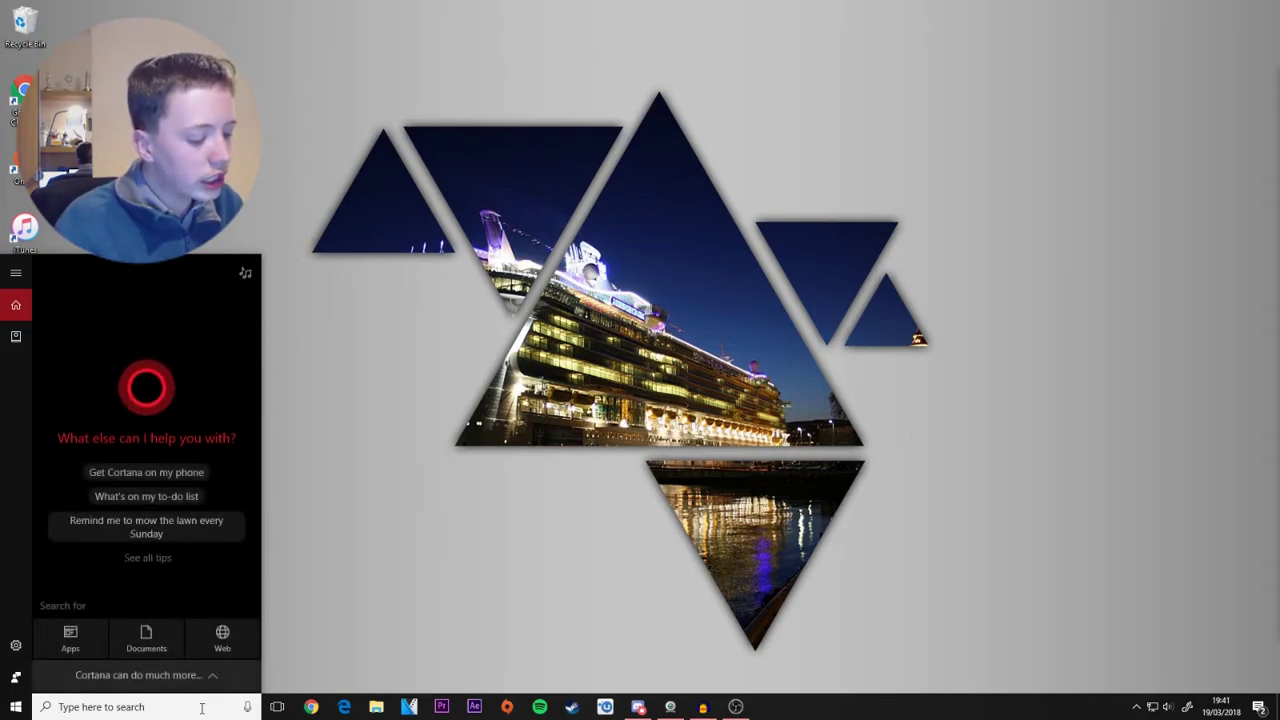
text(contro)
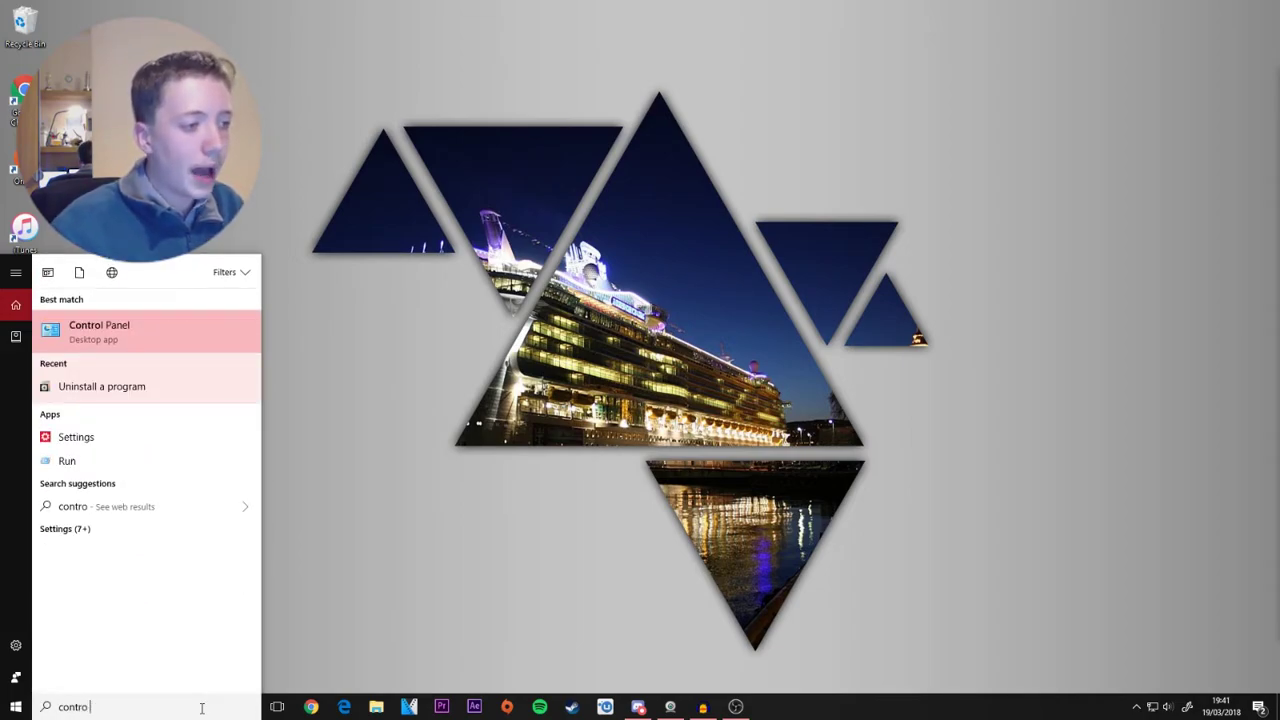
click(101, 331)
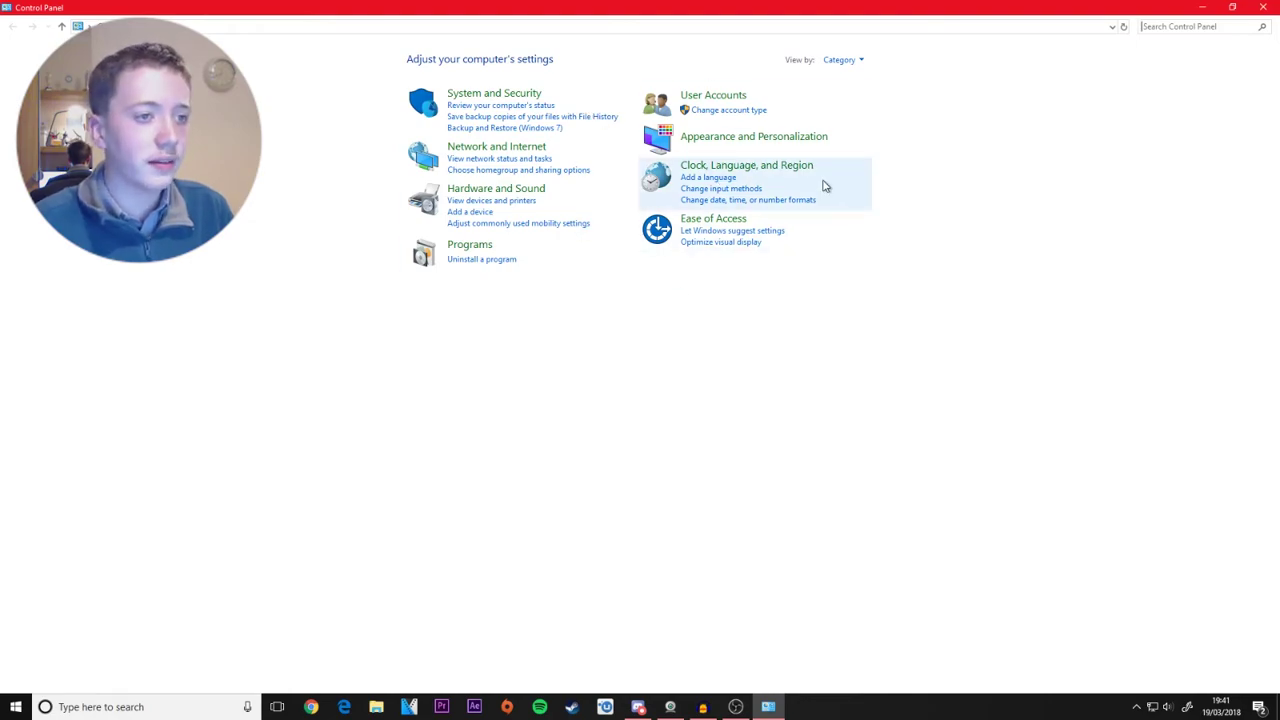
- Under System and Security, view the i5-6400 CPU and 8.00 GB RAM details
click(481, 97)
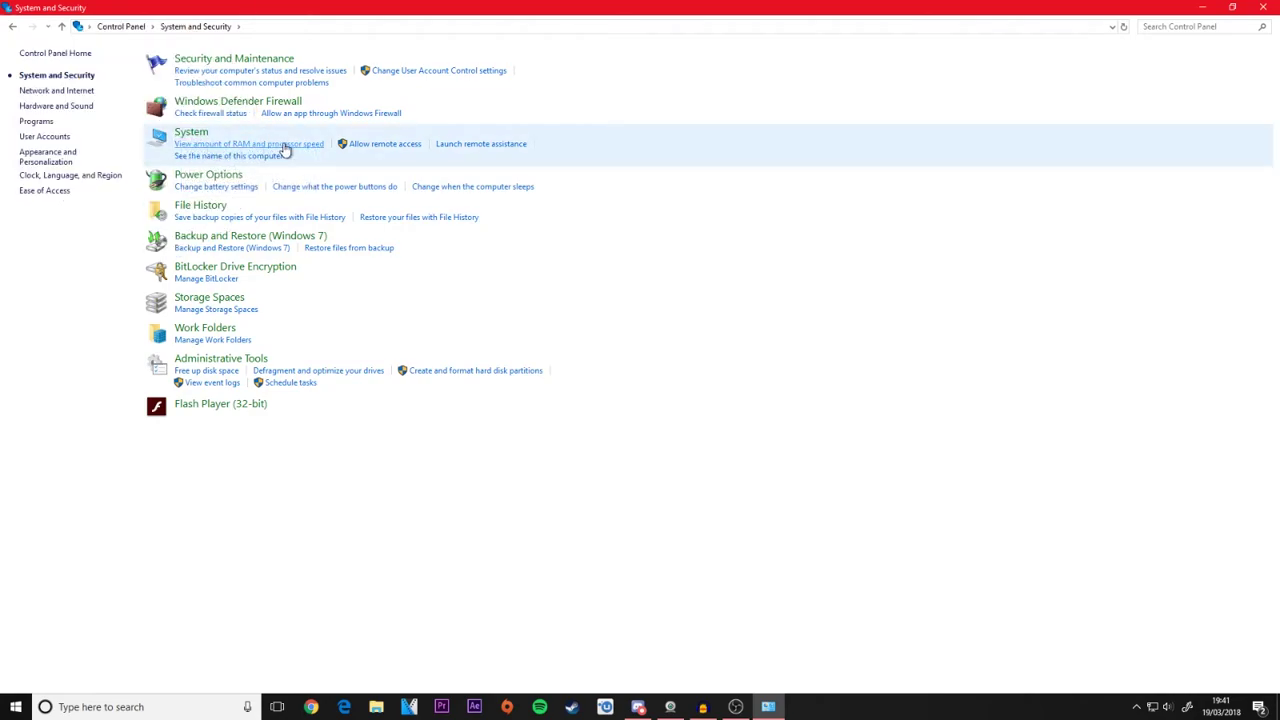
click(285, 147)
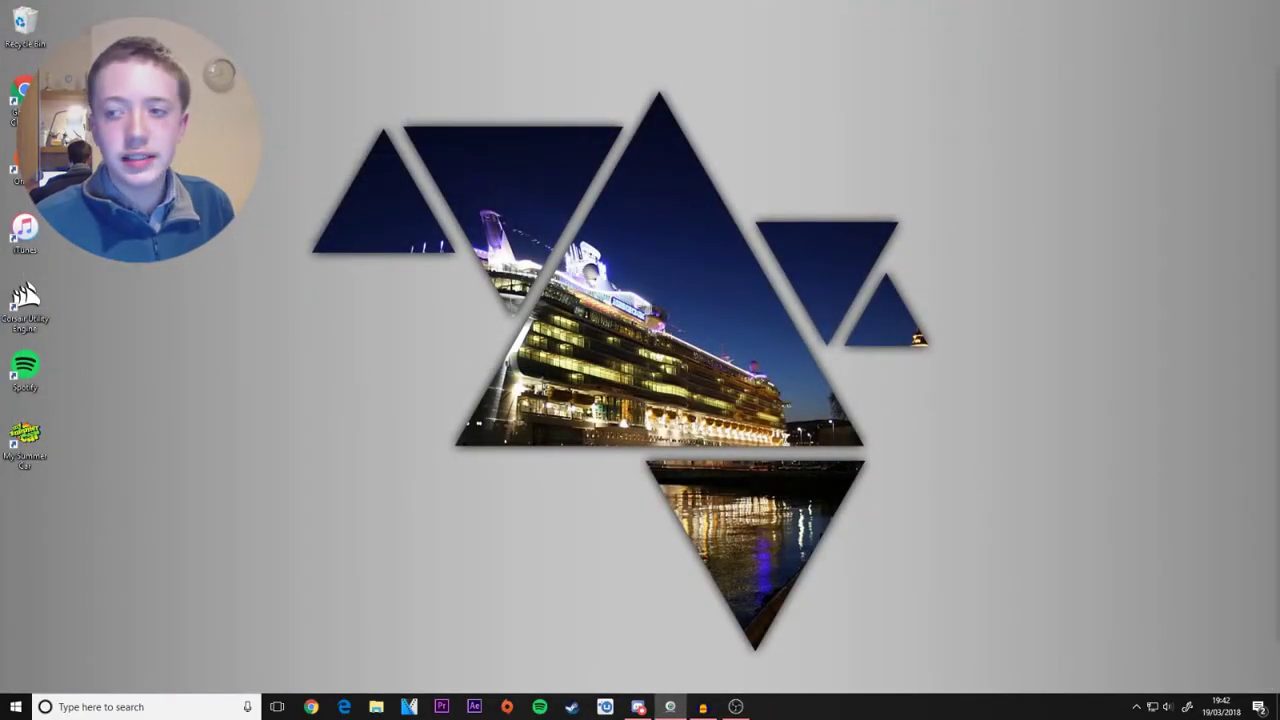
- Restore OBS and reopen Settings at Output > Recording, keeping NVENC H.264 as encoder
click(740, 708)
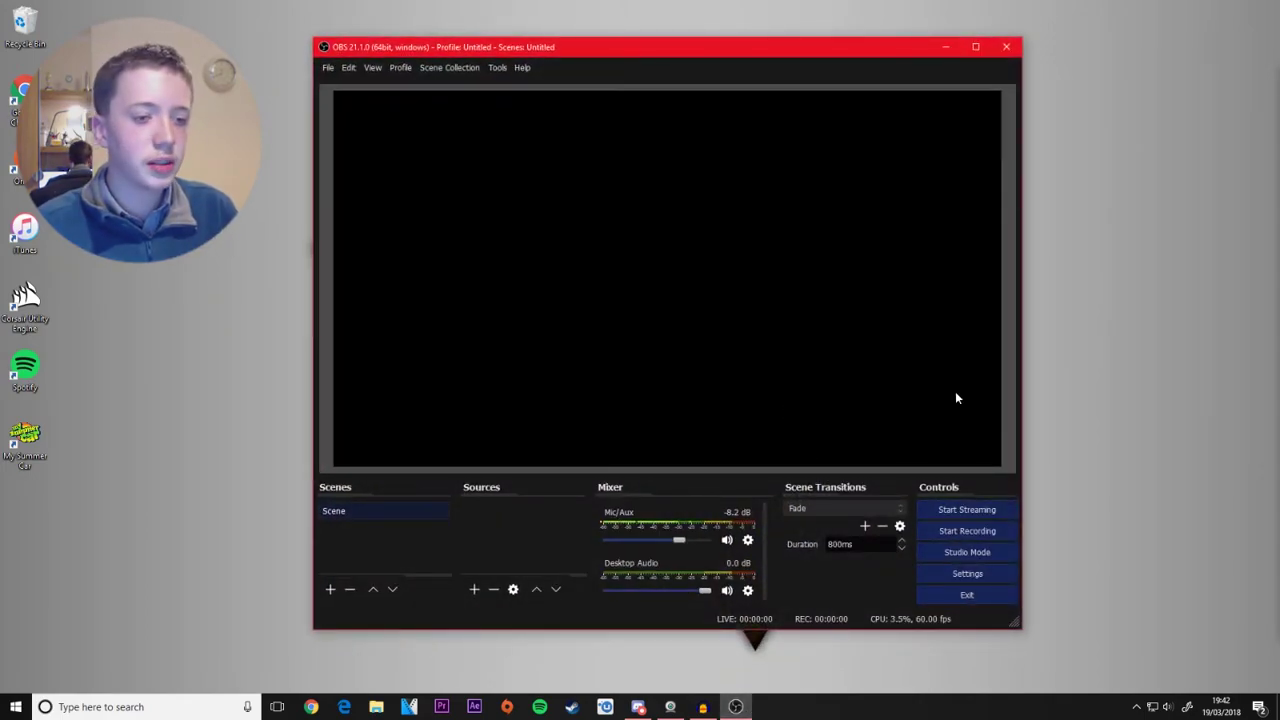
click(972, 573)
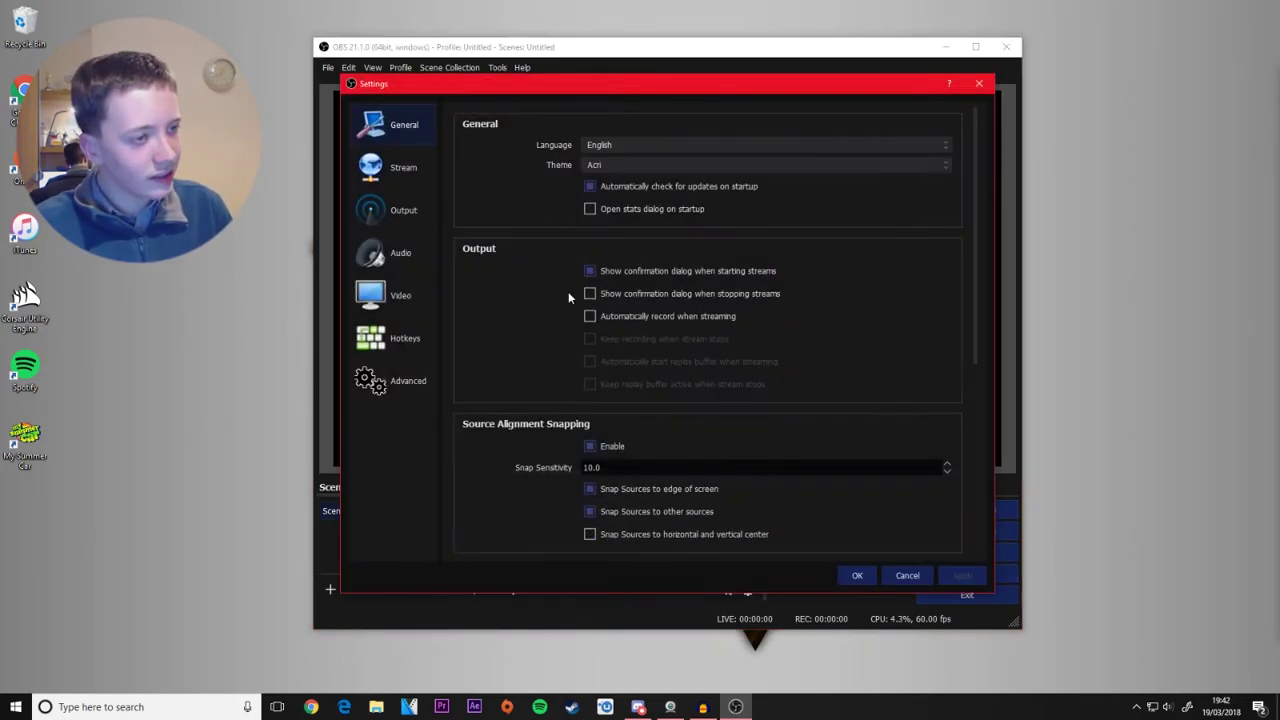
click(395, 202)
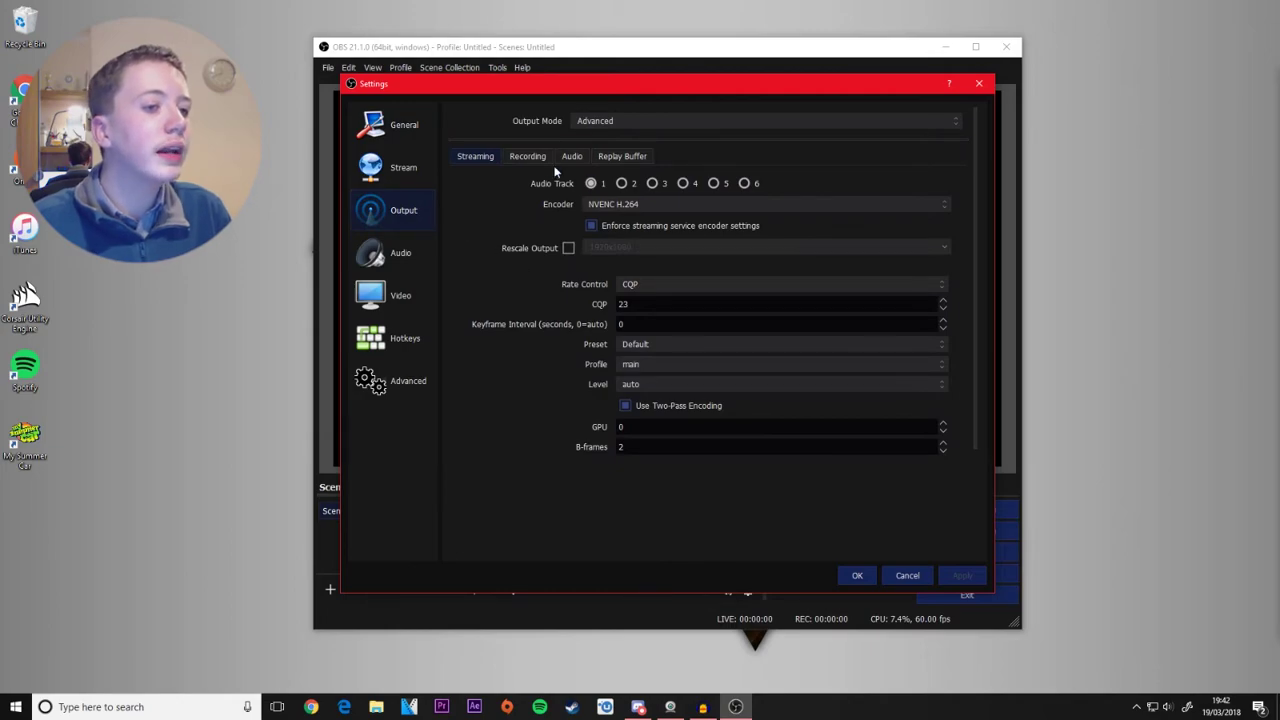
click(530, 157)
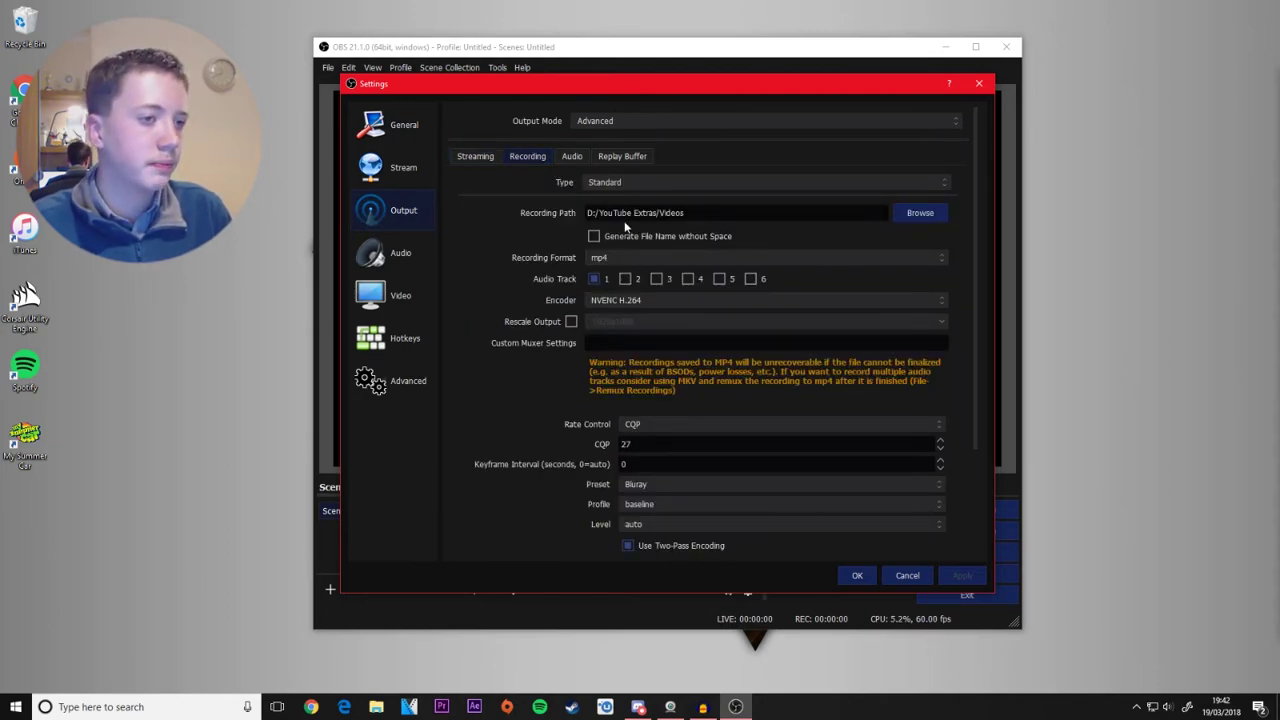
click(603, 300)
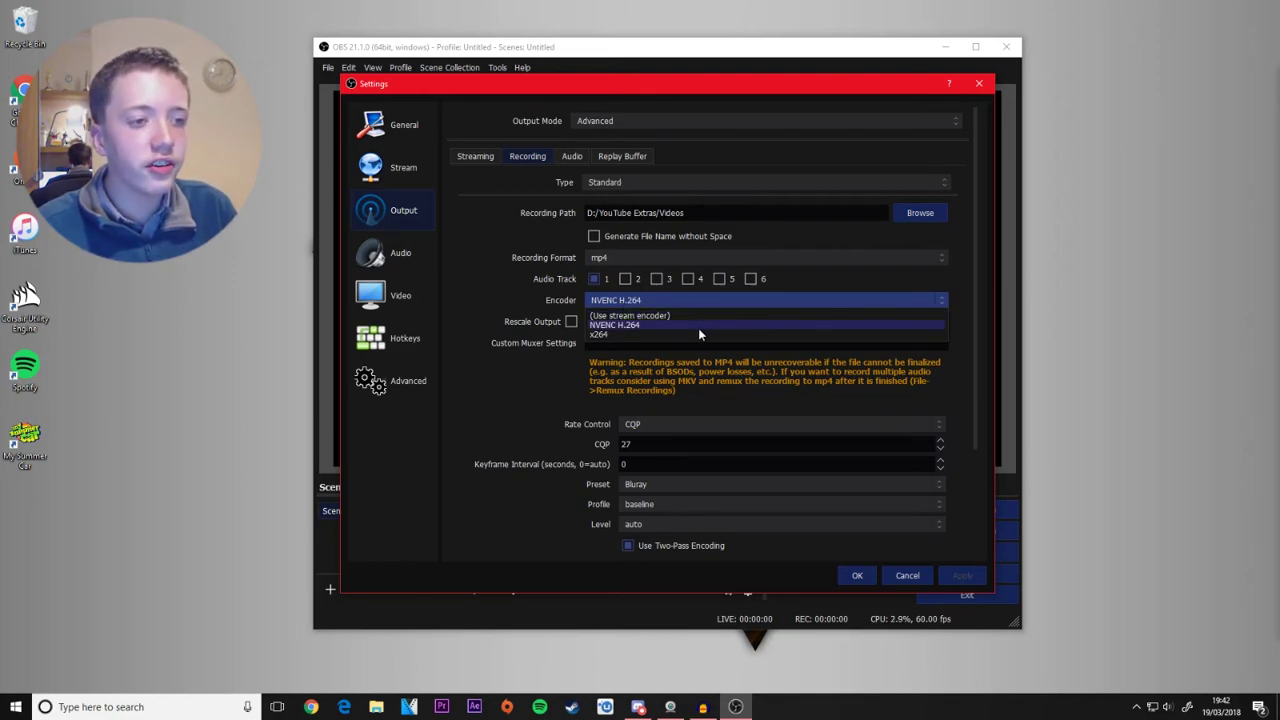
click(649, 324)
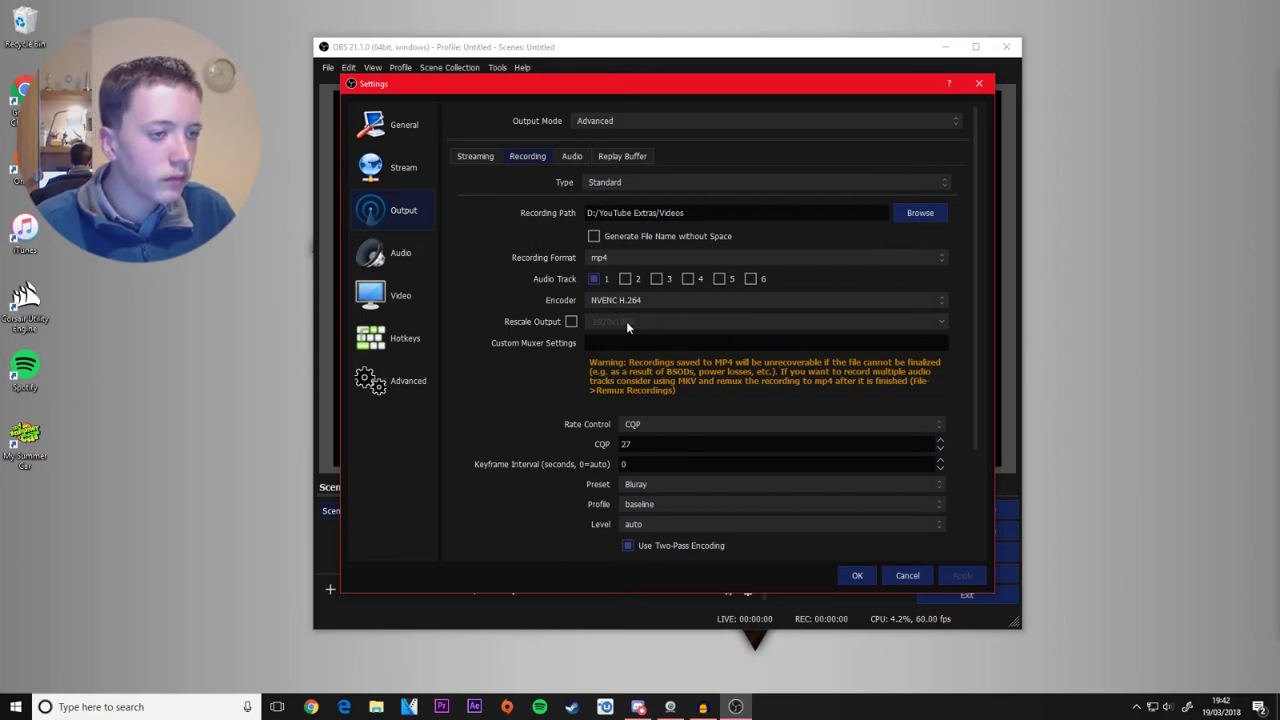
- Leave Rescale Output off, check Video at 1920x1080, 60 FPS, and return to Output
click(575, 321)
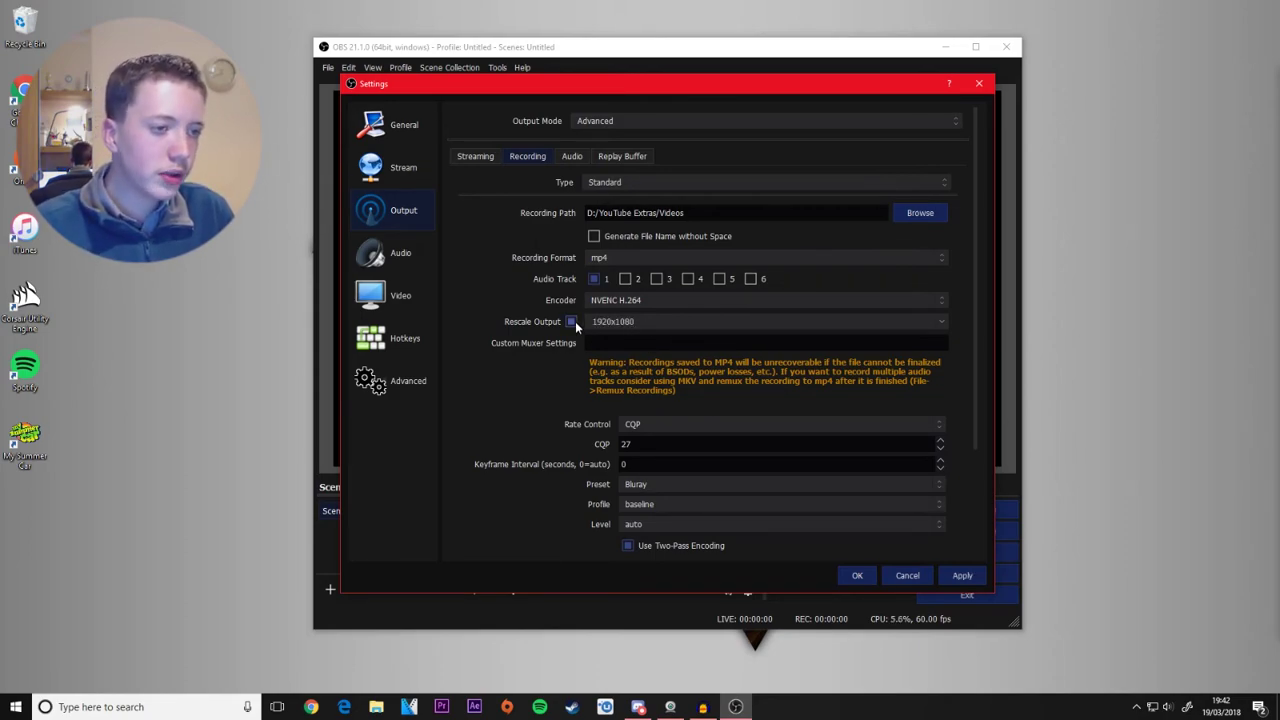
click(575, 321)
click(575, 321)
click(575, 321)
click(575, 321)
click(575, 321)
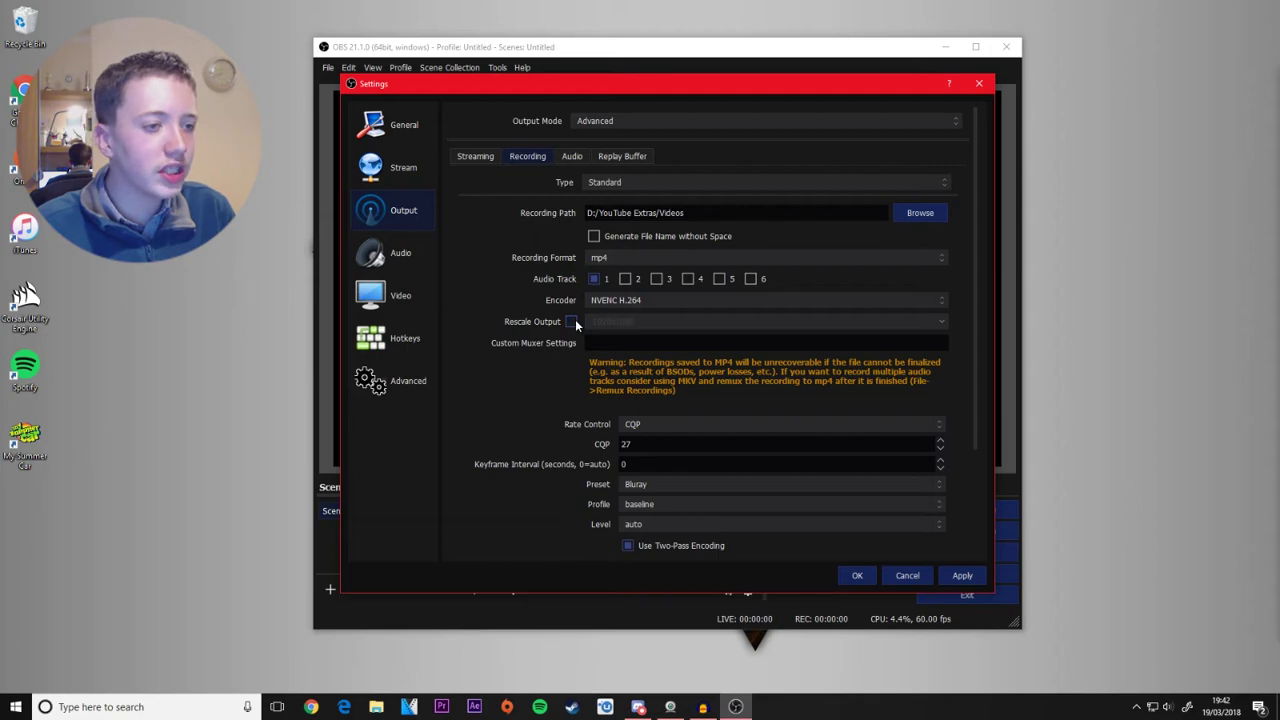
click(422, 292)
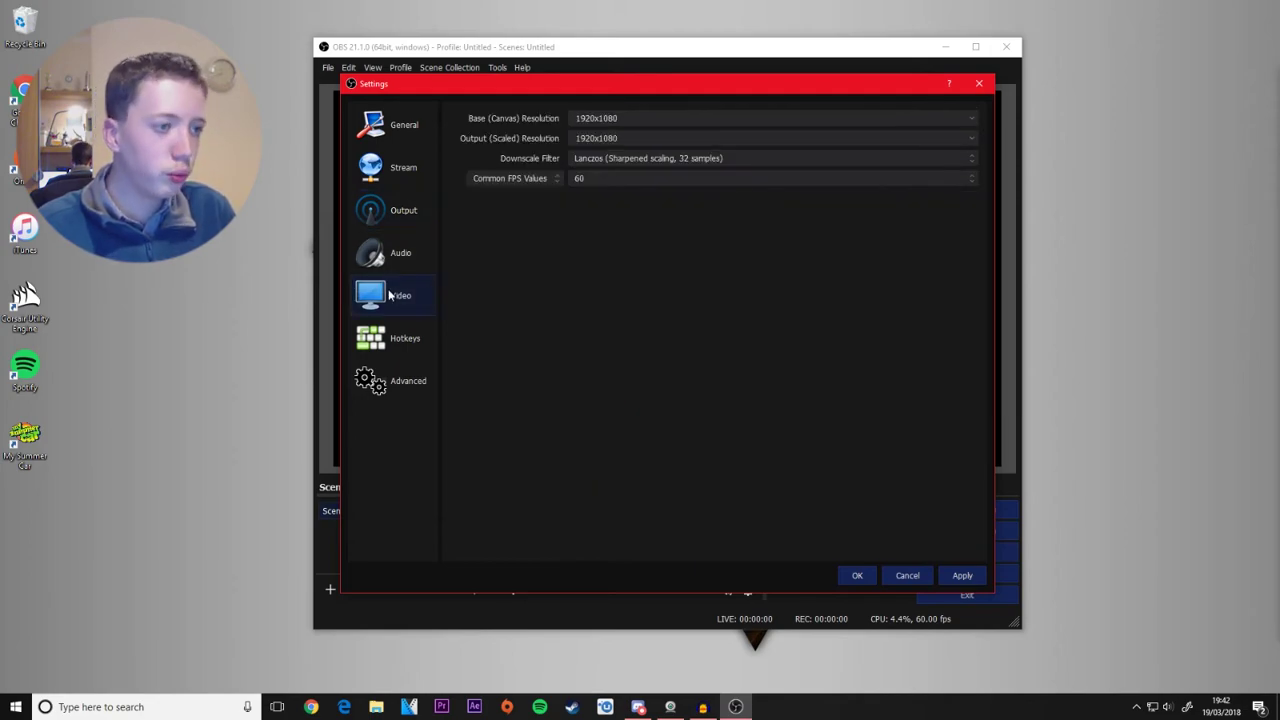
click(405, 210)
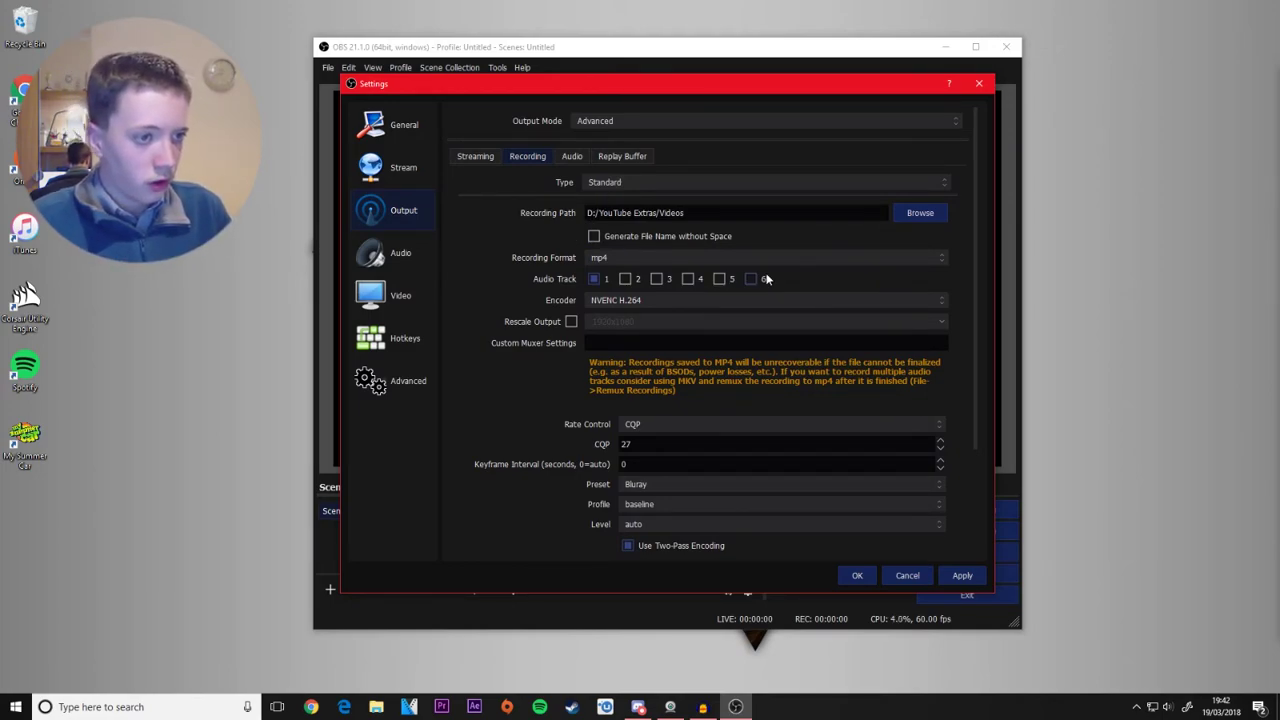
scroll(788, 280, down, 2)
click(768, 300)
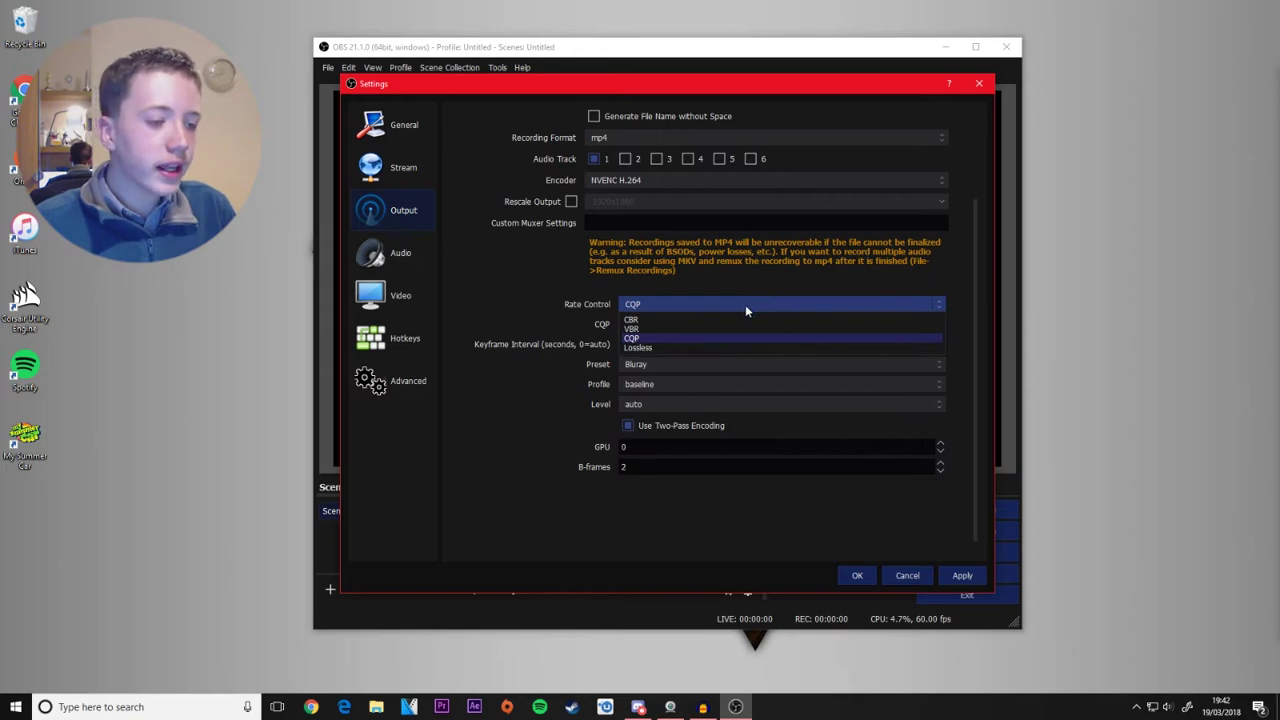
click(679, 320)
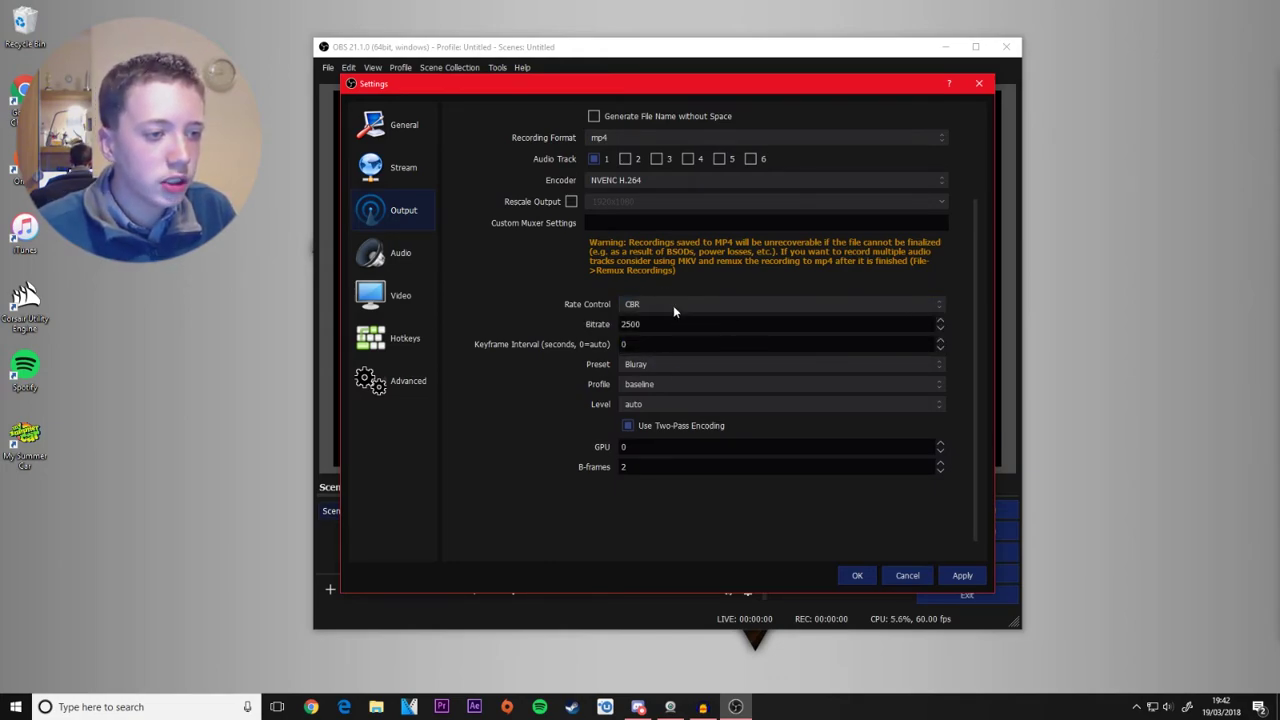
click(670, 303)
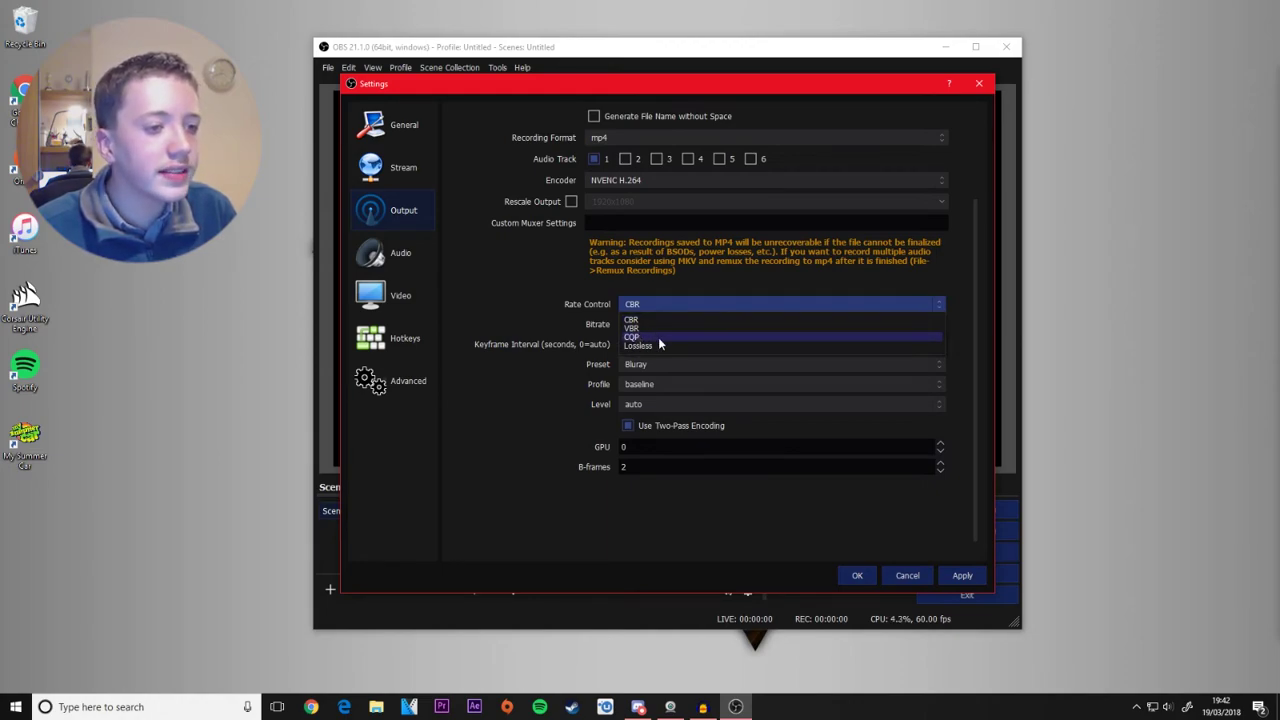
click(658, 337)
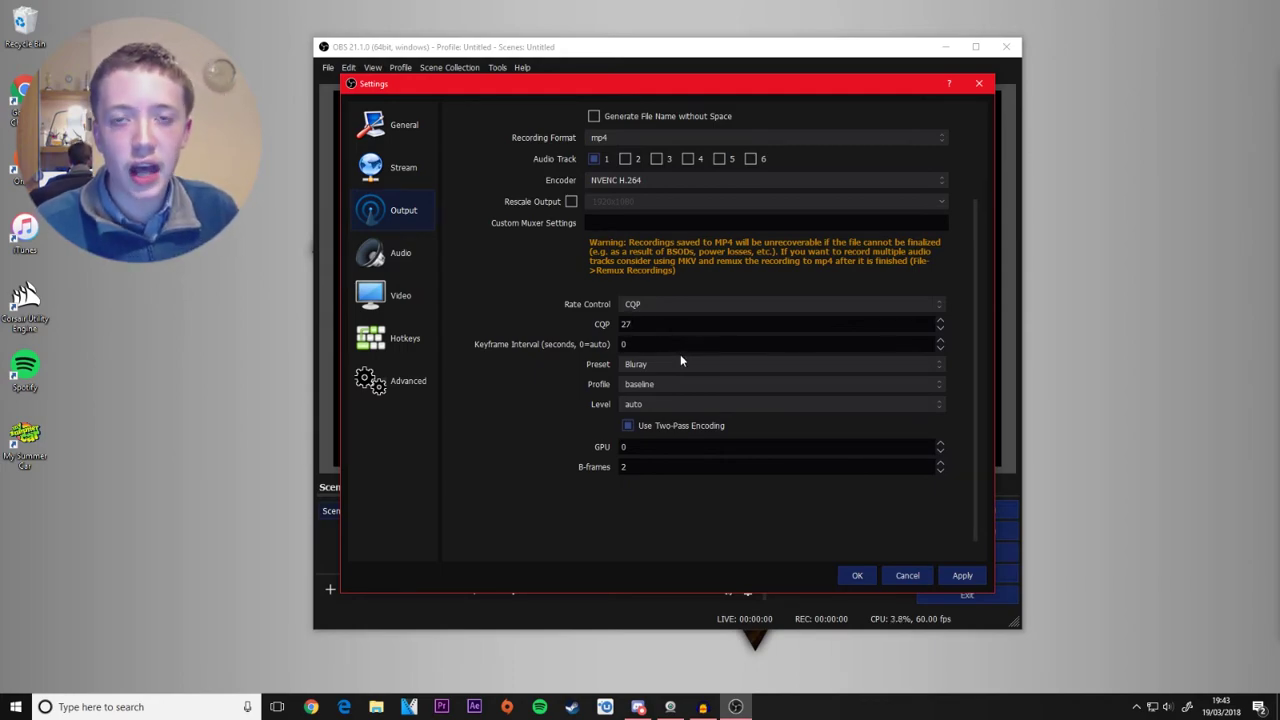
click(669, 343)
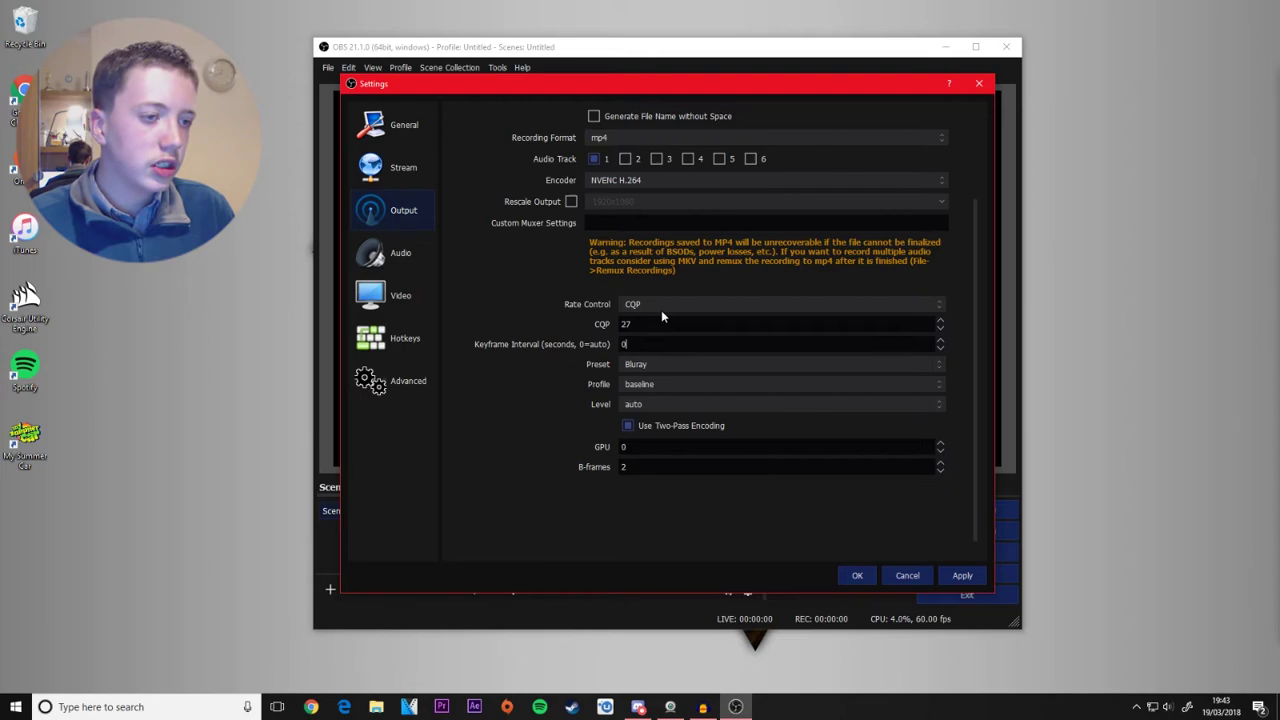
click(658, 306)
click(650, 319)
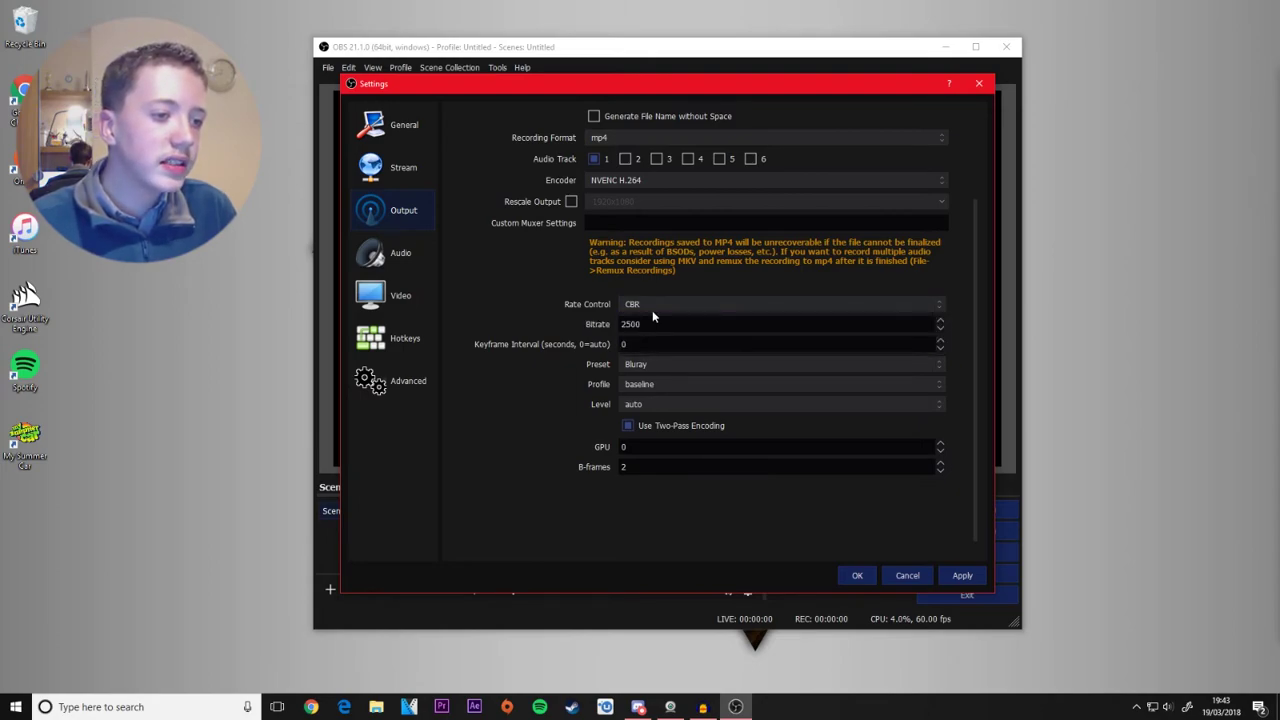
click(652, 305)
click(654, 337)
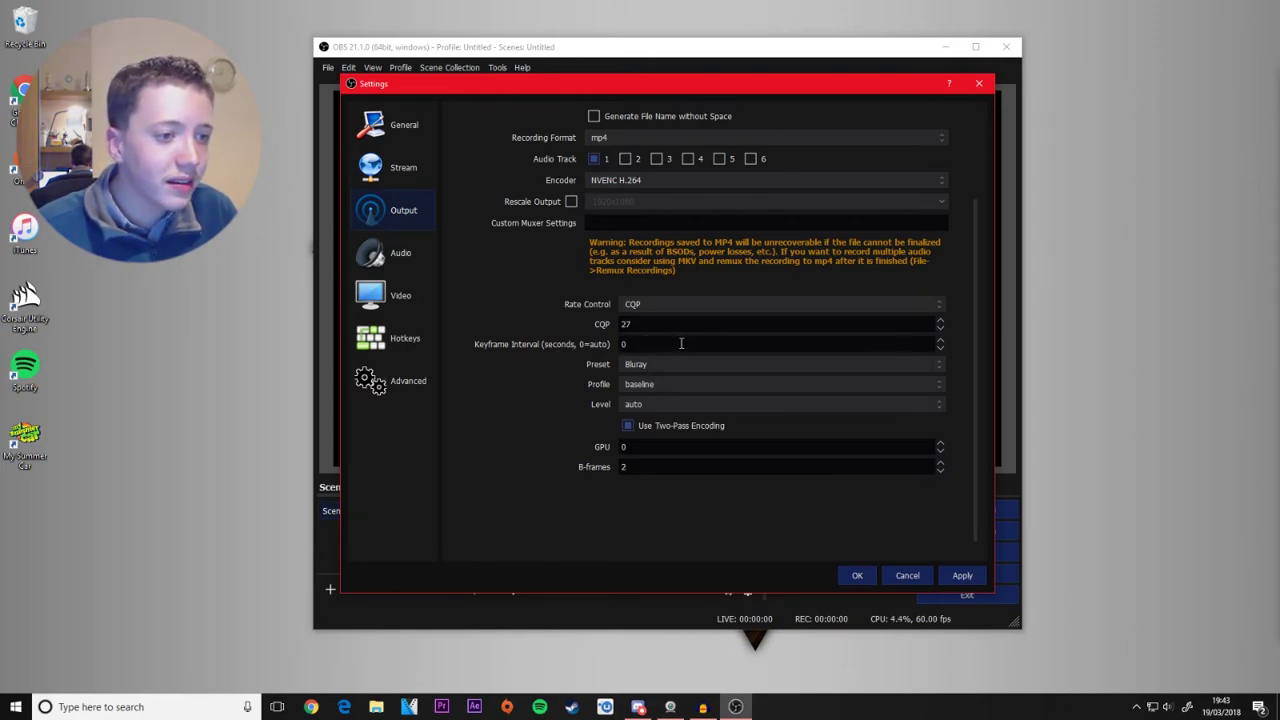
click(649, 365)
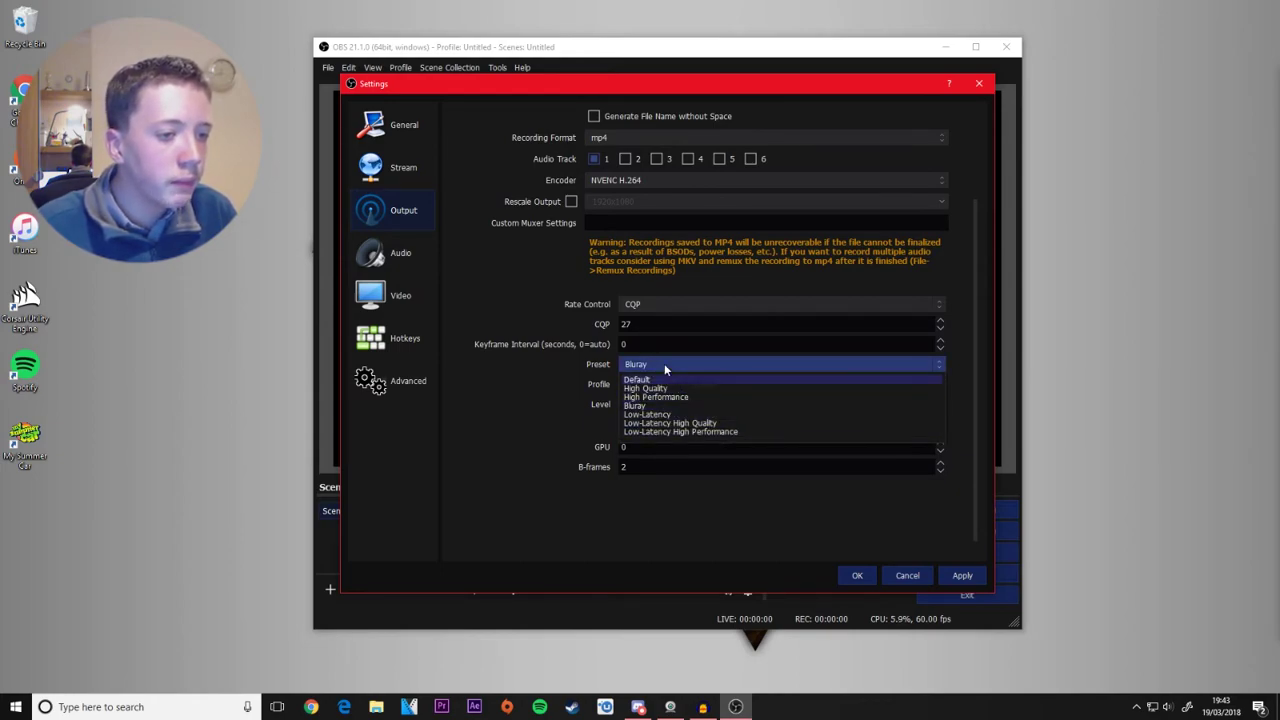
click(664, 364)
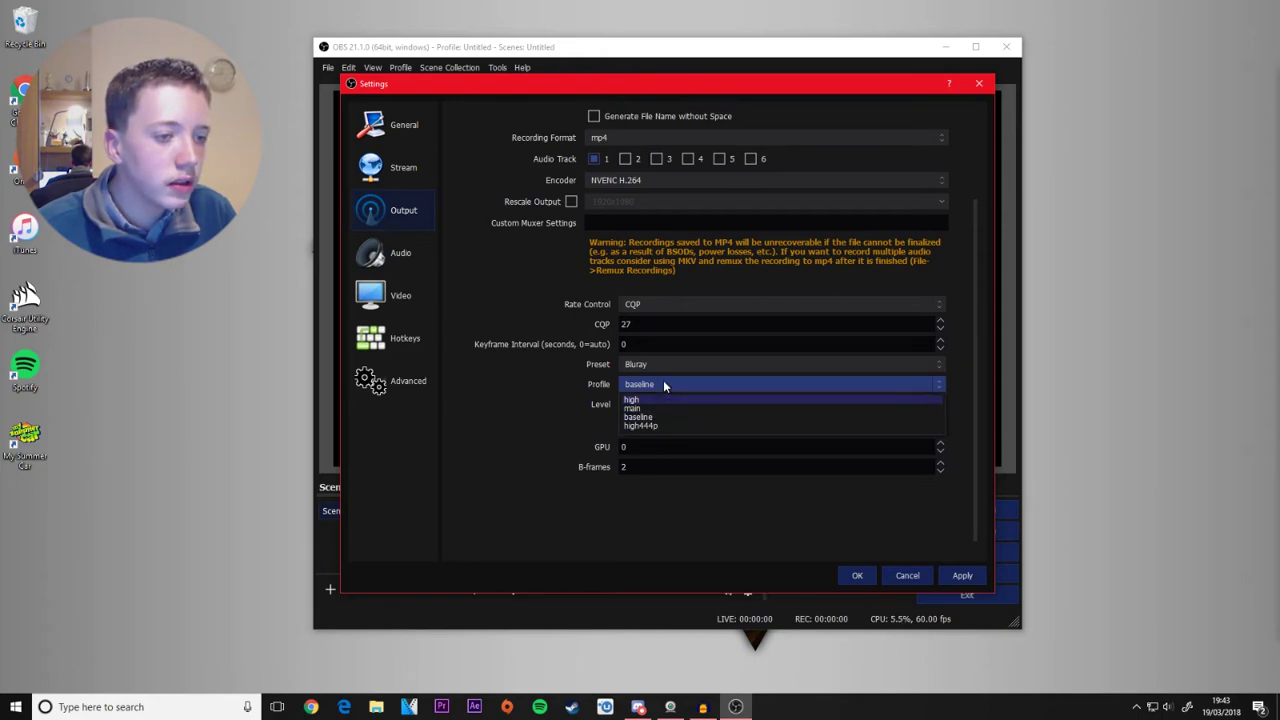
click(677, 390)
click(640, 404)
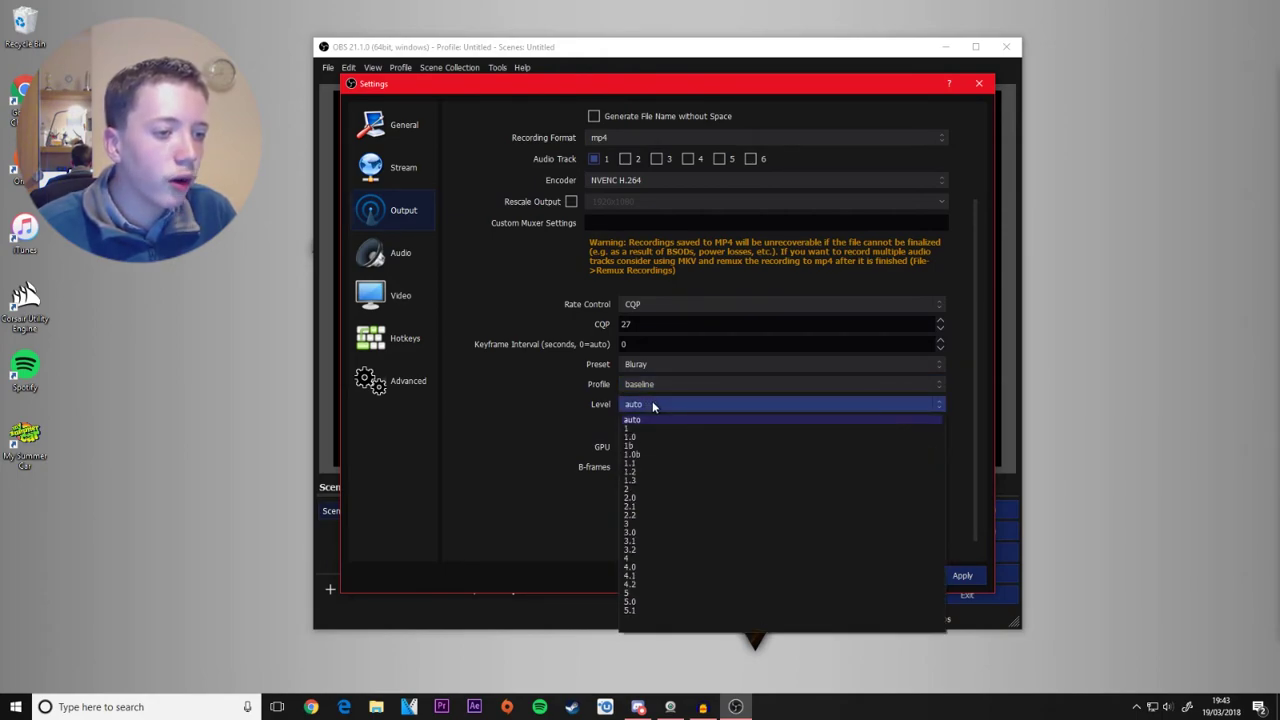
click(652, 403)
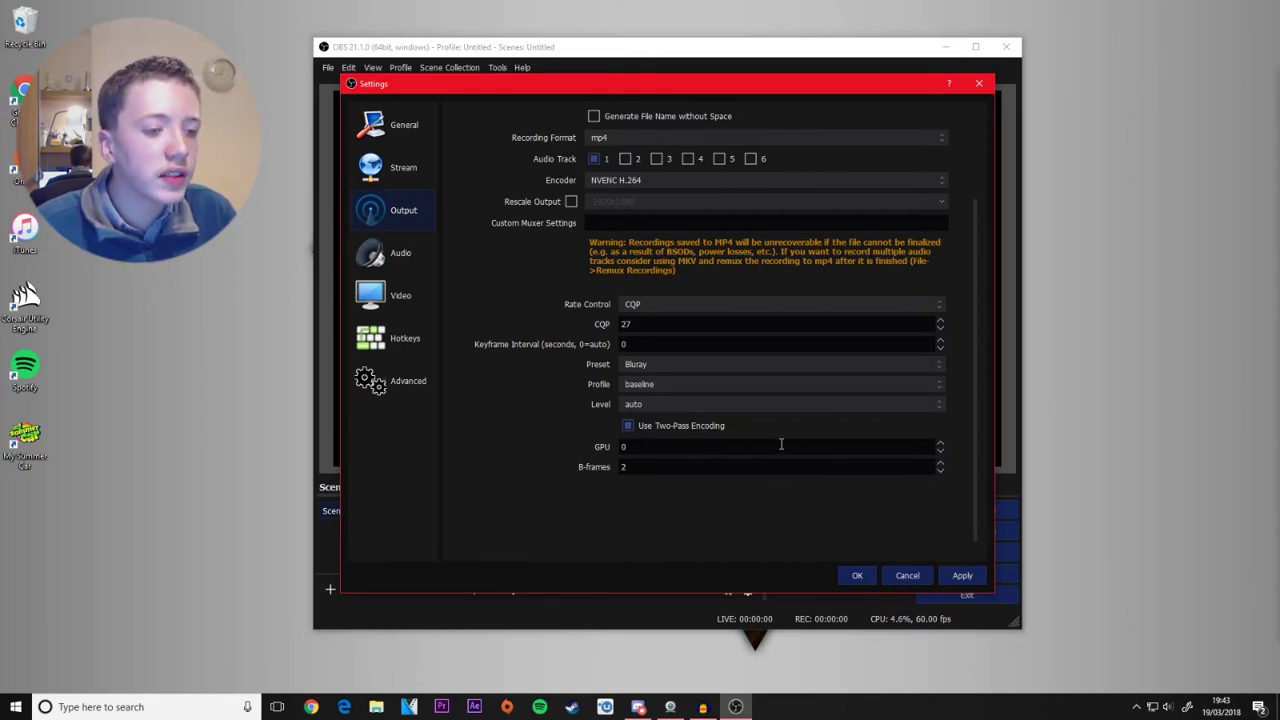
click(625, 446)
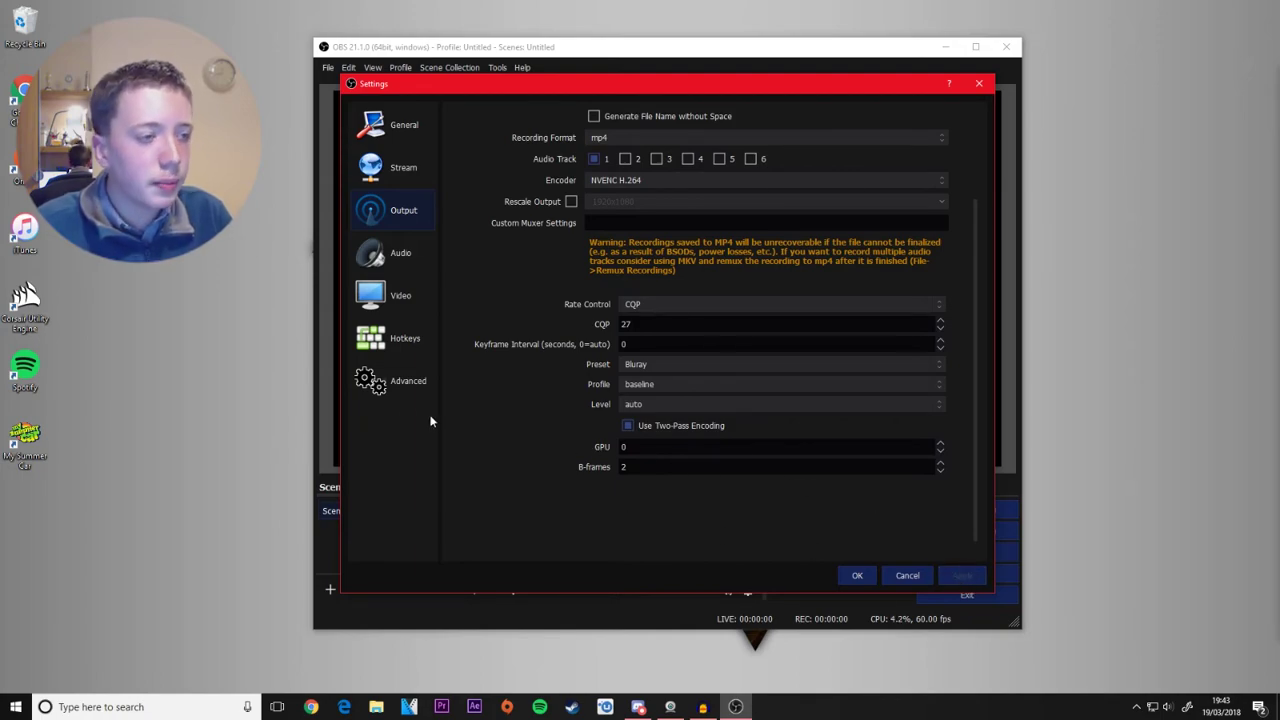
- Go to the Audio settings page and minimise the stray Audacity window
click(380, 257)
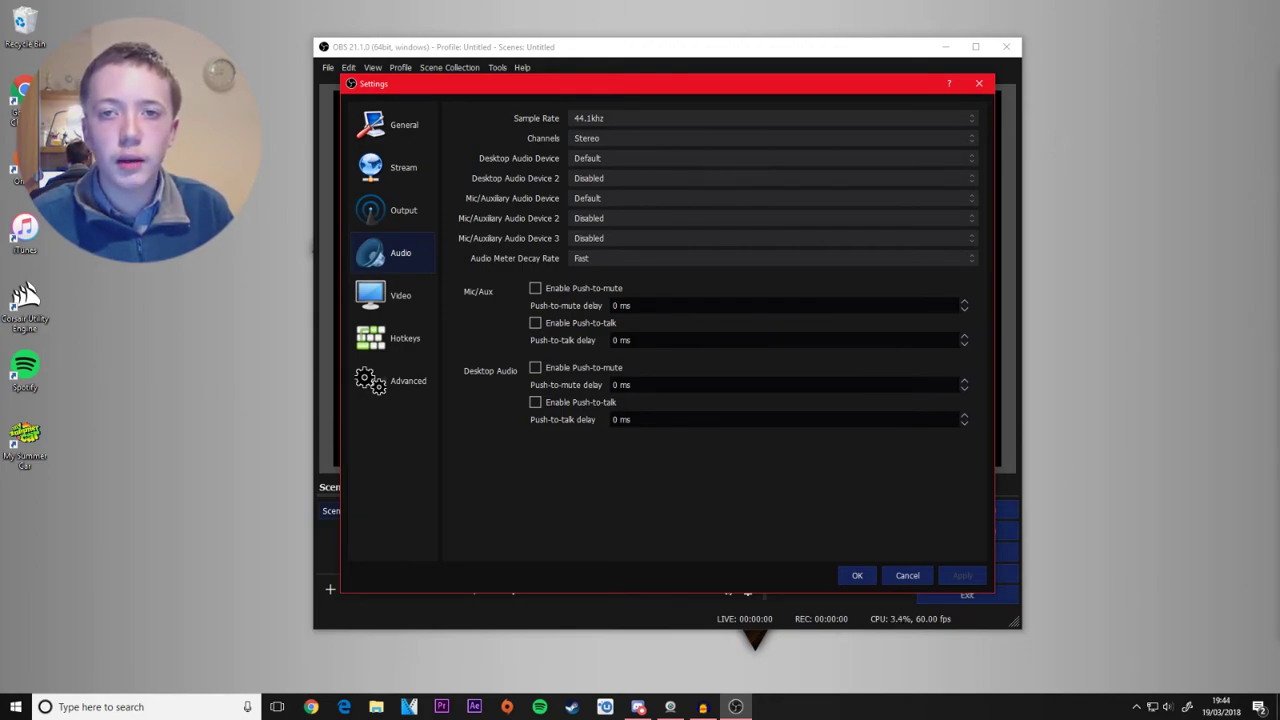
key(alt+Tab)
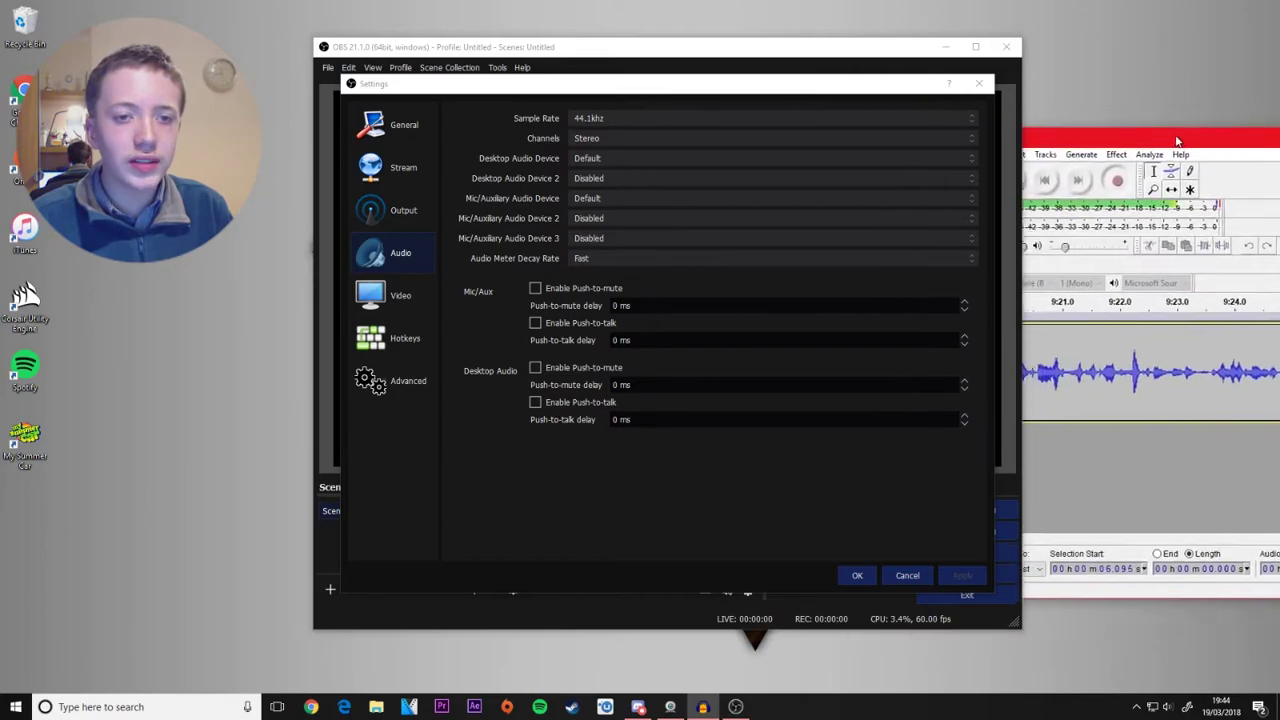
key(alt+Tab)
drag(1277, 66, 1220, 236)
key(super+Down)
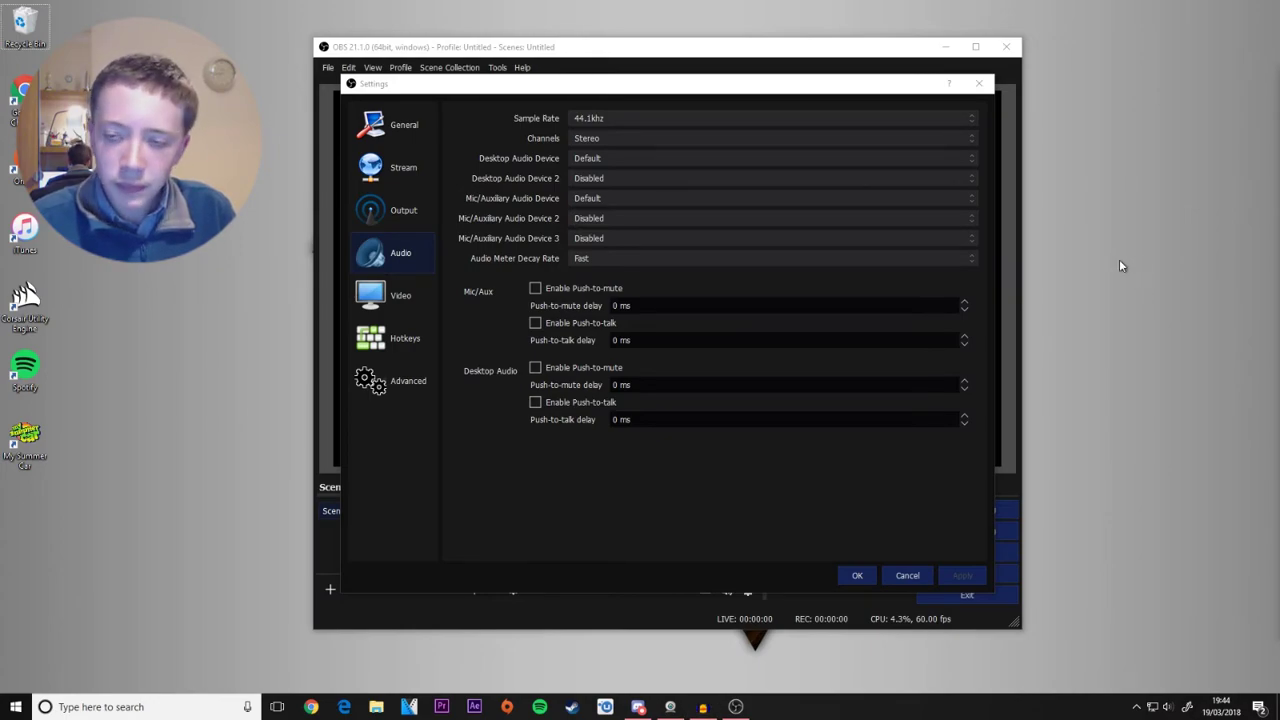
click(683, 452)
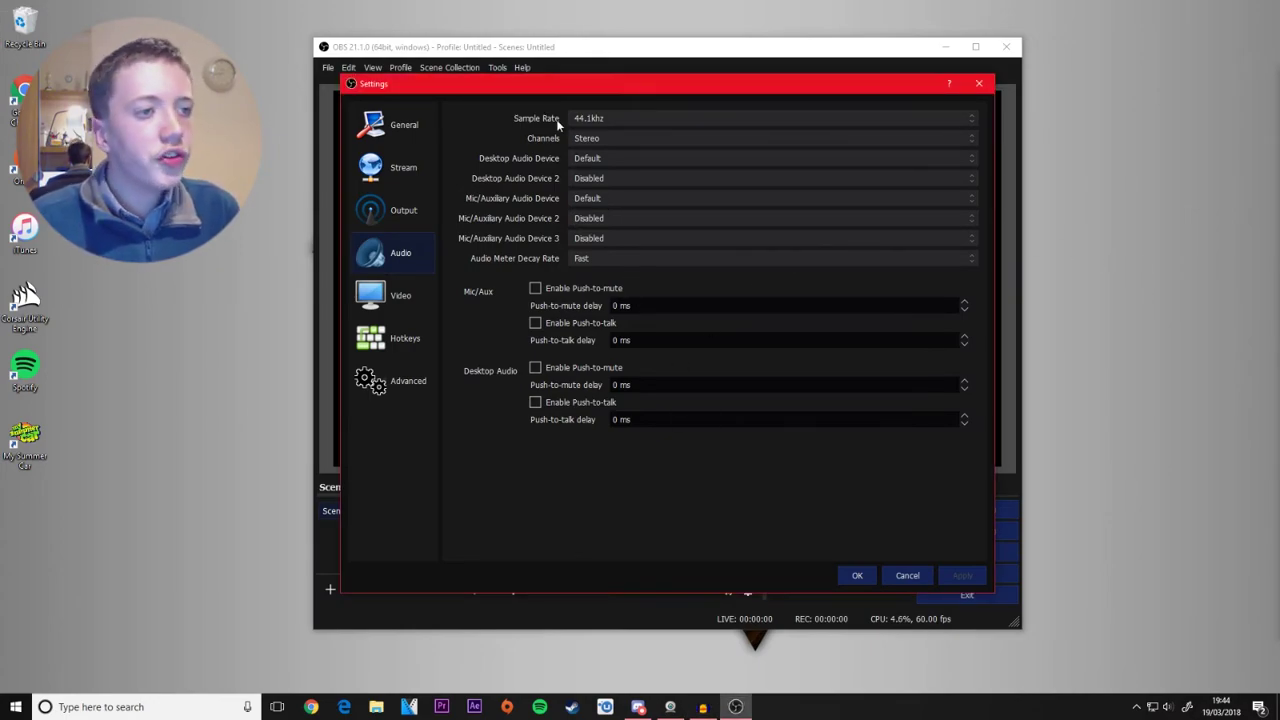
- Keep 44.1kHz sample rate, Stereo channels, default audio devices and Fast meter decay
click(624, 117)
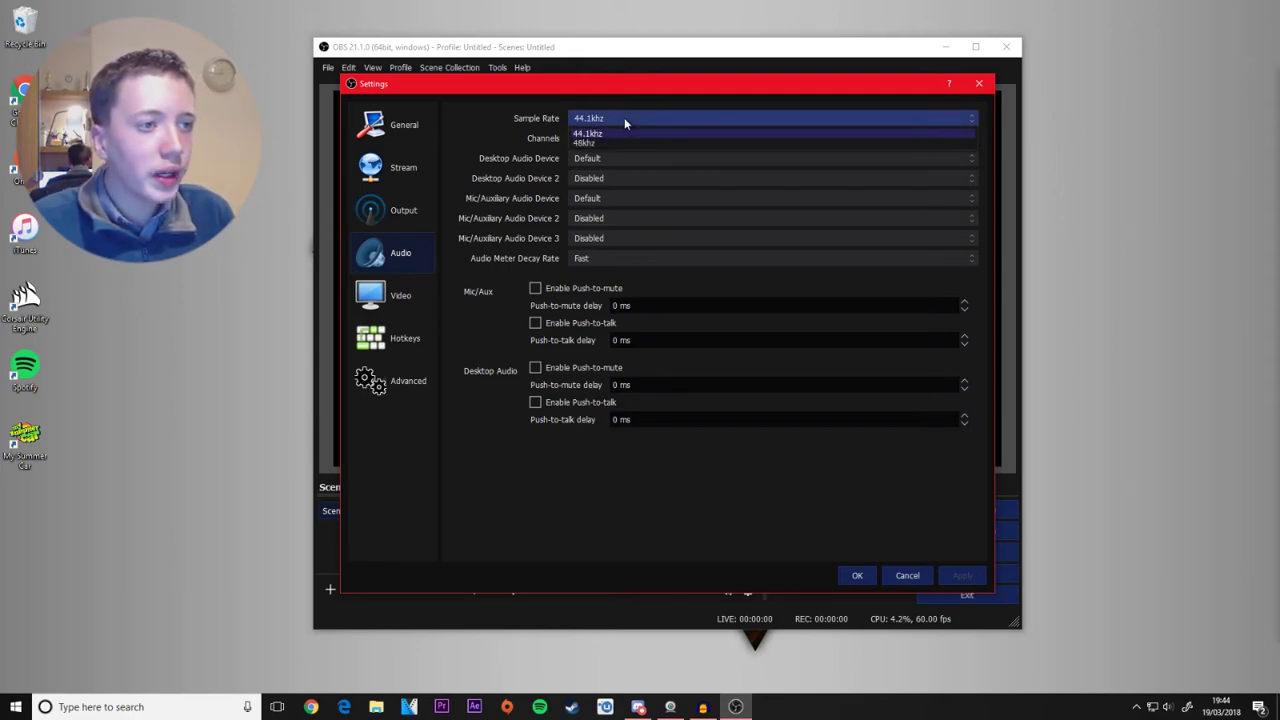
click(624, 117)
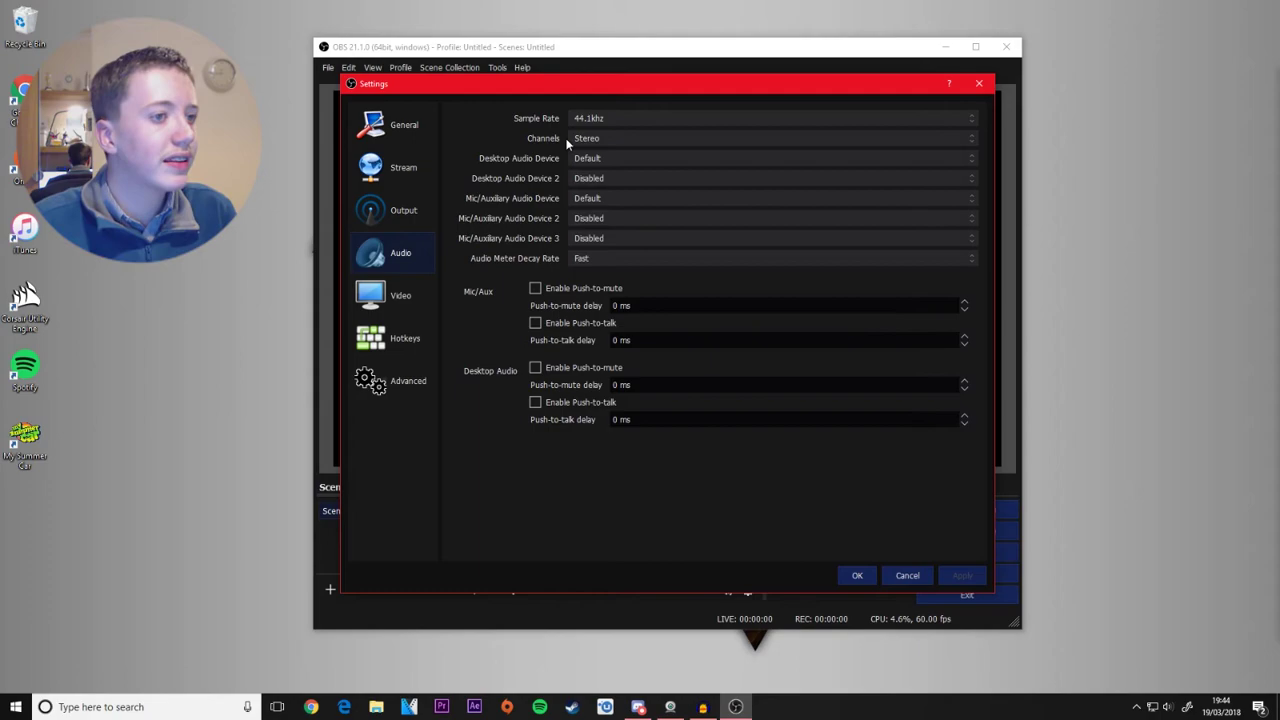
click(626, 137)
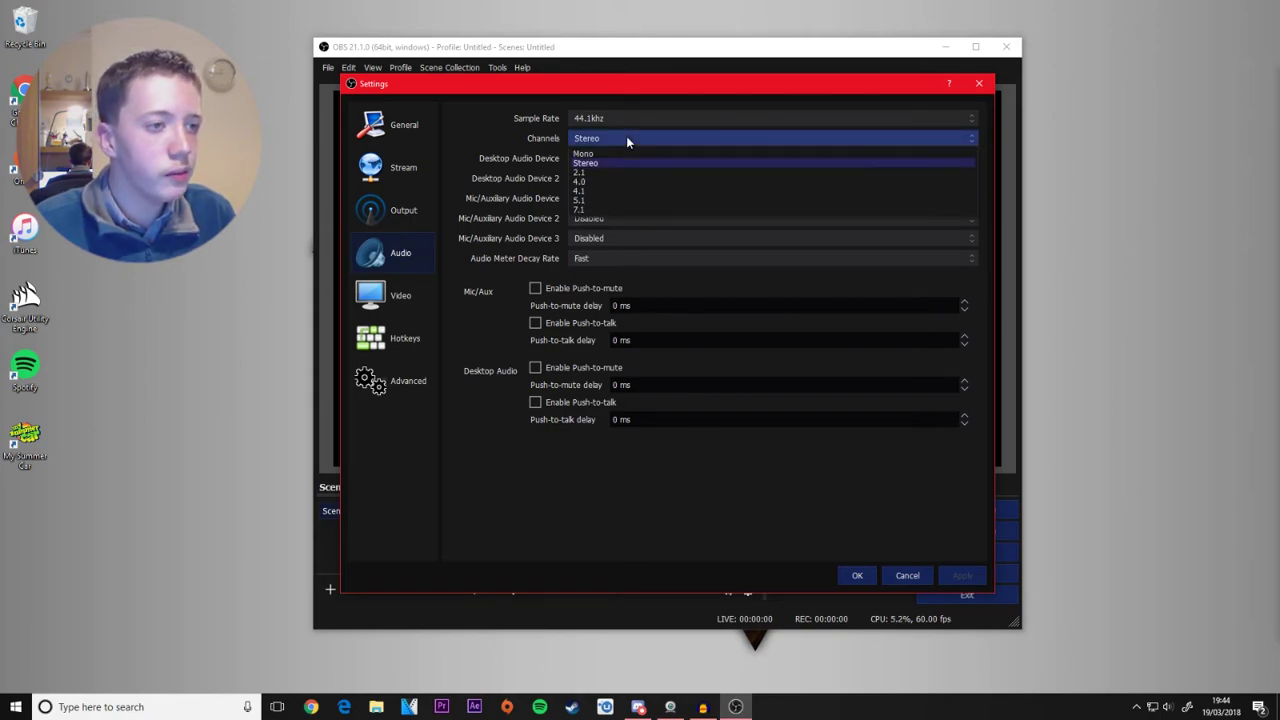
click(626, 137)
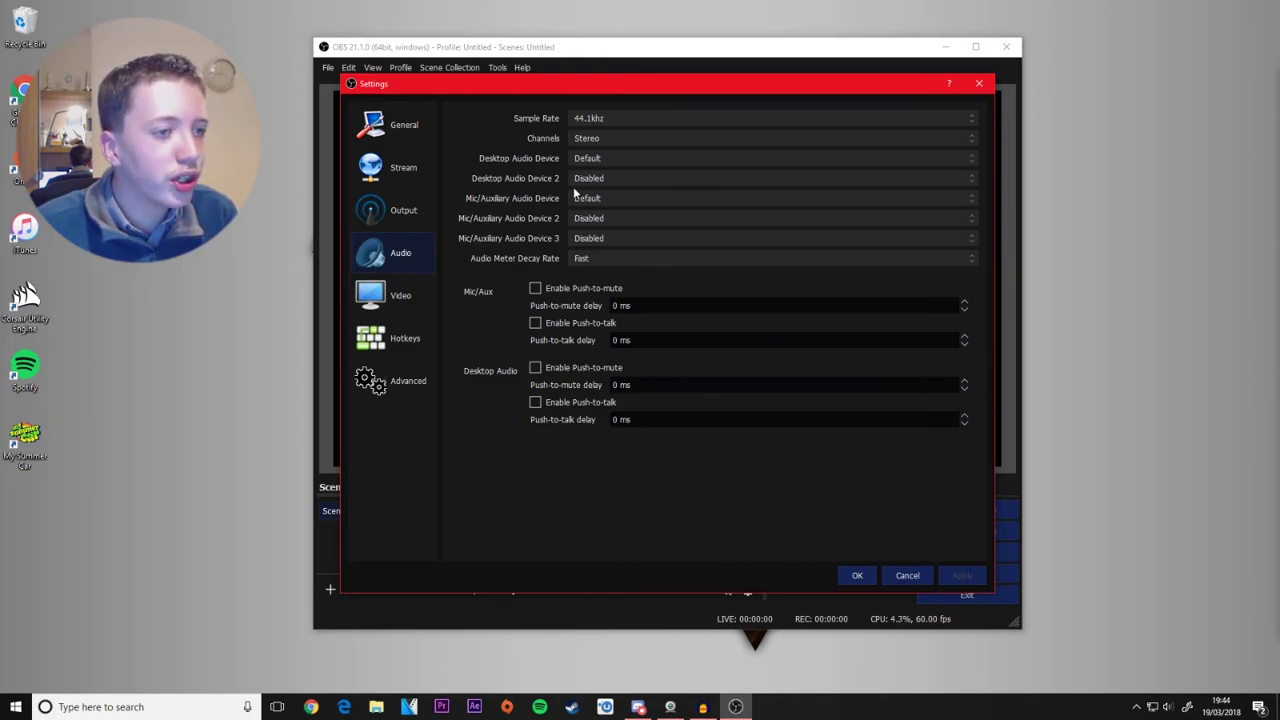
click(635, 180)
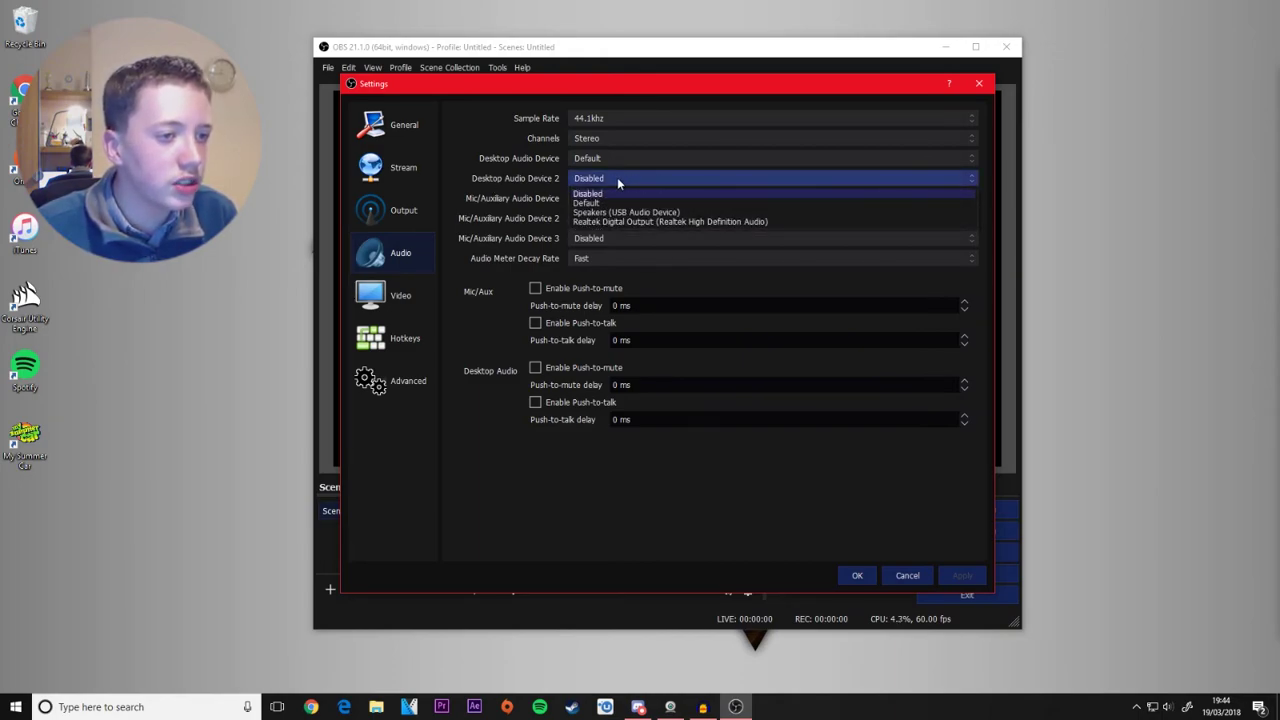
click(617, 177)
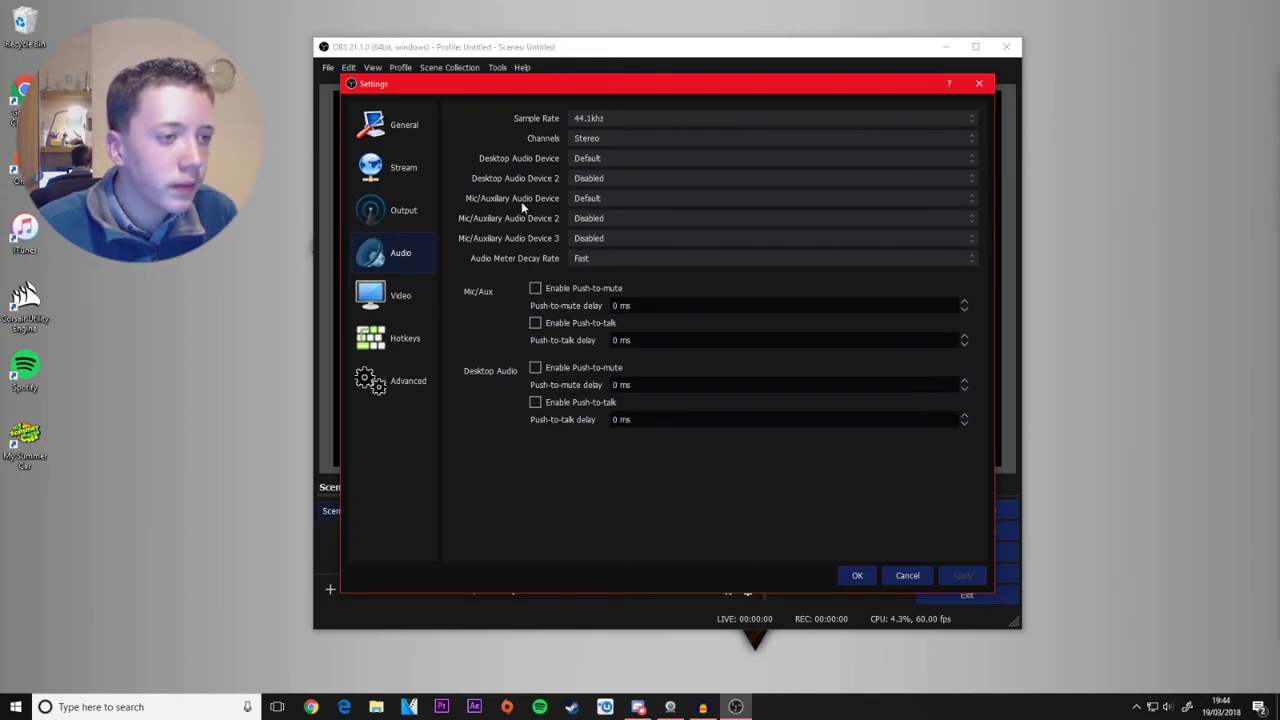
click(594, 200)
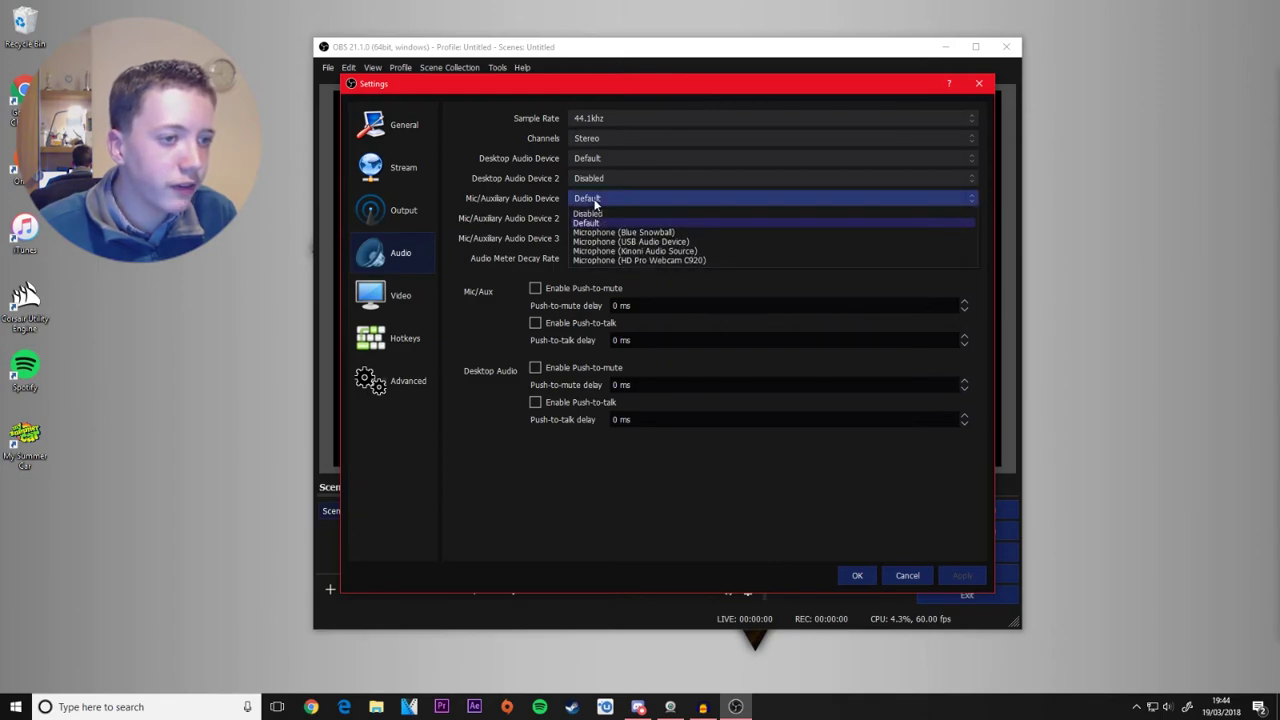
click(594, 200)
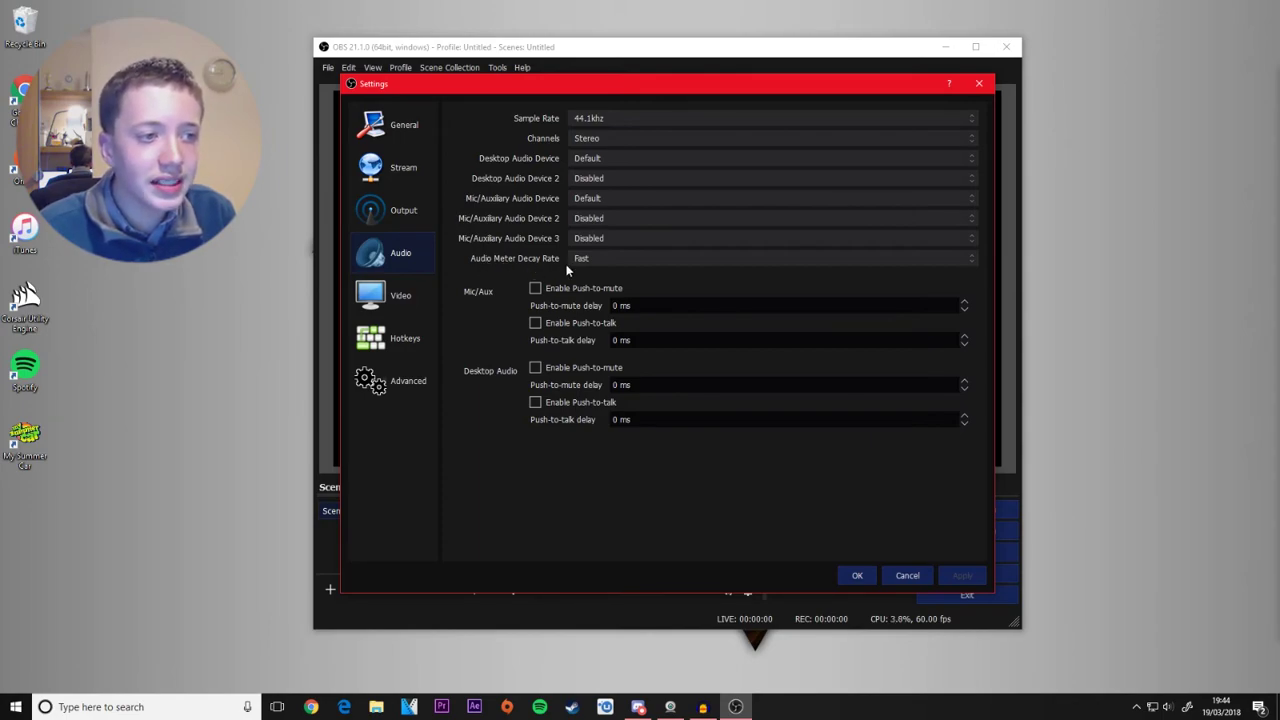
click(614, 262)
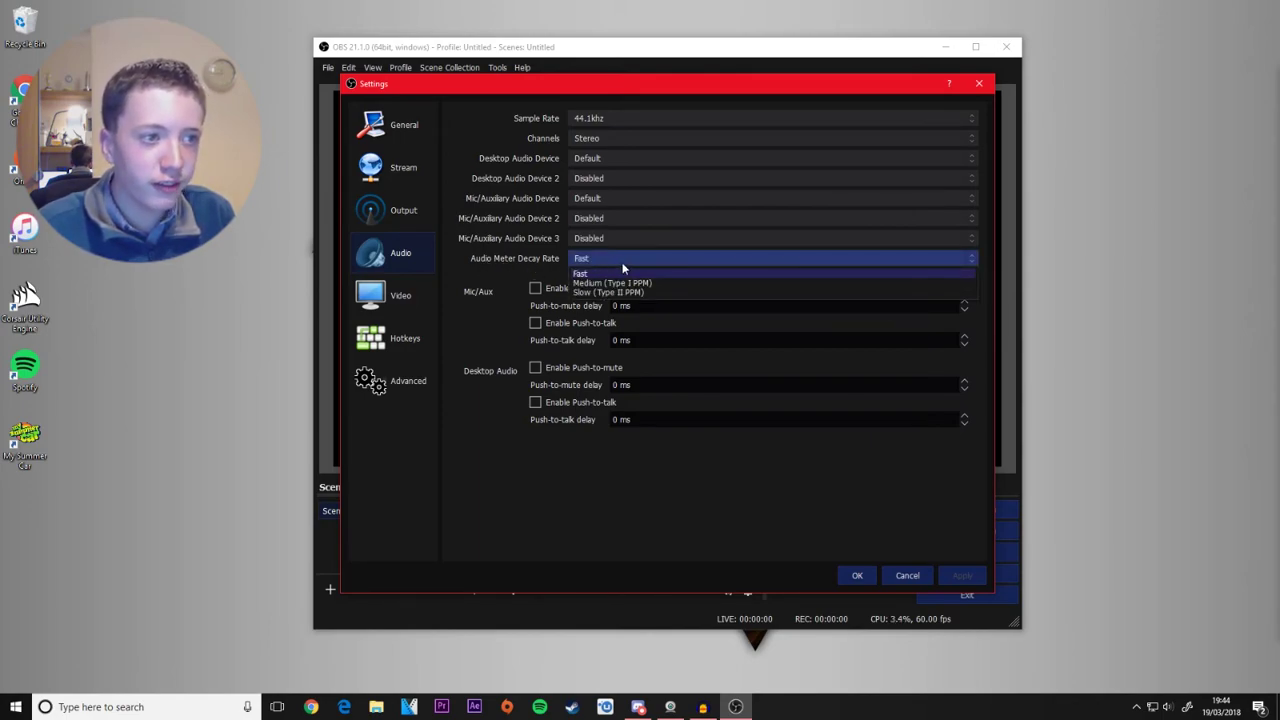
click(627, 262)
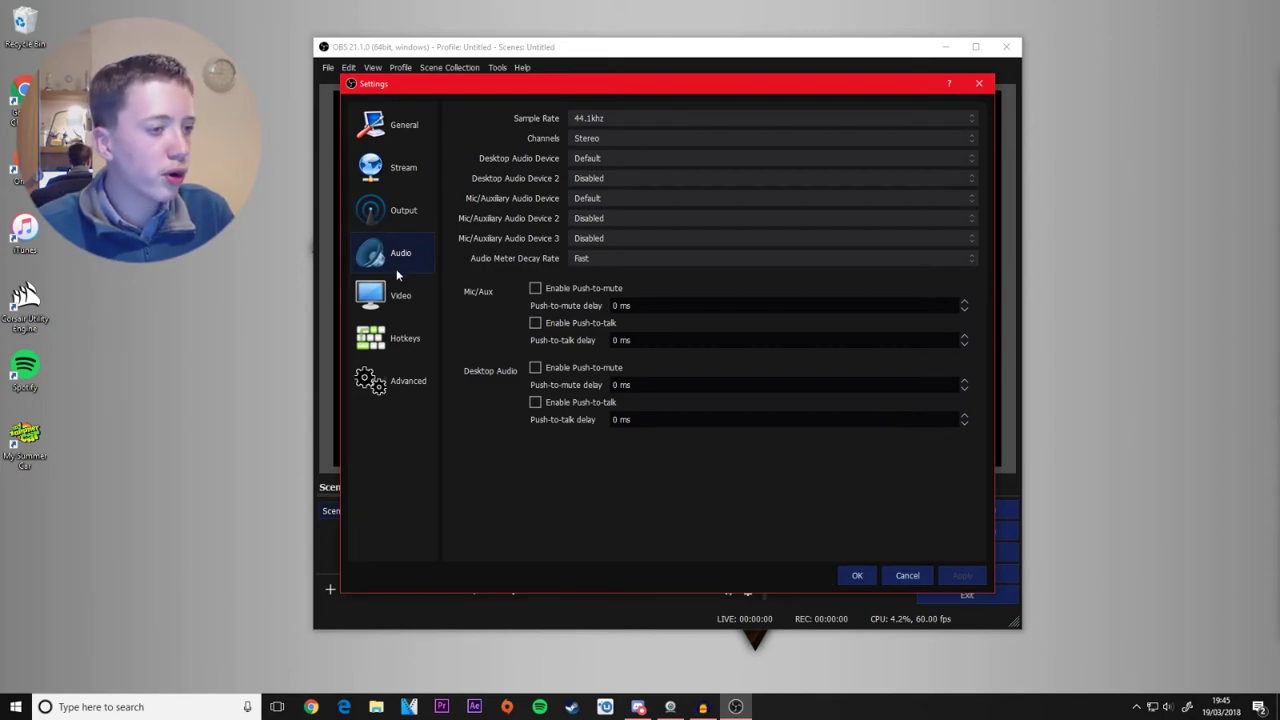
- On the Video settings page, keep the 1920x1080 output scaled resolution
click(391, 300)
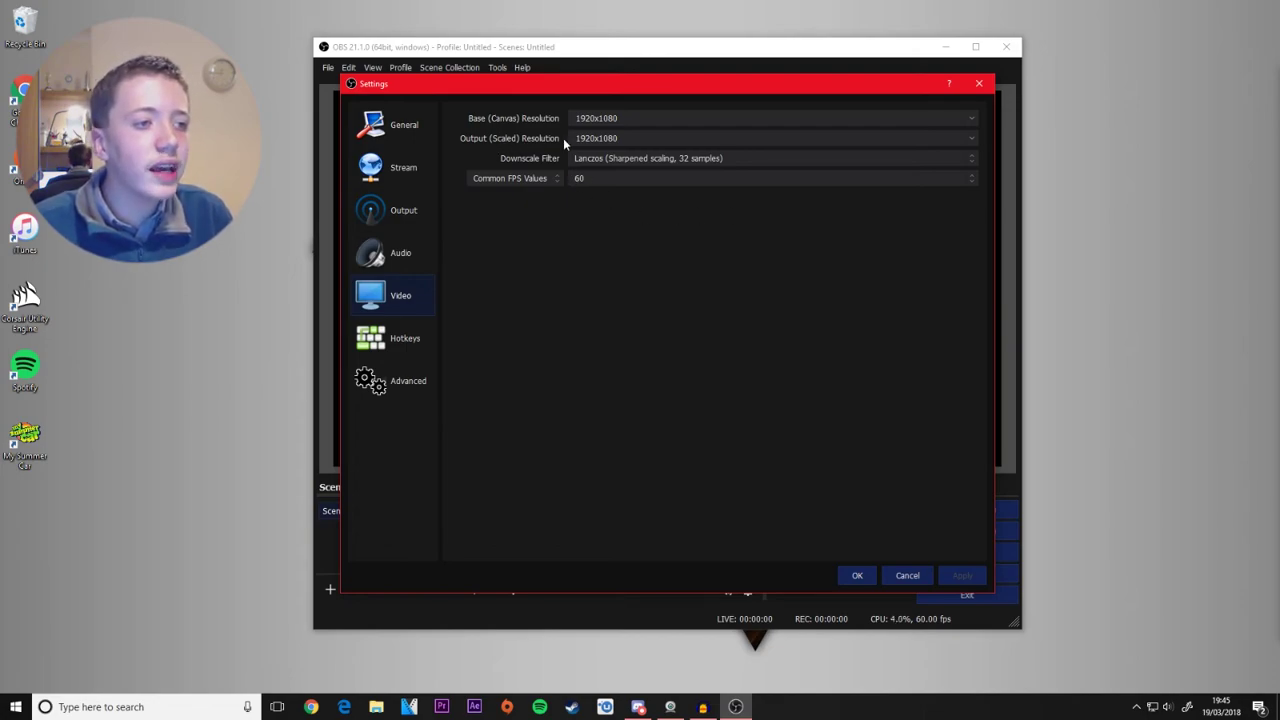
click(600, 138)
double_click(600, 138)
click(620, 138)
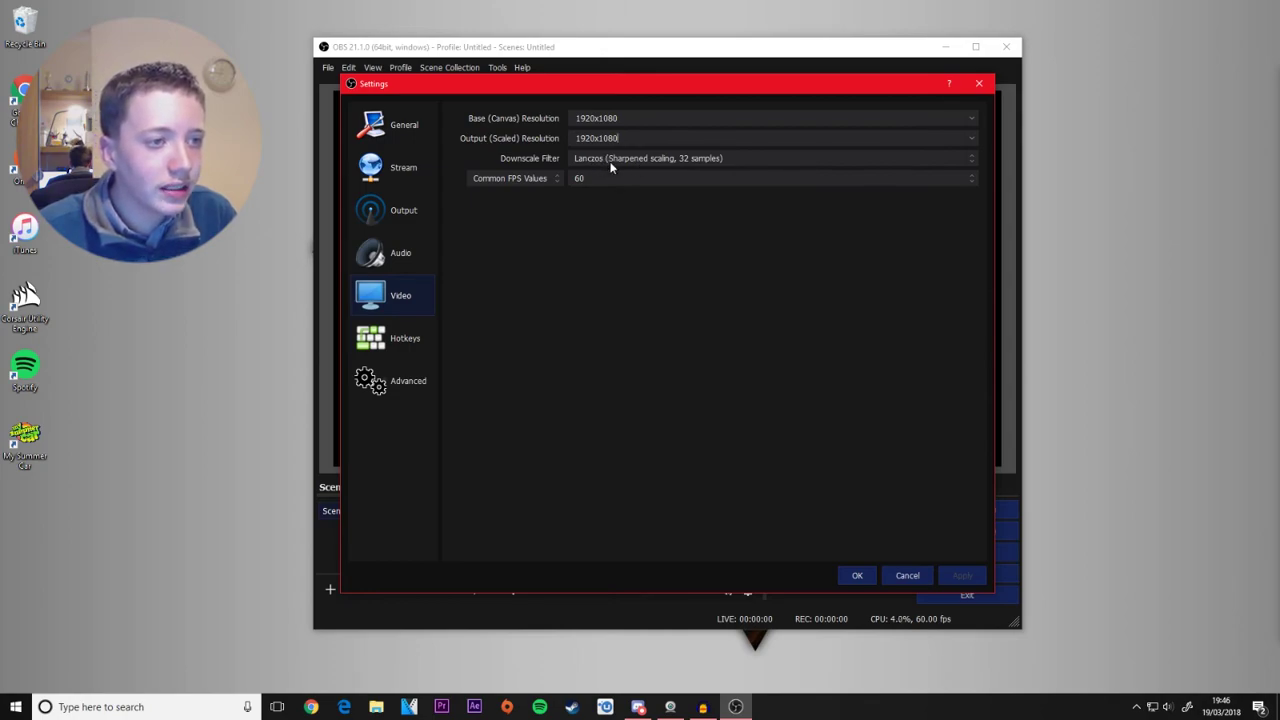
- Leave the Lanczos downscale filter and Common FPS Values at 60 unchanged
click(645, 162)
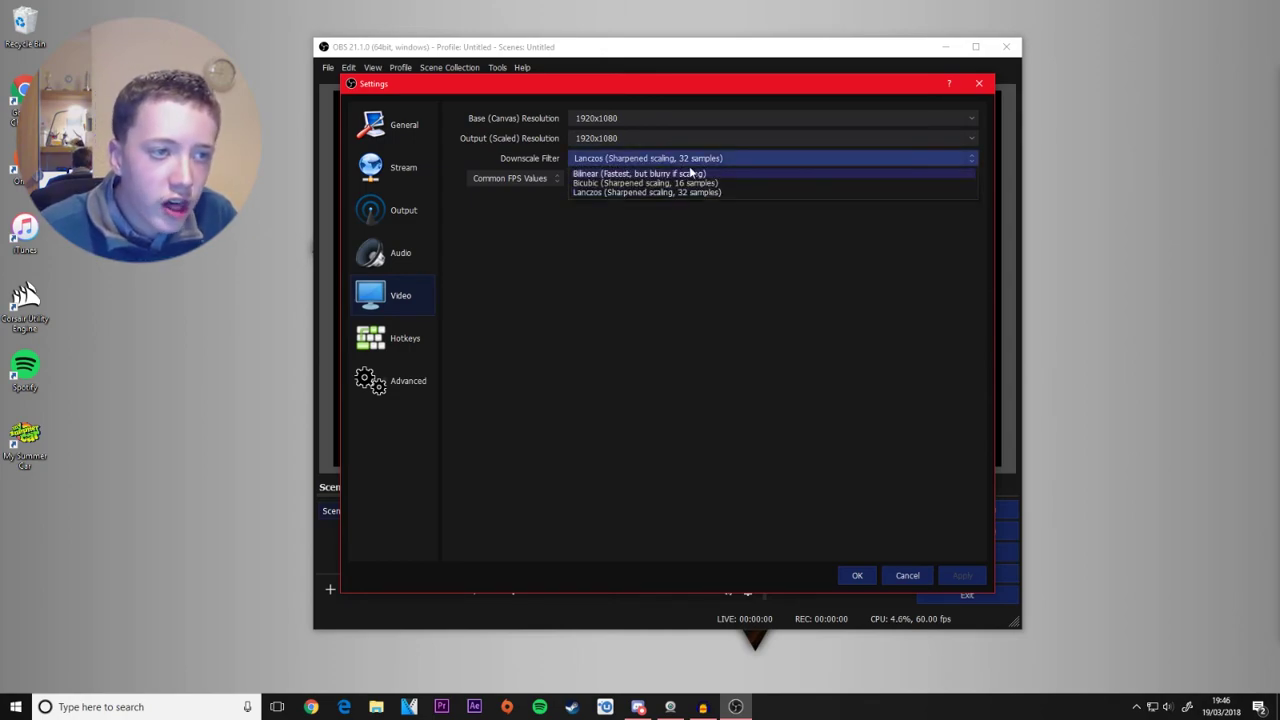
click(718, 192)
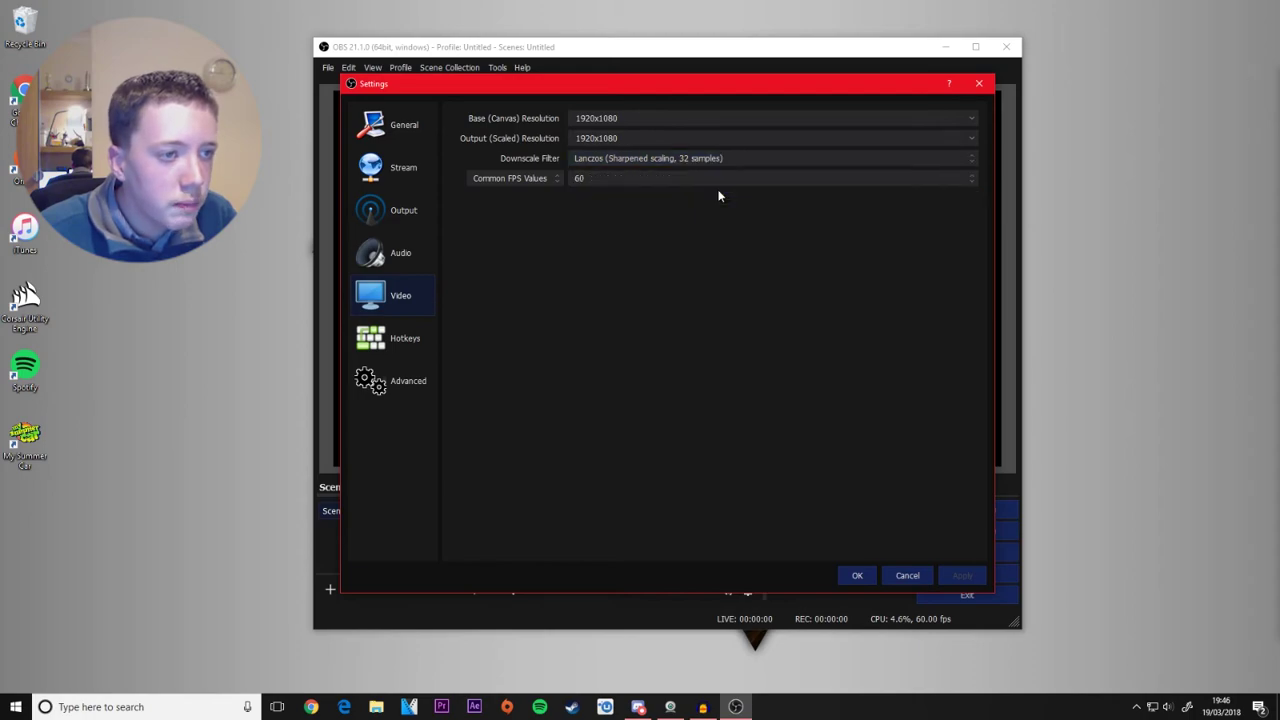
click(514, 181)
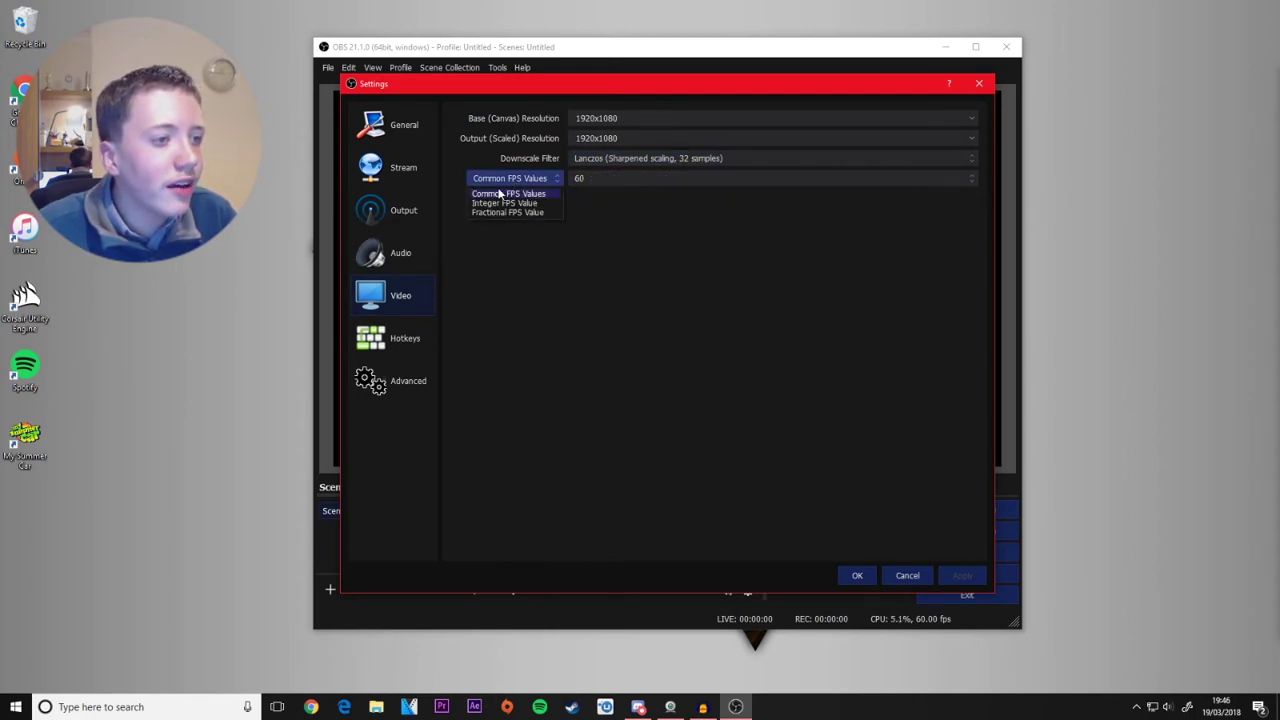
click(502, 192)
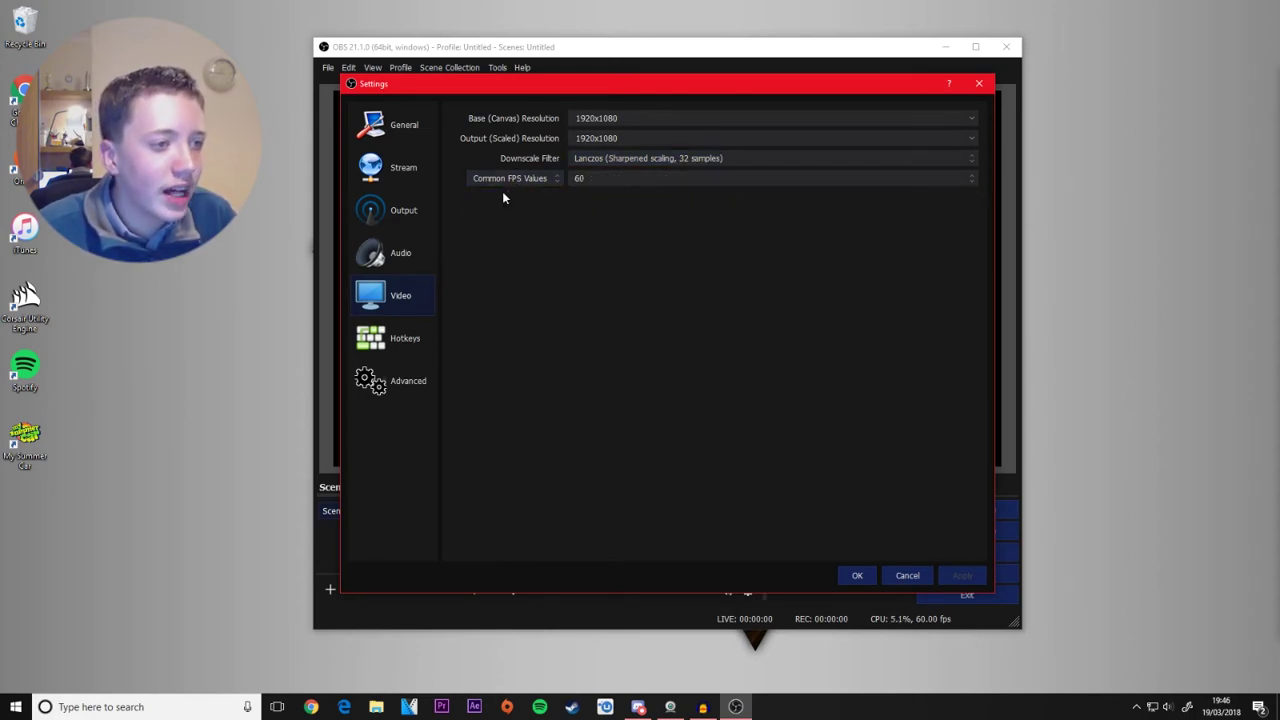
click(614, 183)
click(605, 255)
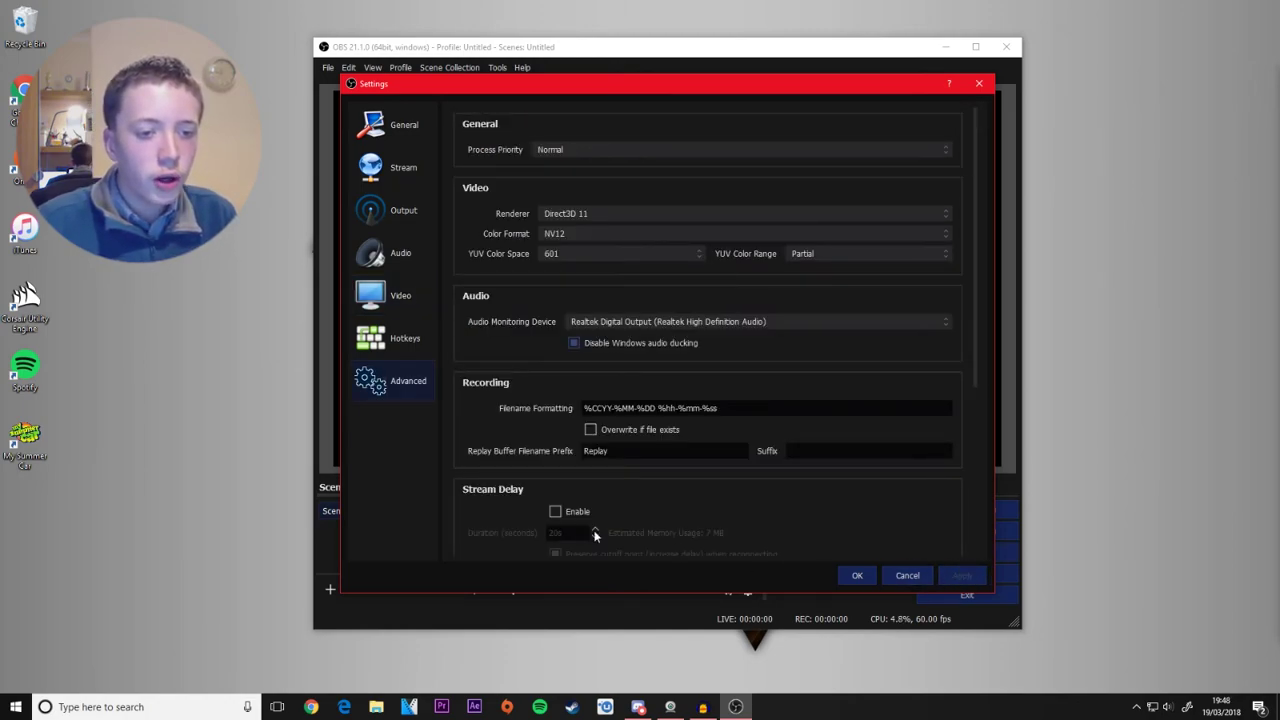
- Save and close Settings, then set the Mic/Aux fader to about -9.3 dB
click(855, 577)
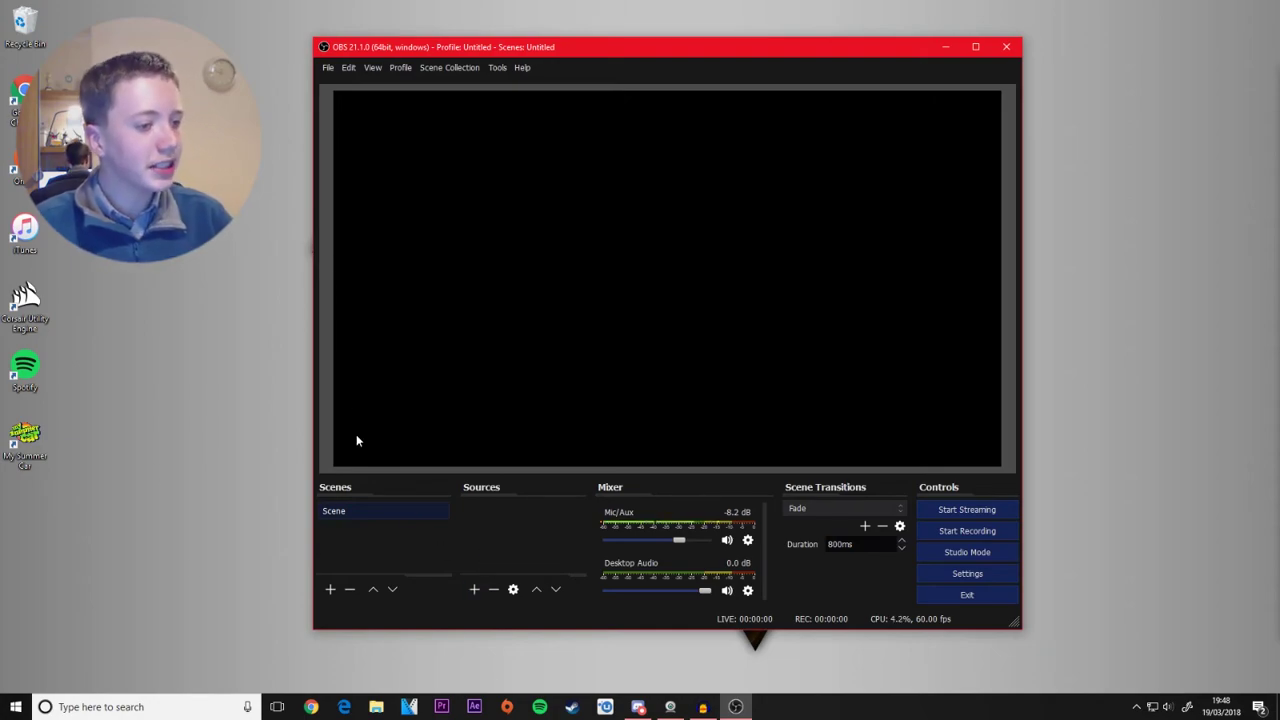
click(615, 546)
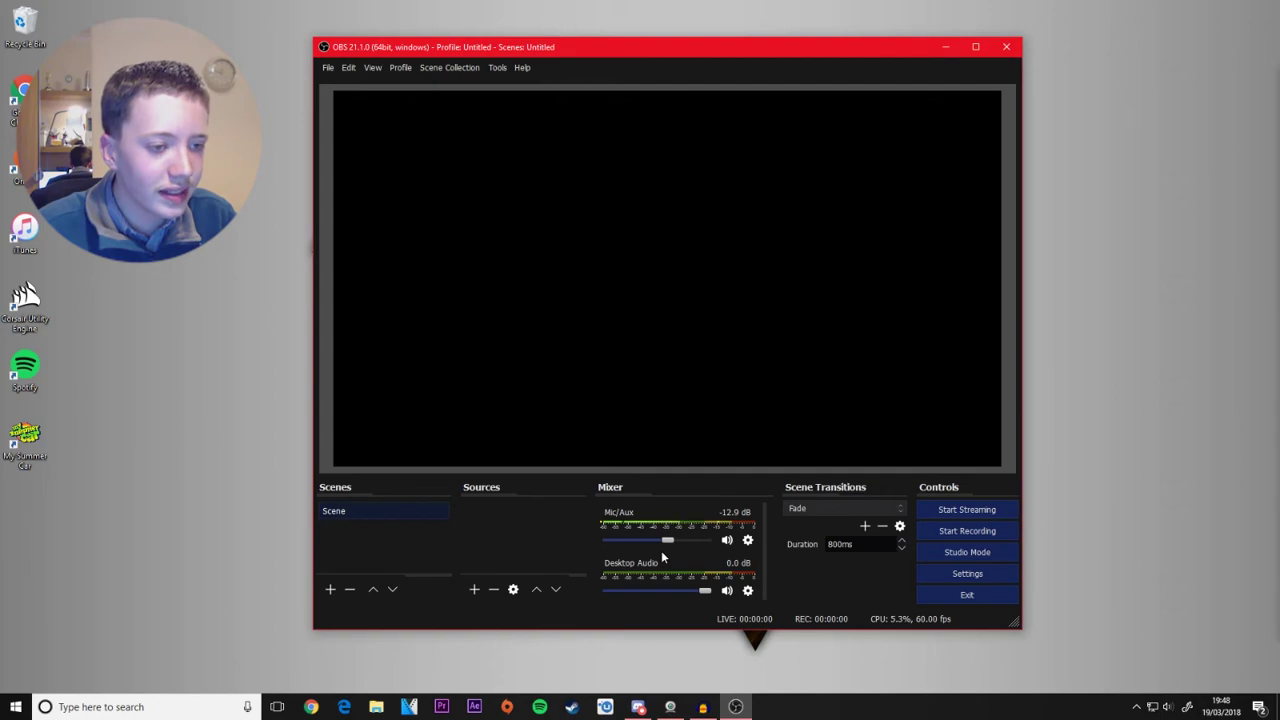
drag(667, 540, 671, 542)
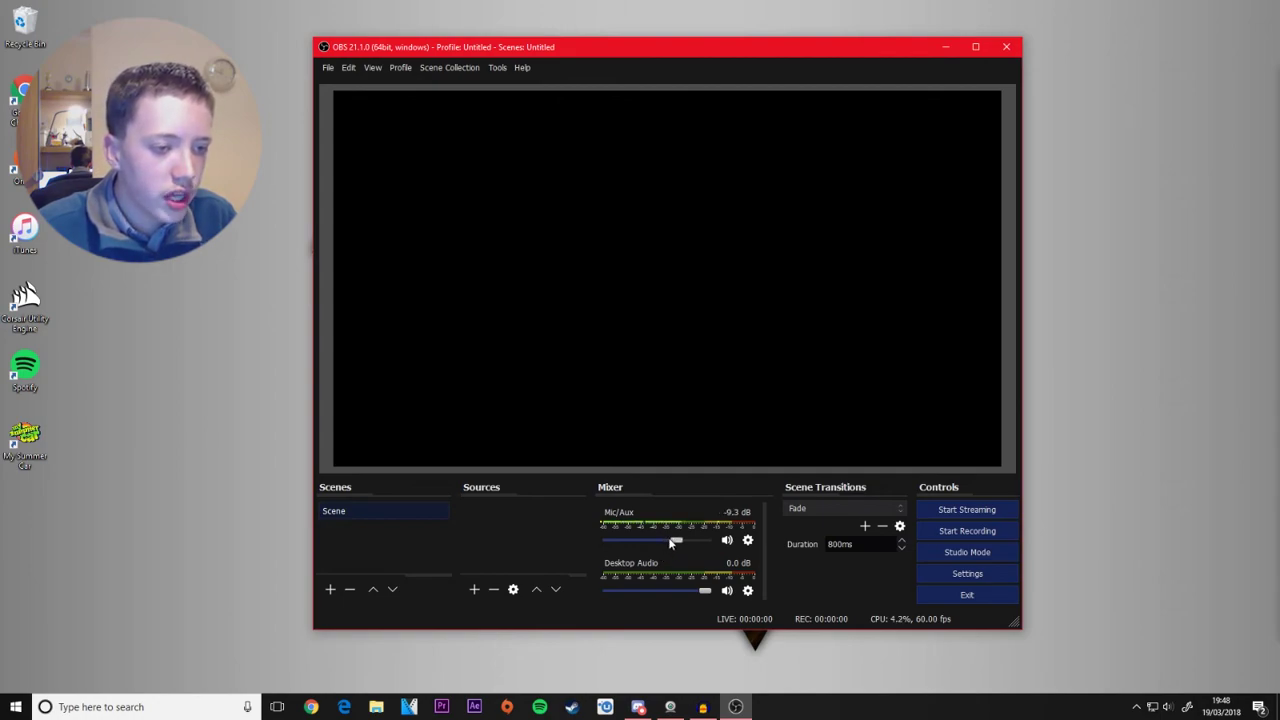
scroll(670, 542, down, 1)
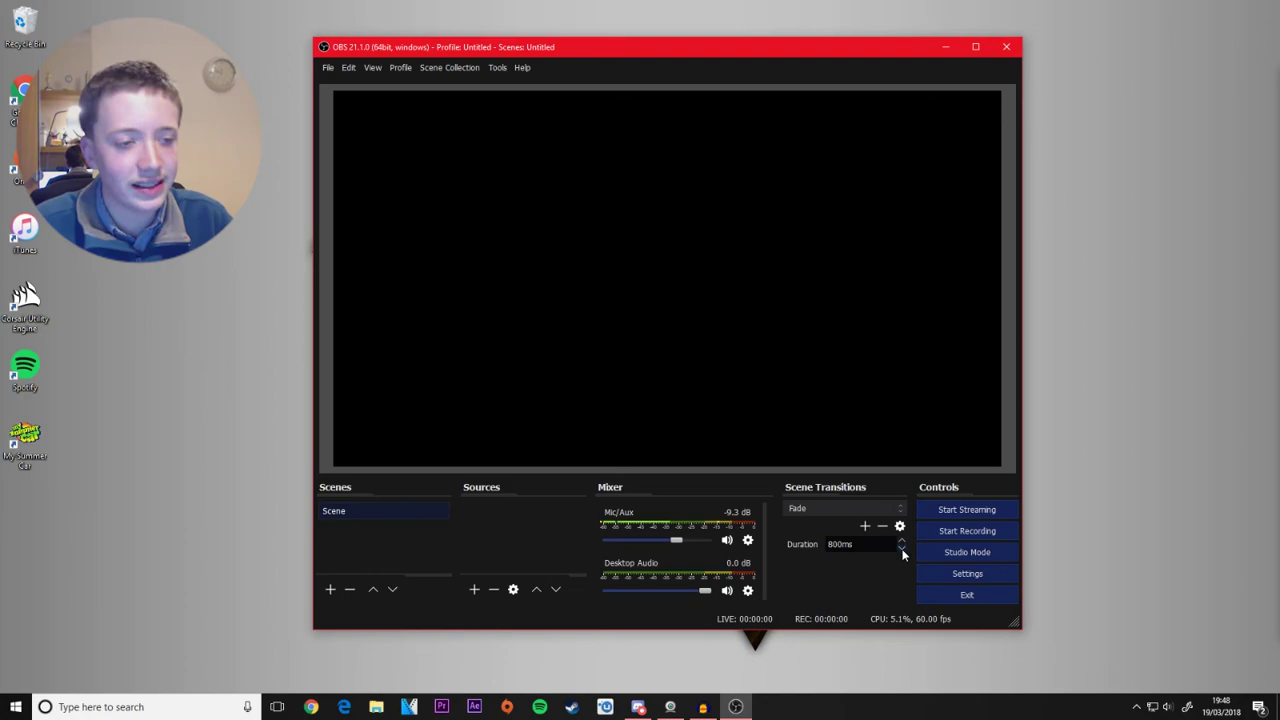
- Rename the default Scene in the Scenes list to 'Gameplay'
right_click(365, 512)
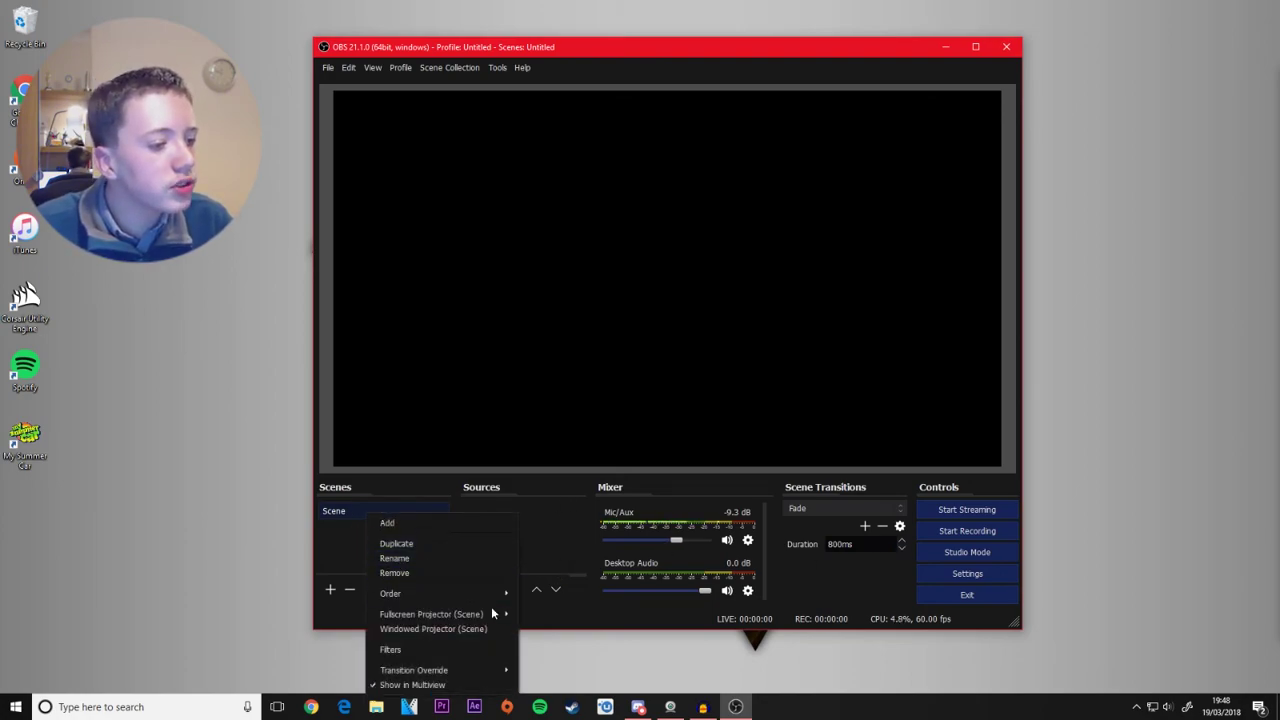
click(398, 560)
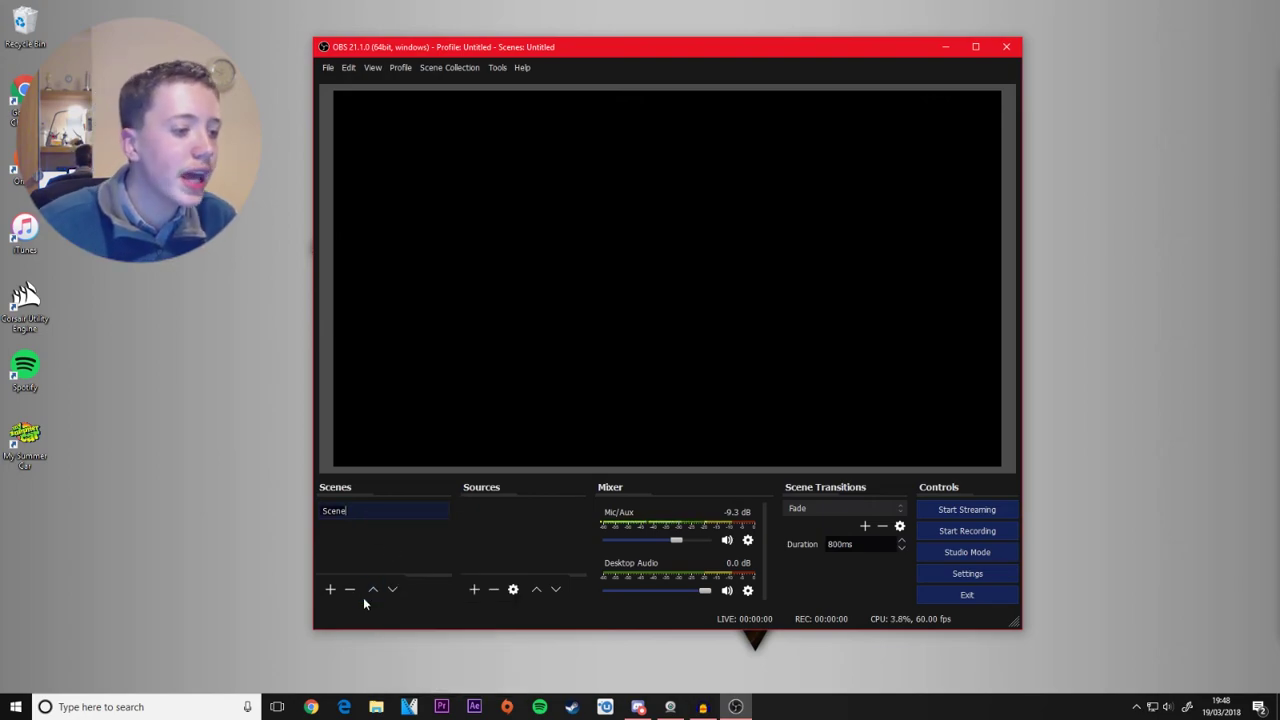
key(shift+Home)
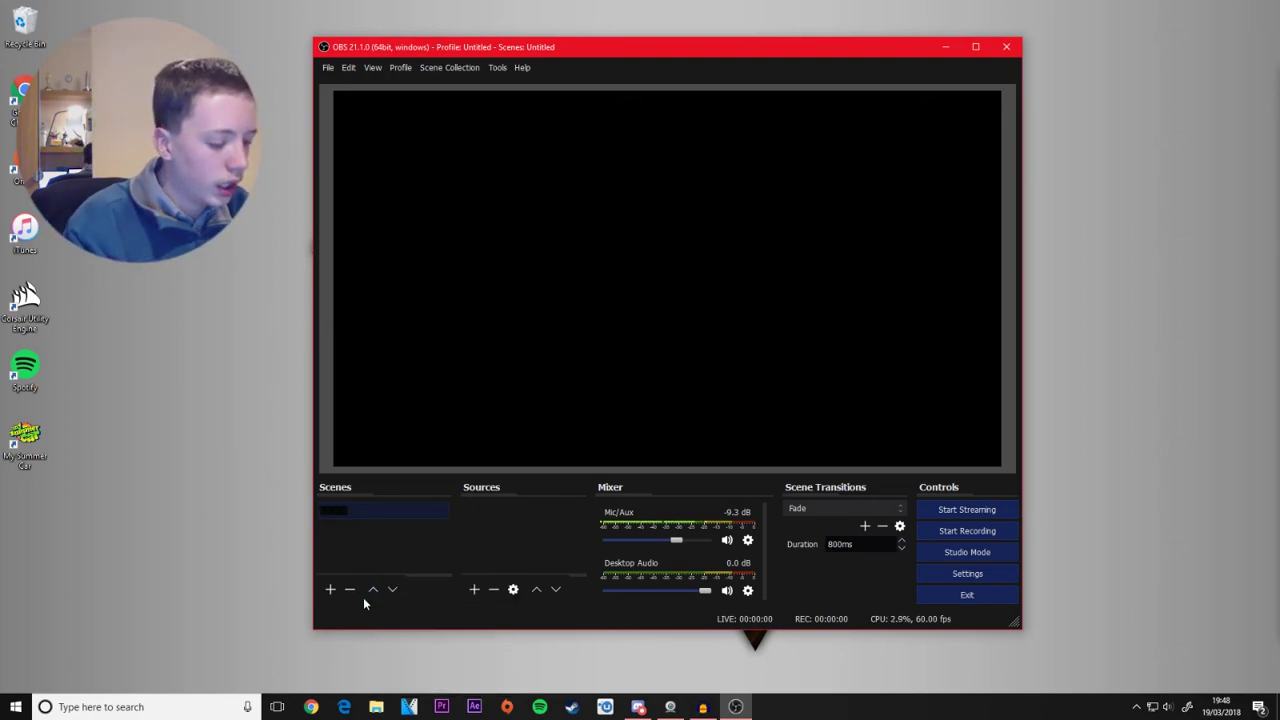
text(Gameplay)
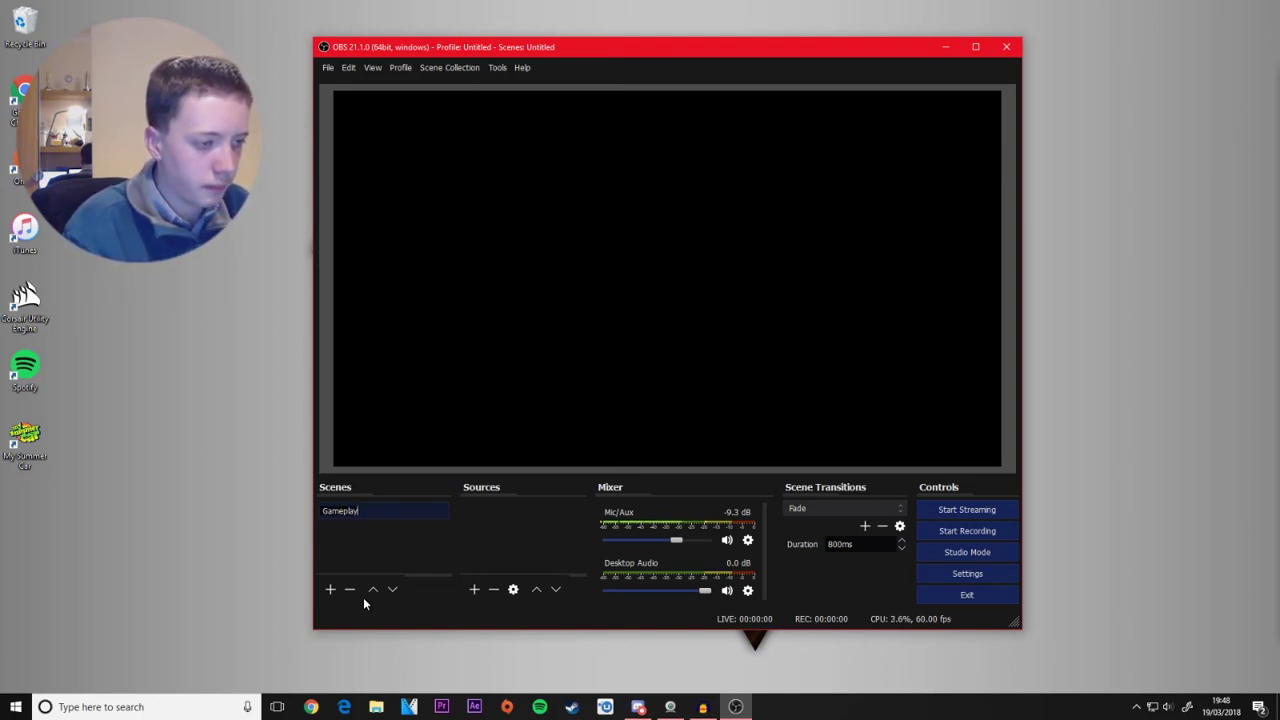
key(Return)
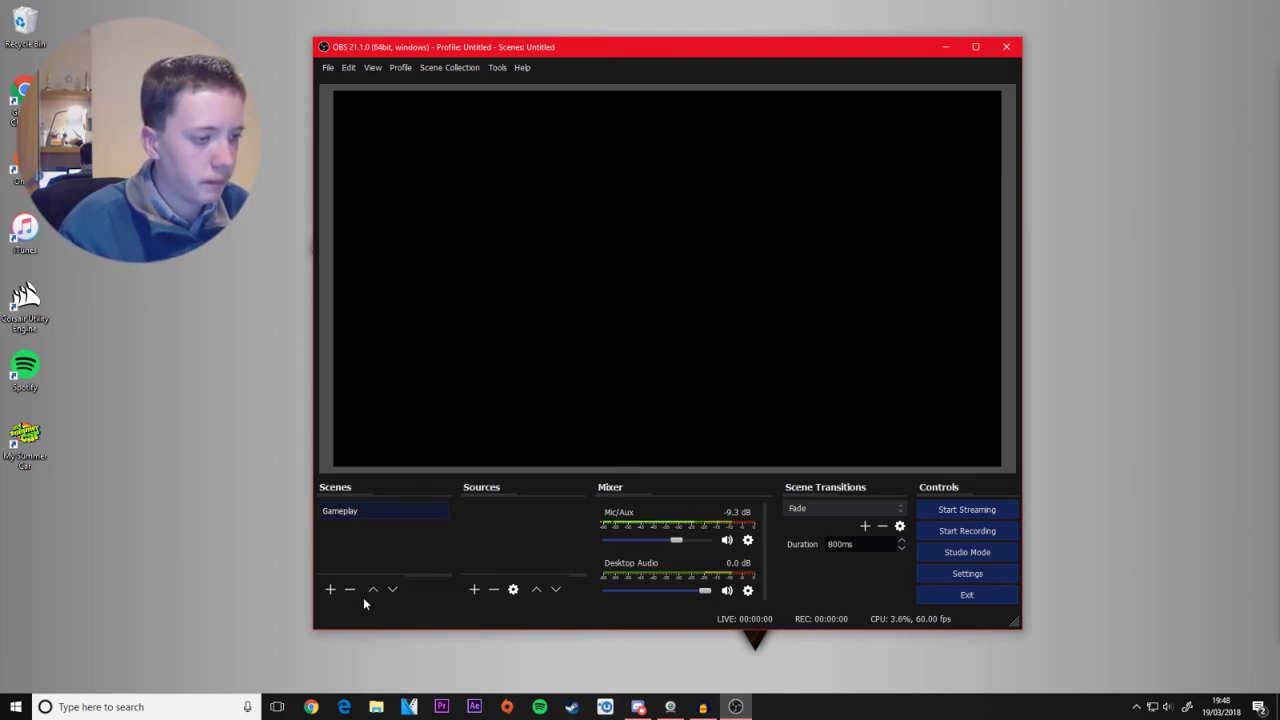
- Add a Game Capture source named 'The Sims 4' to the Gameplay scene
right_click(506, 520)
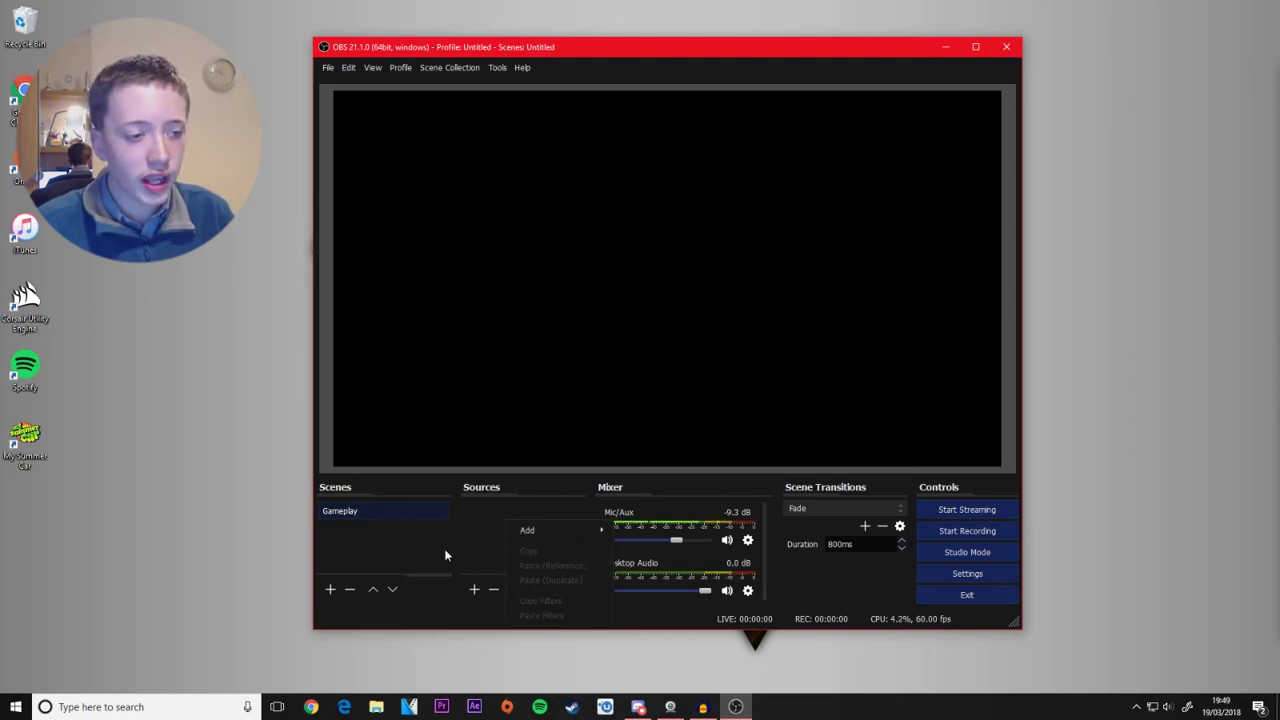
mouse_move(537, 530)
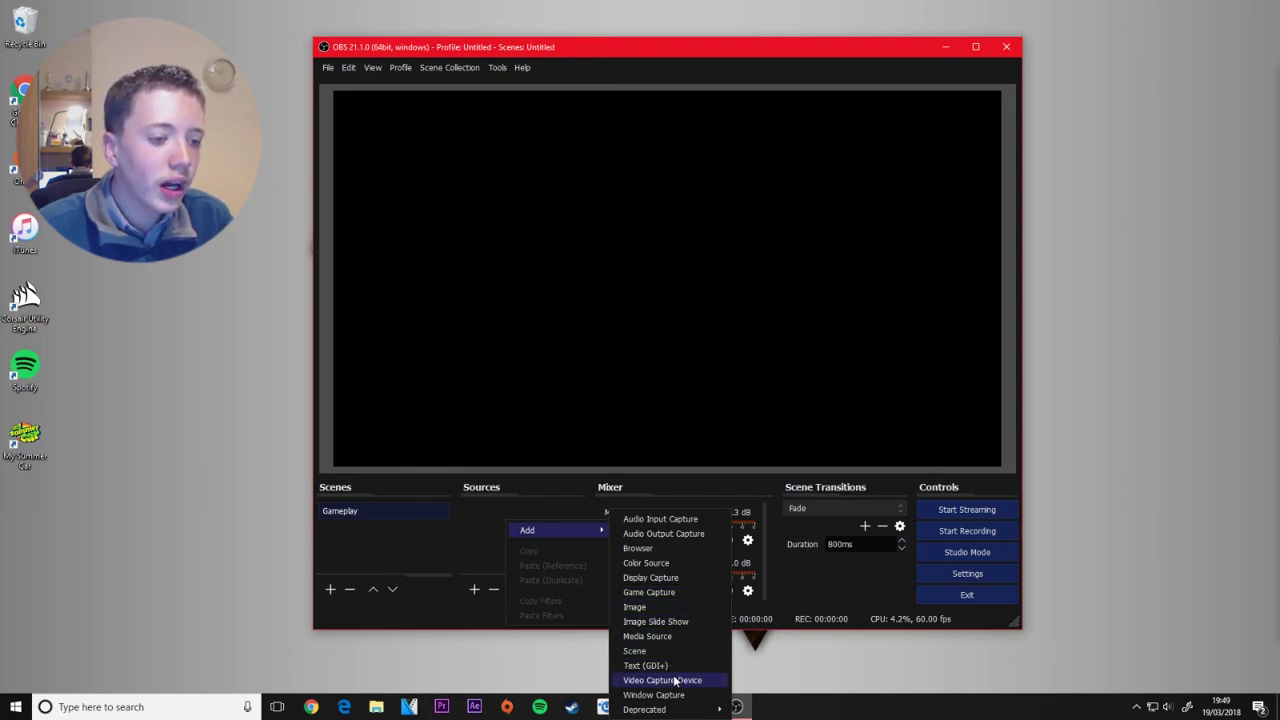
click(679, 578)
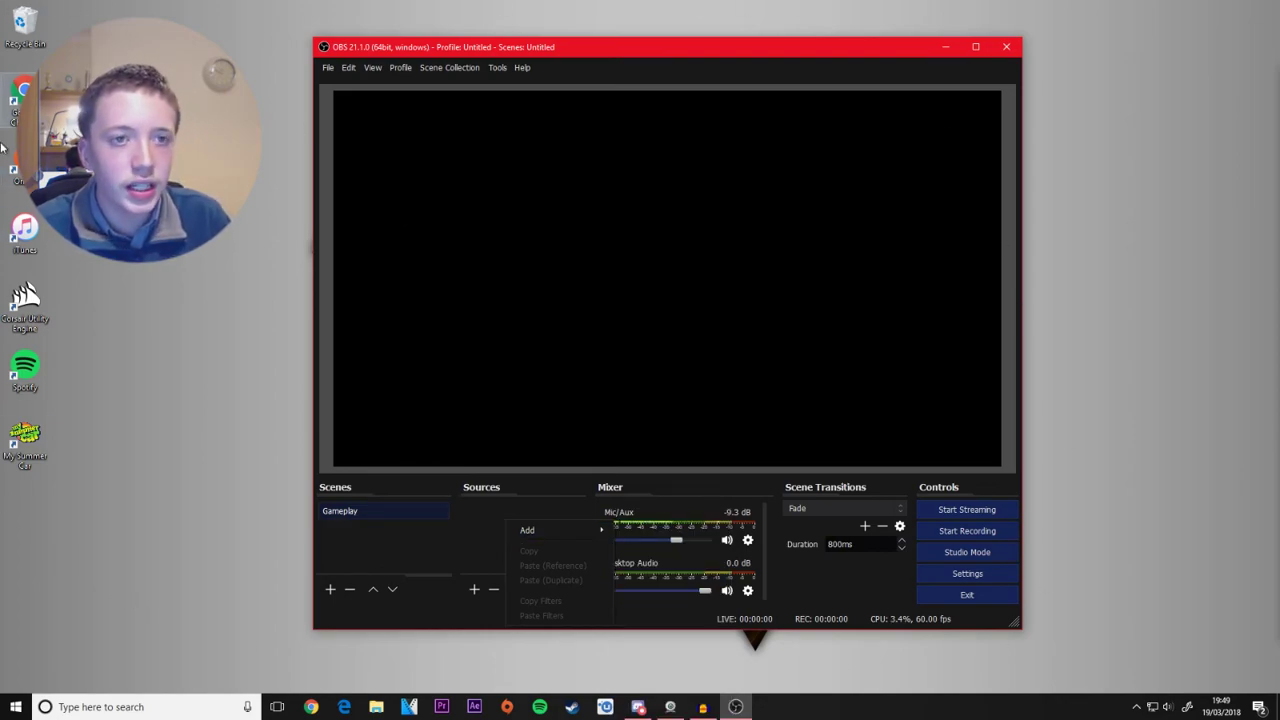
mouse_move(581, 530)
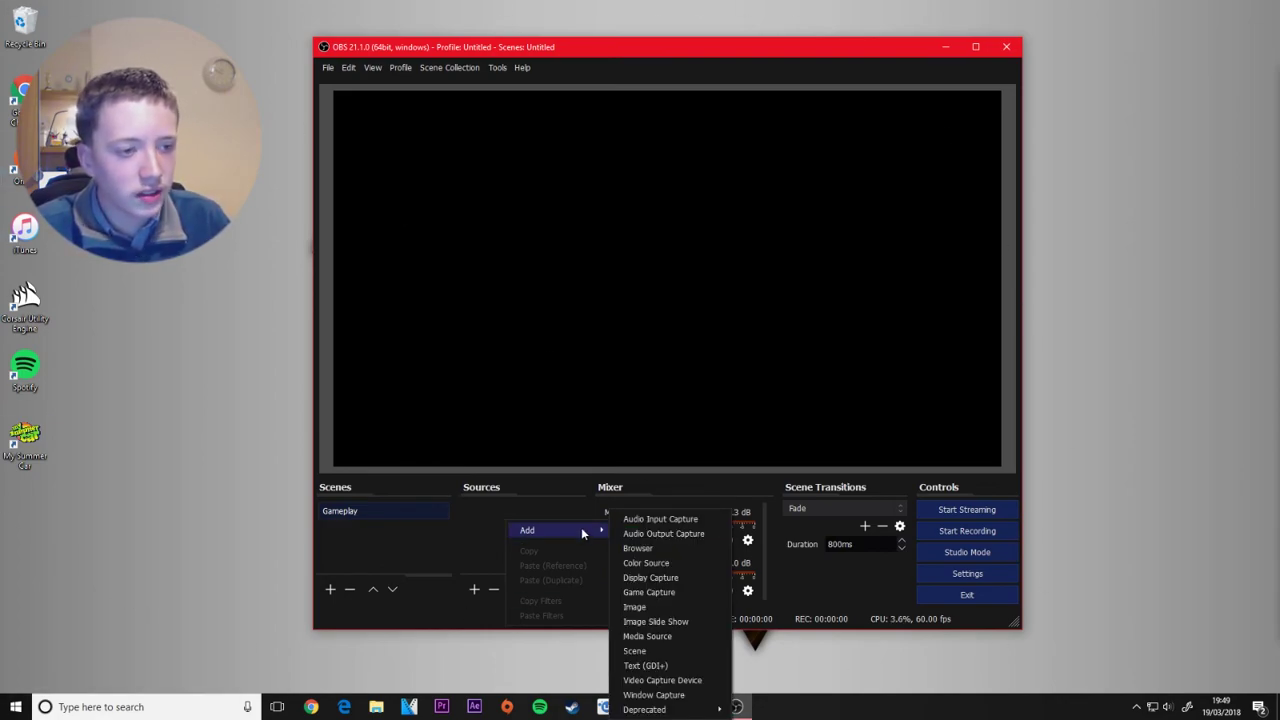
click(652, 592)
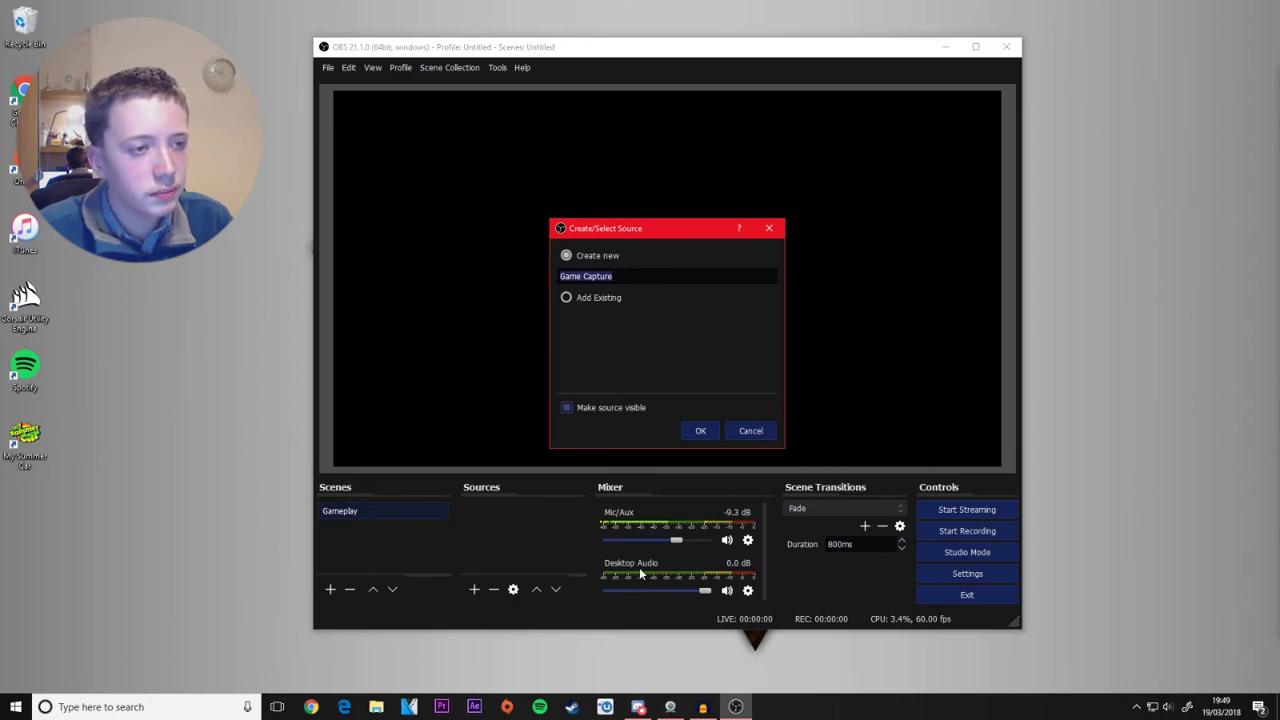
text(The SImn)
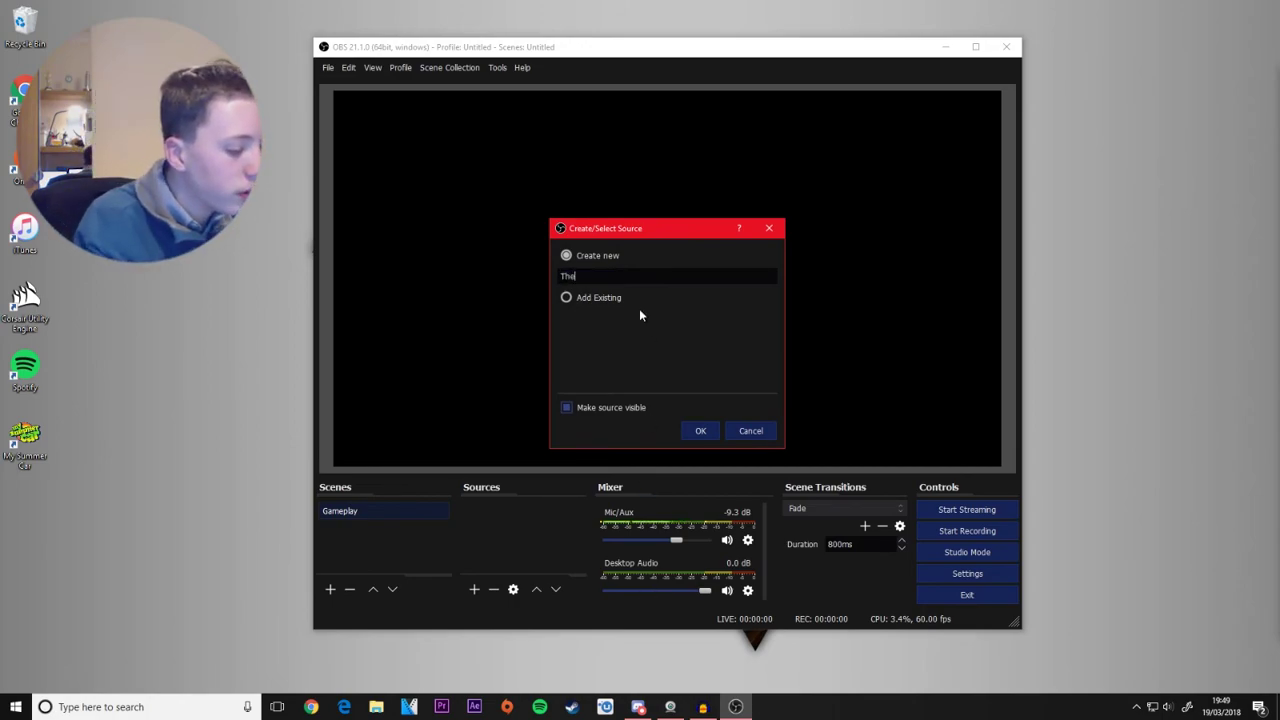
key(BackSpace)
key(BackSpace)
key(BackSpace)
text(ims 4)
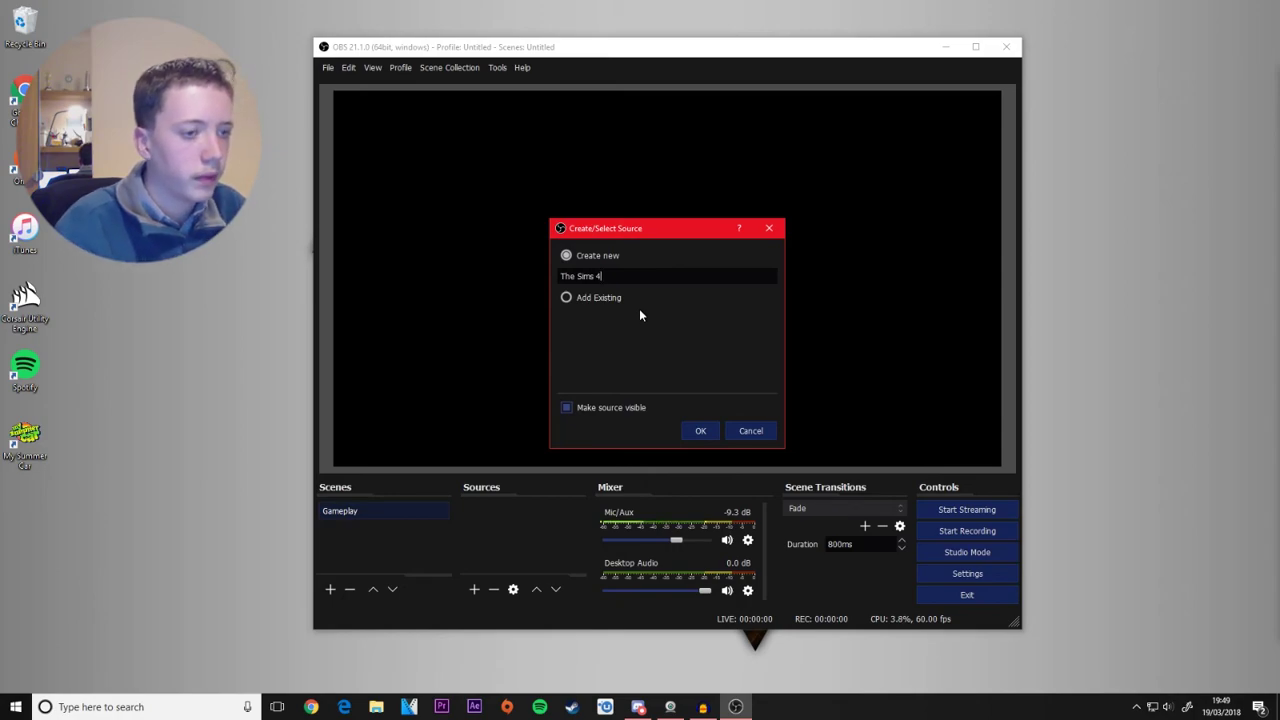
click(699, 431)
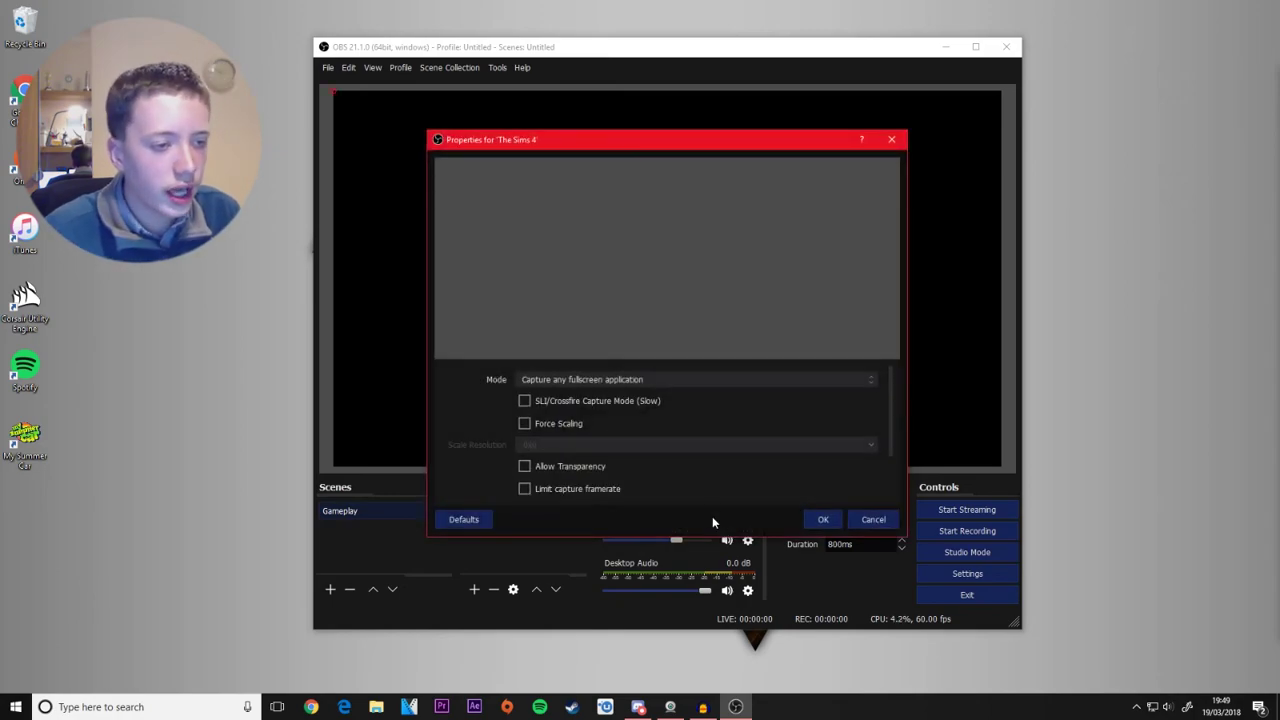
- Switch the capture mode to Capture specific window, leaving the window unchosen
click(571, 379)
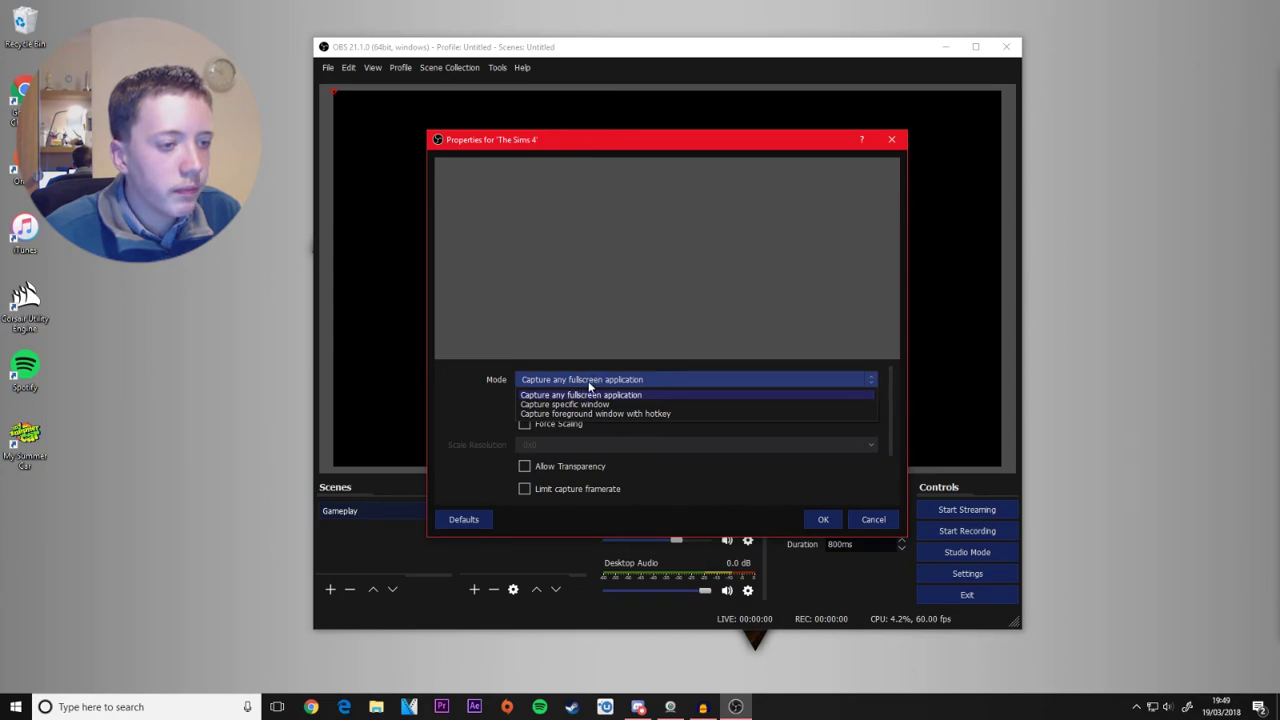
click(590, 386)
click(595, 379)
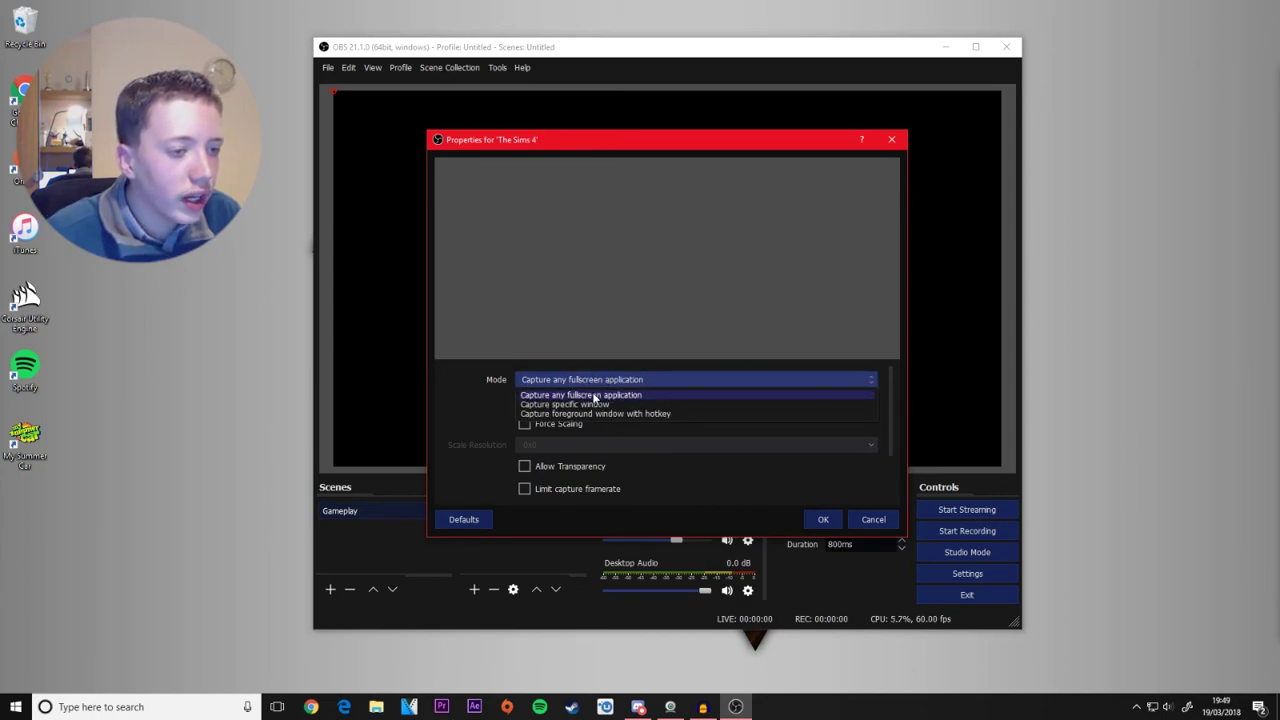
click(570, 405)
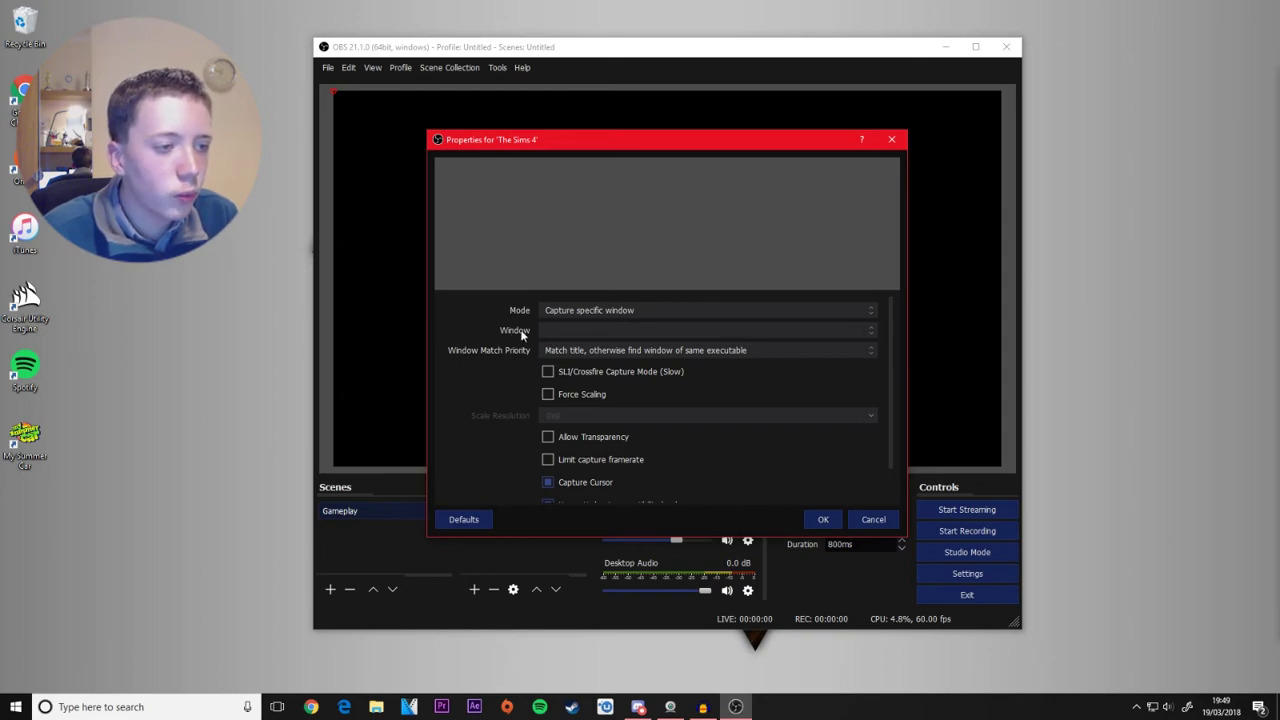
click(604, 331)
click(604, 328)
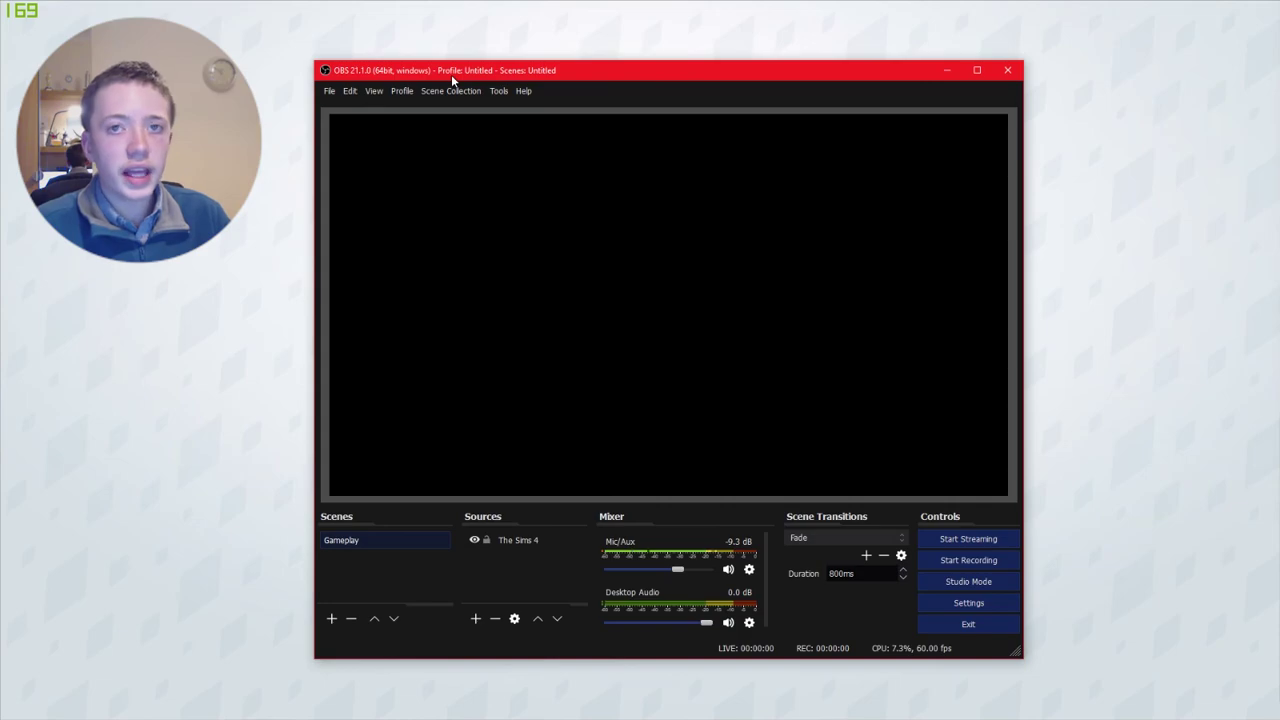
- Try the foreground-window-with-hotkey mode in The Sims 4 properties, then cancel
right_click(545, 540)
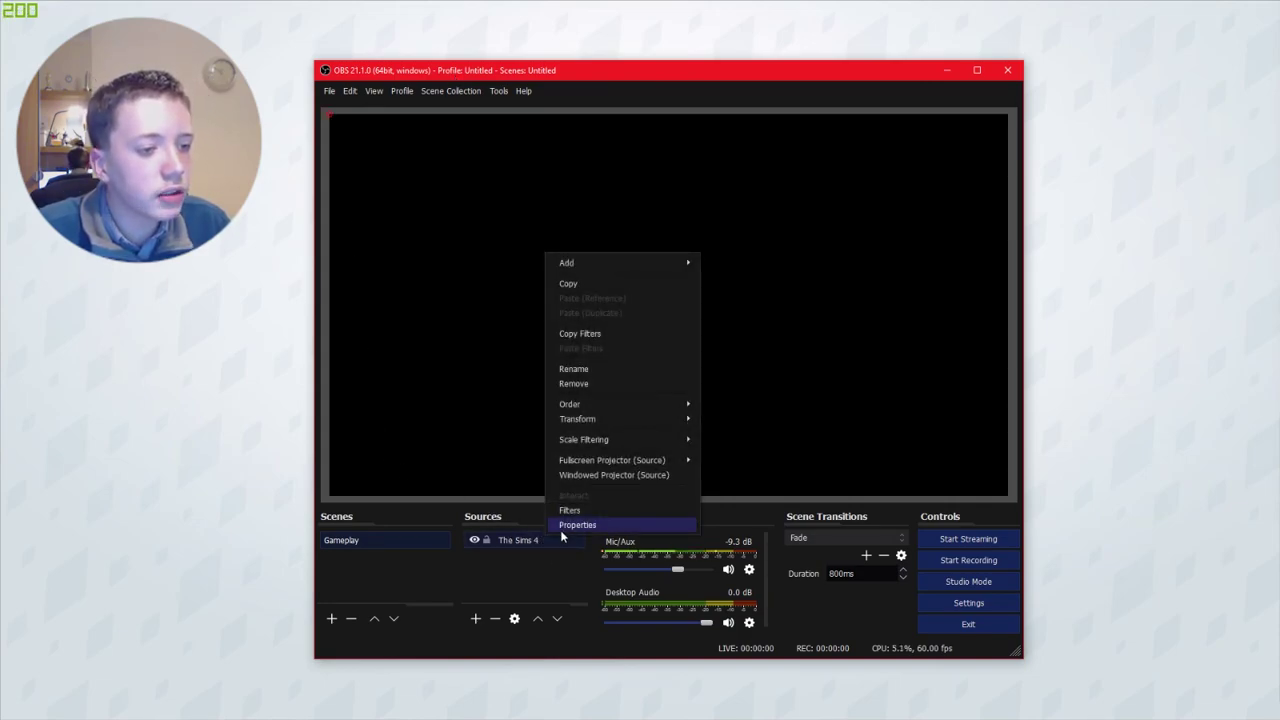
click(647, 522)
key(Down)
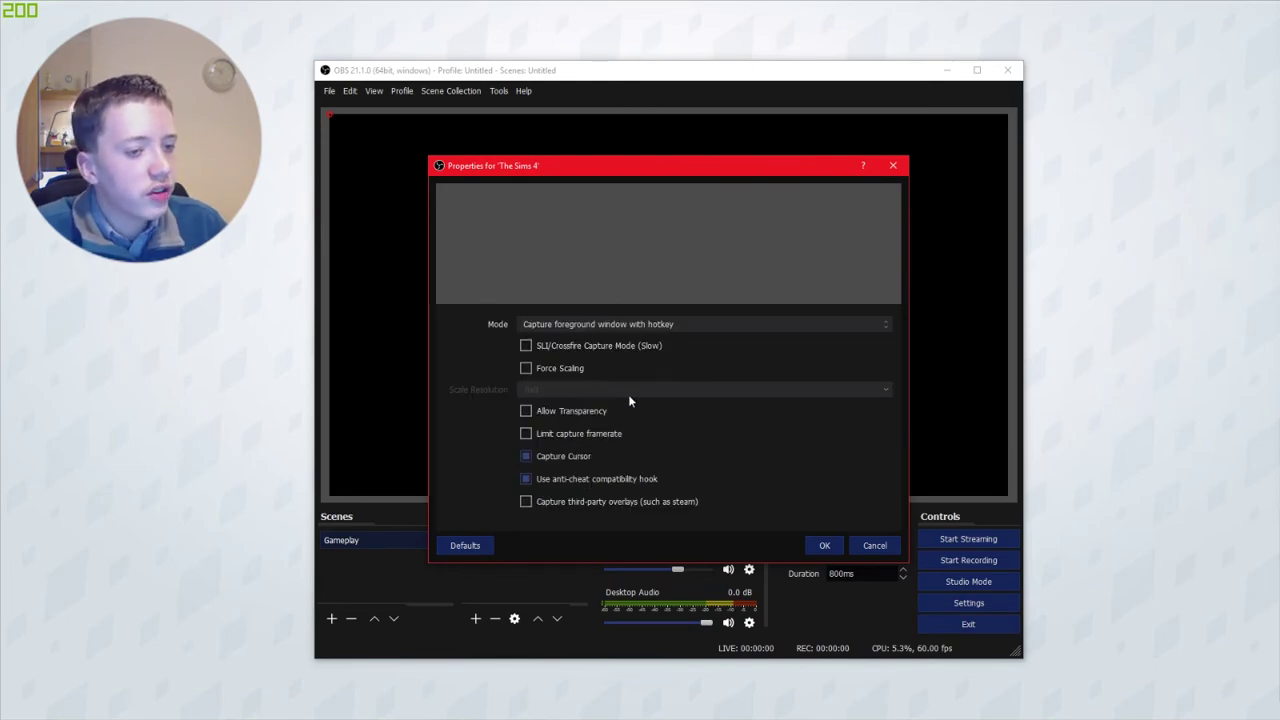
click(866, 550)
- Remove the old source and add a fresh Game Capture named 'The Sims 4'
click(499, 624)
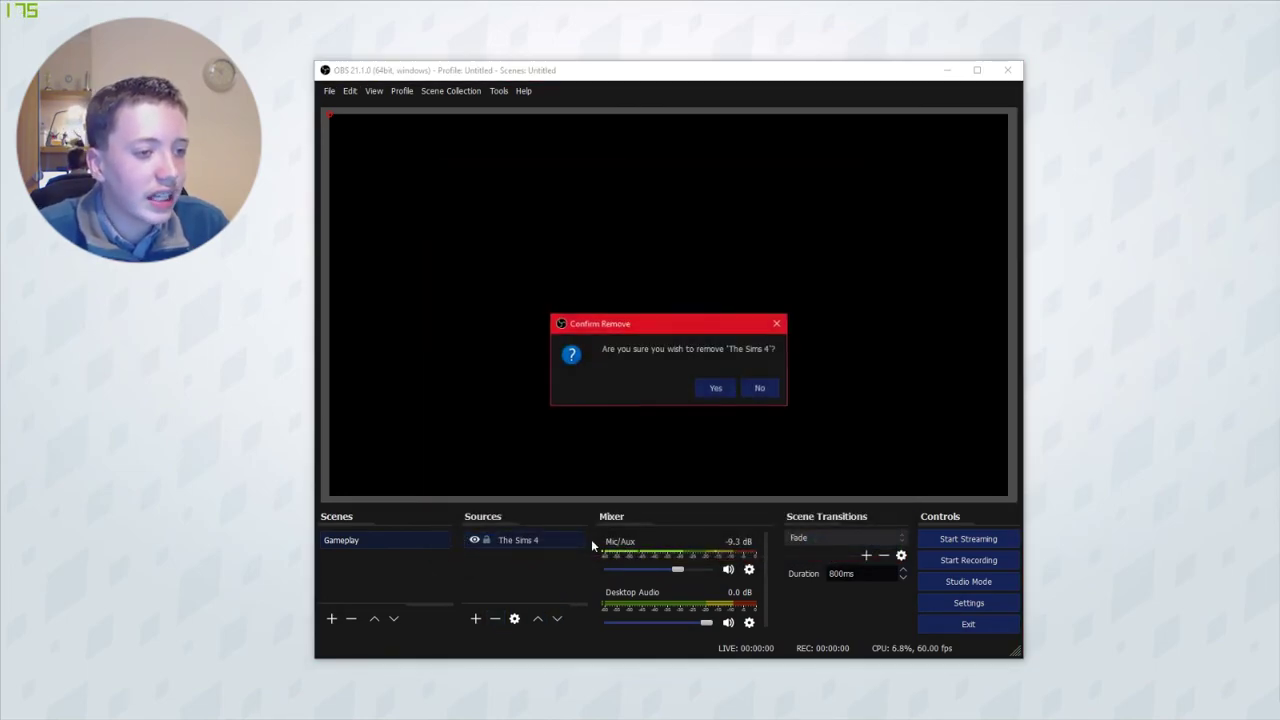
click(715, 390)
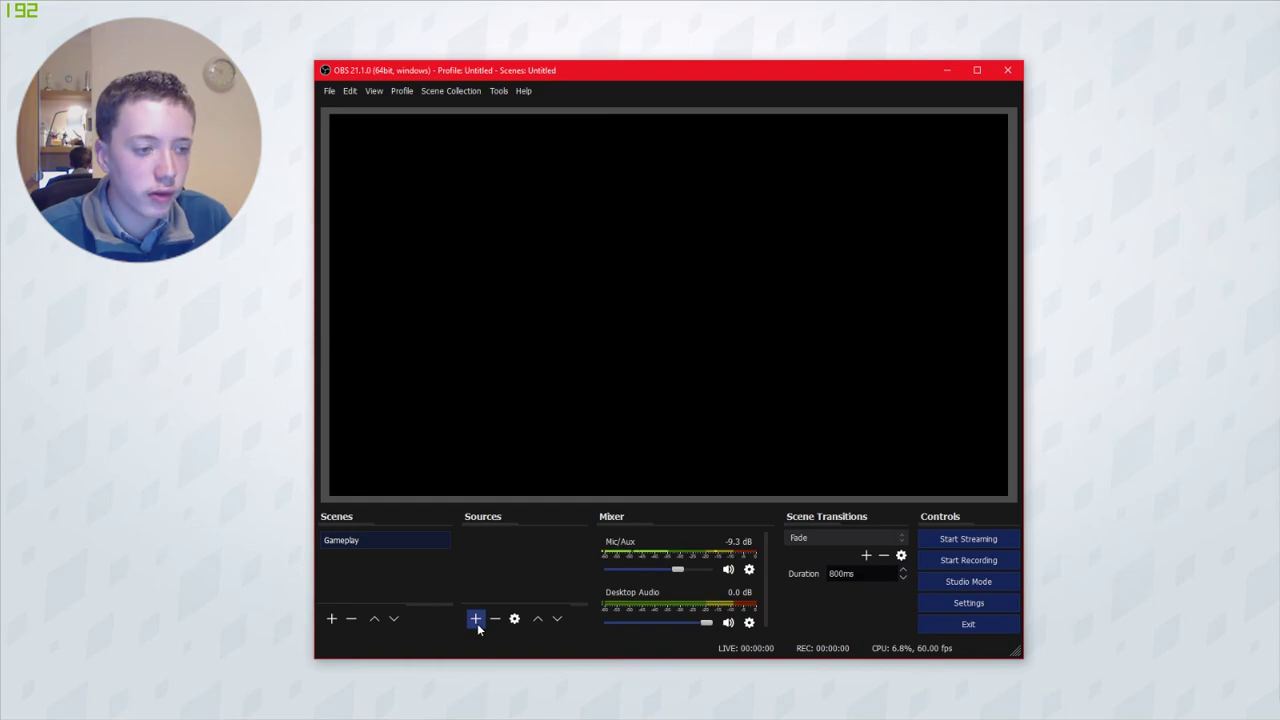
right_click(501, 571)
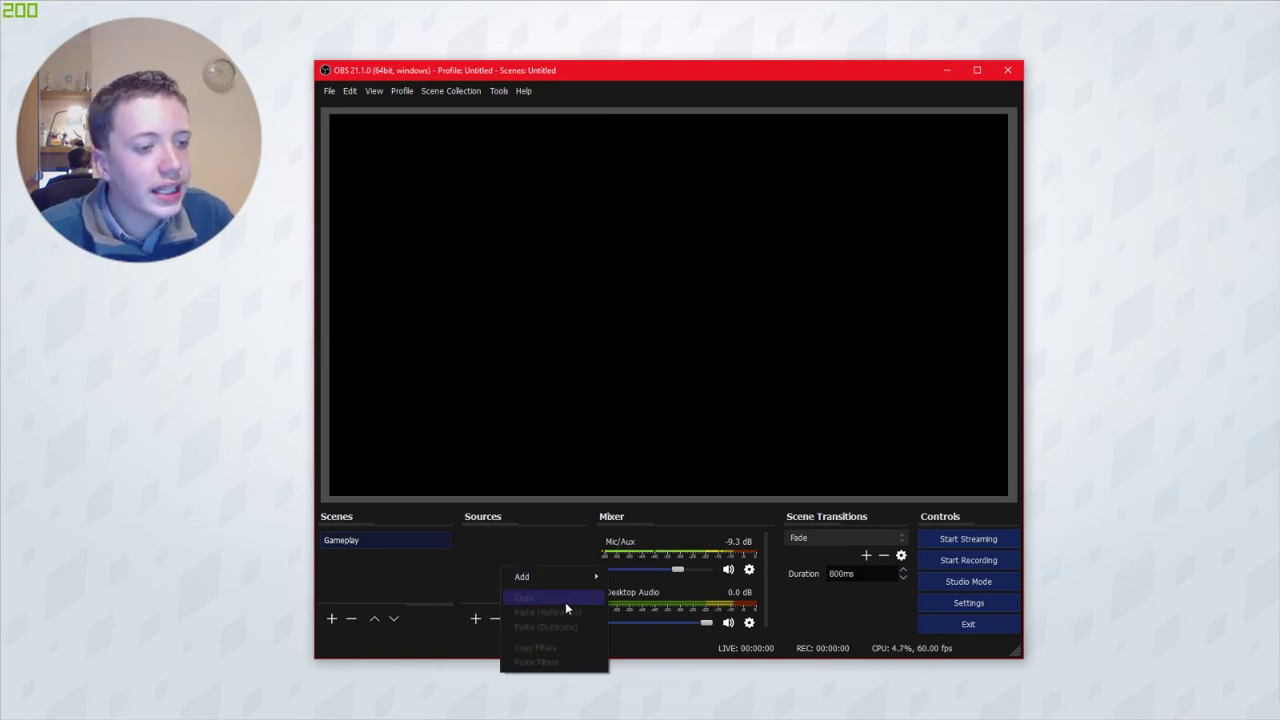
mouse_move(551, 577)
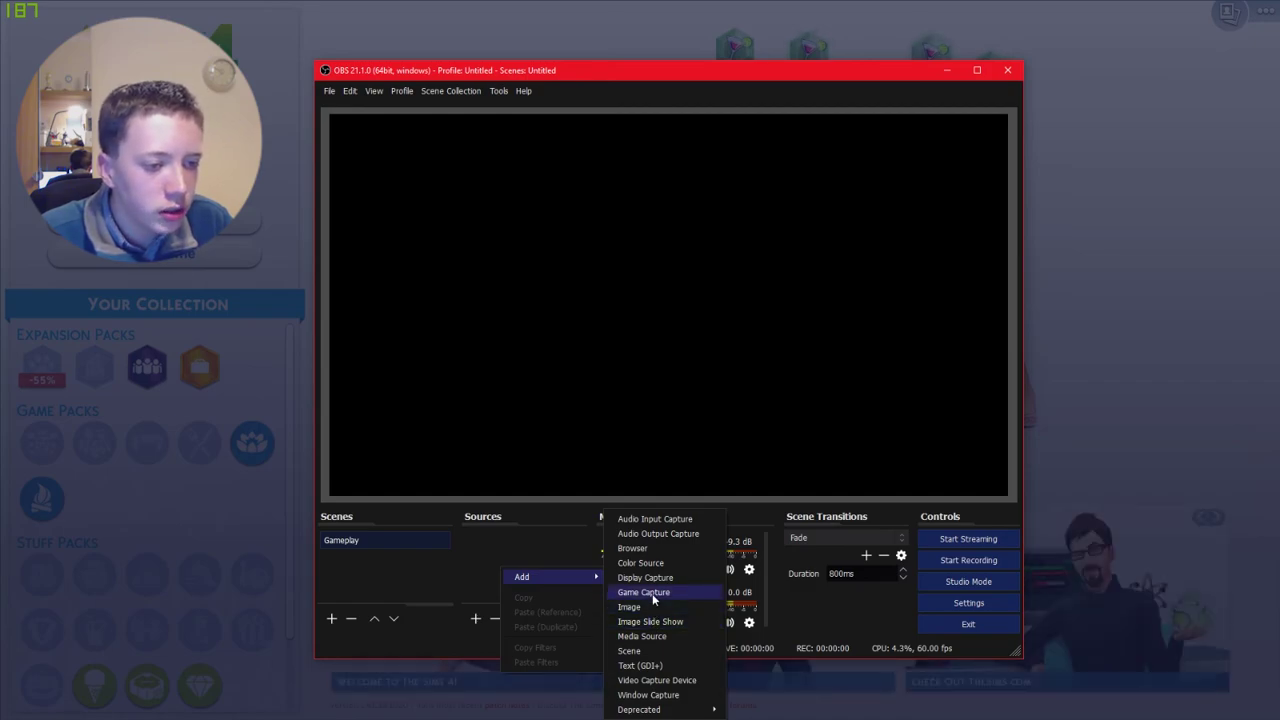
click(652, 593)
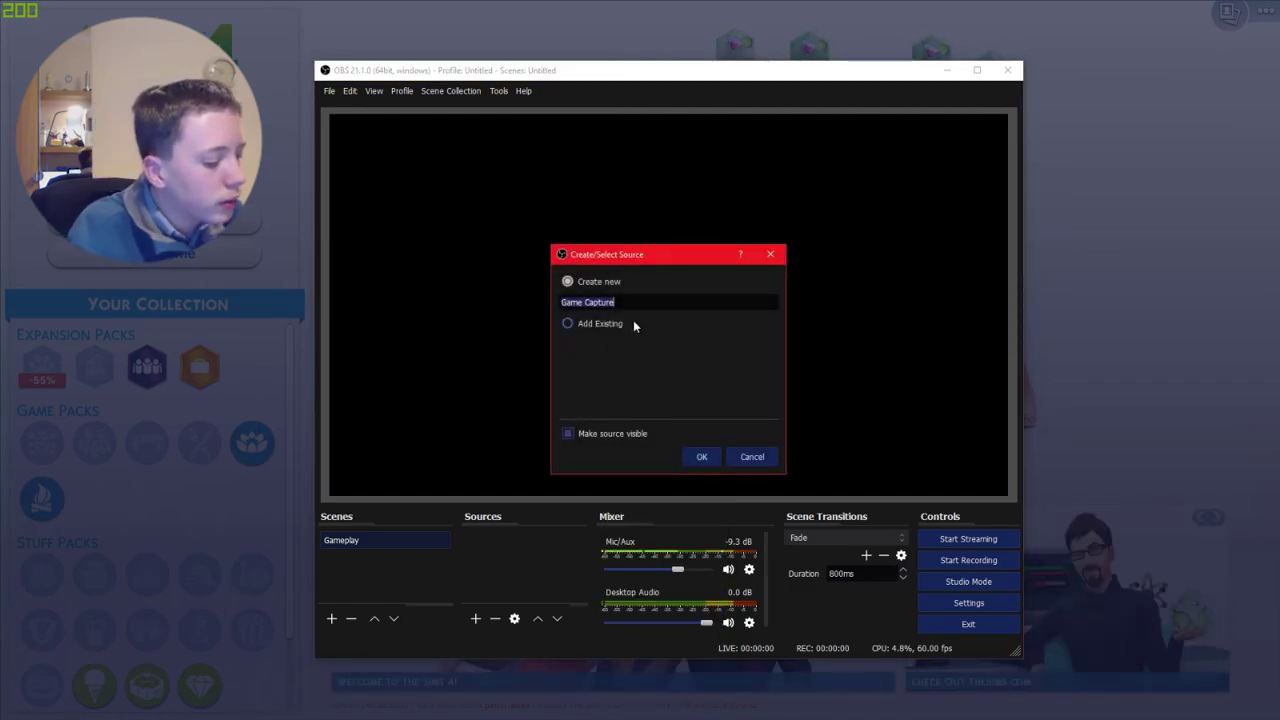
text(The Si)
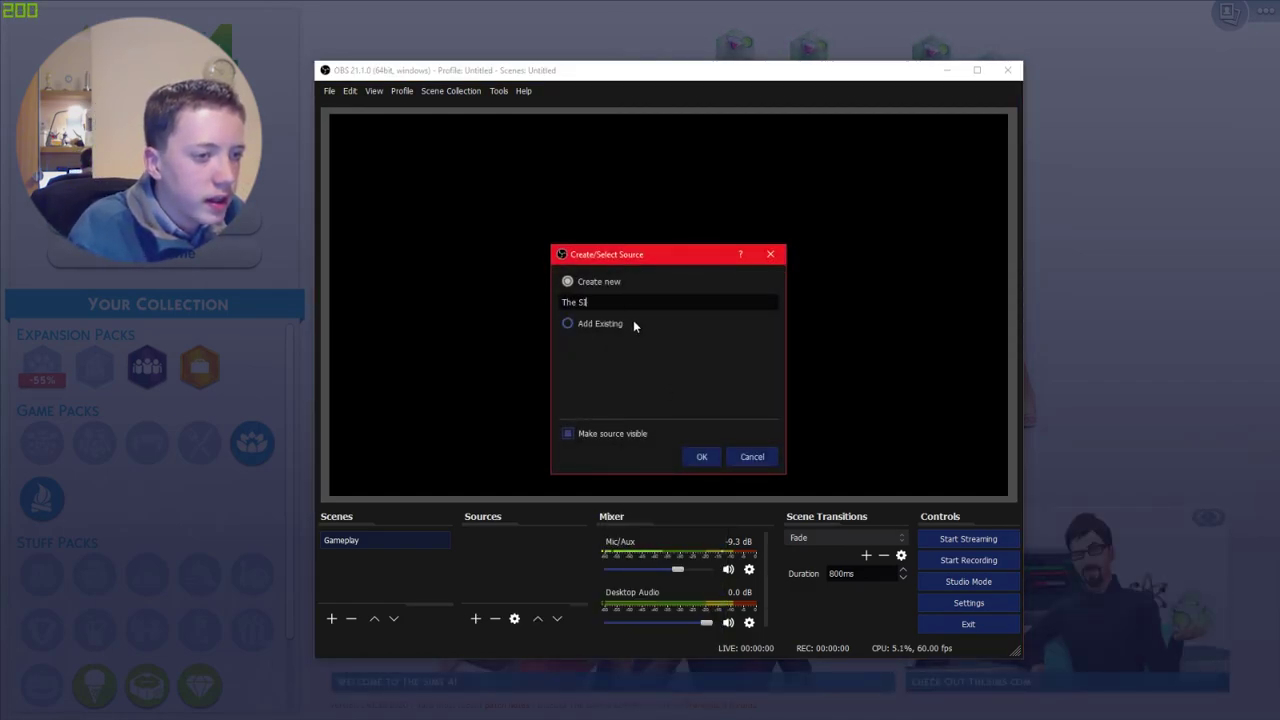
text(ms 4)
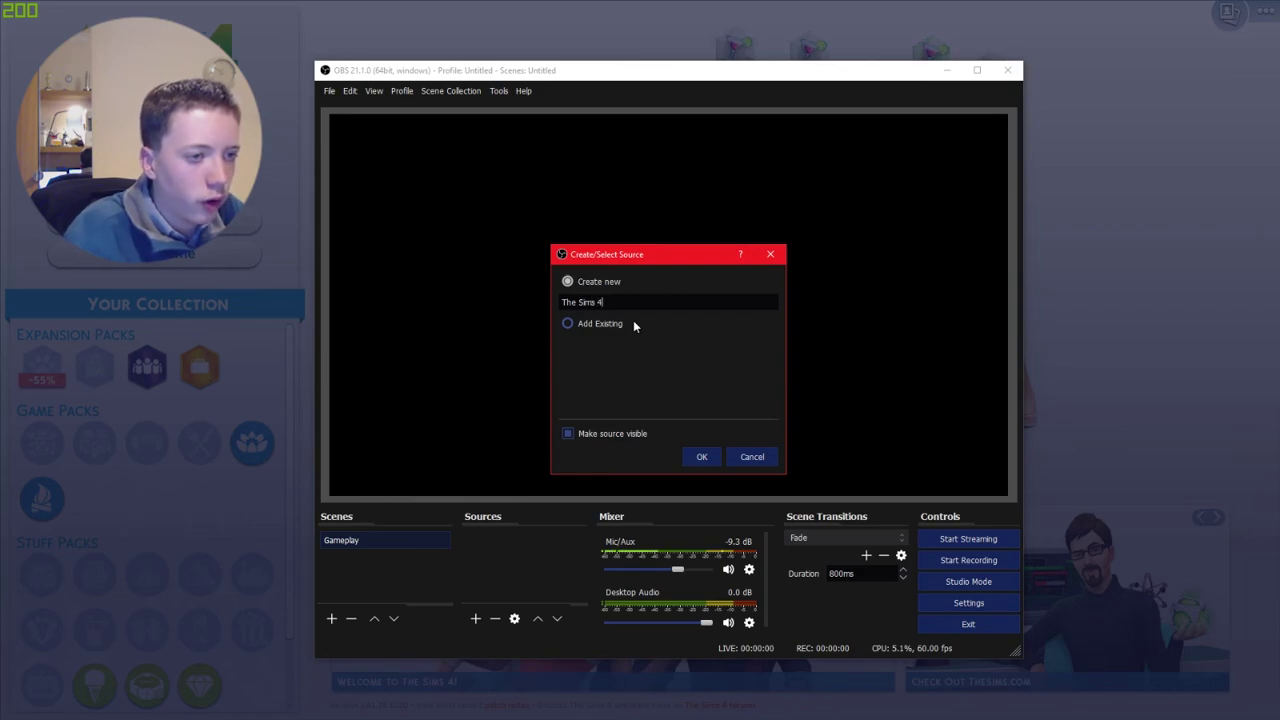
key(Return)
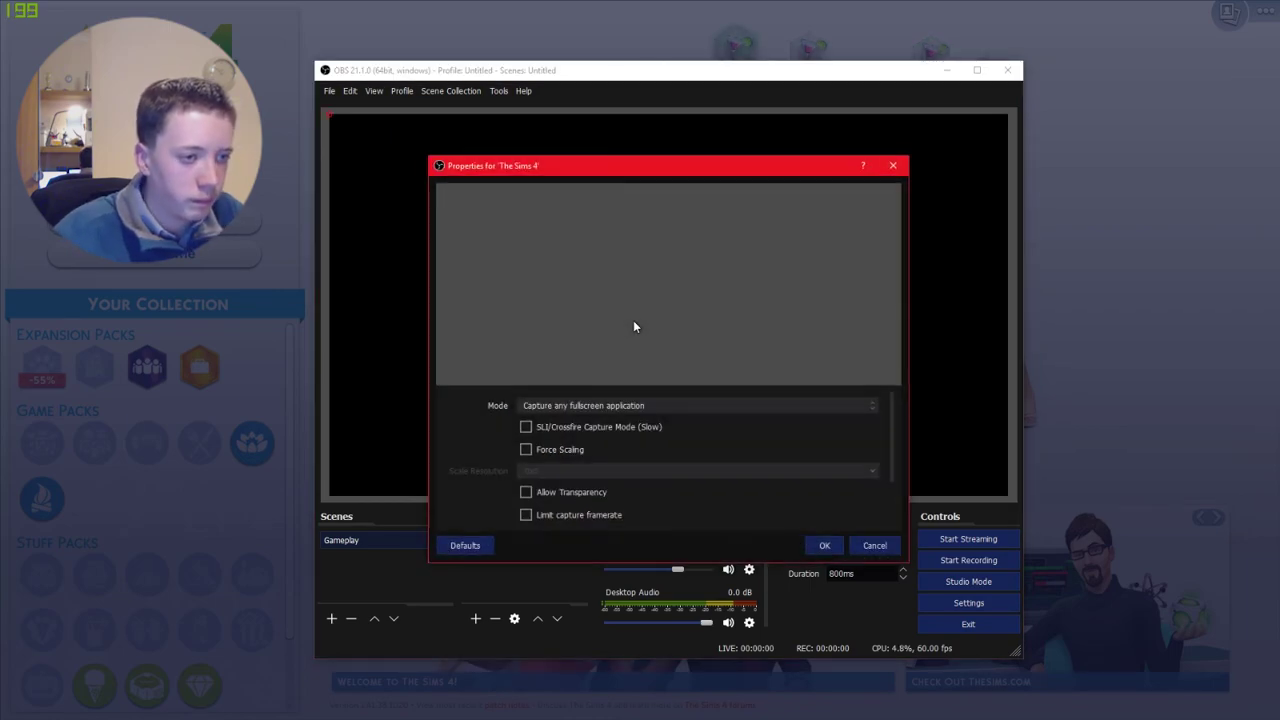
- Set Mode to Capture specific window targeting the [TS4_x64.exe]: The Sims 4 window
click(580, 407)
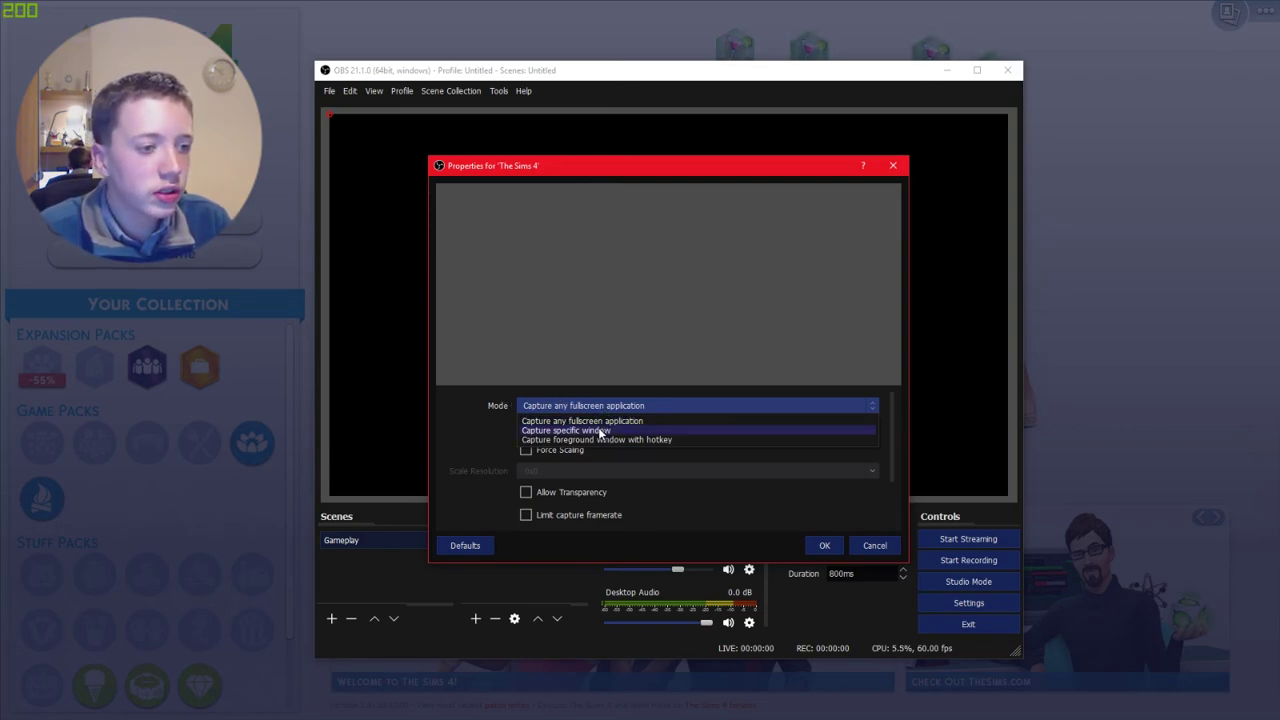
click(601, 431)
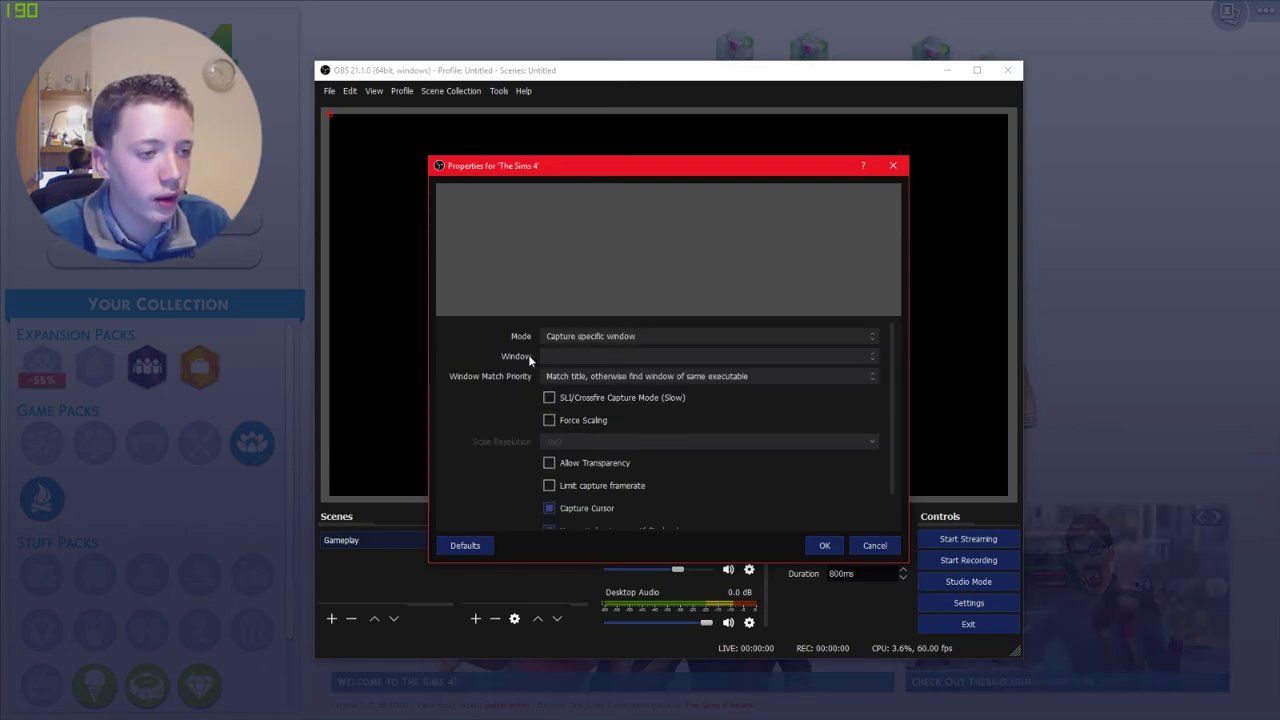
click(620, 356)
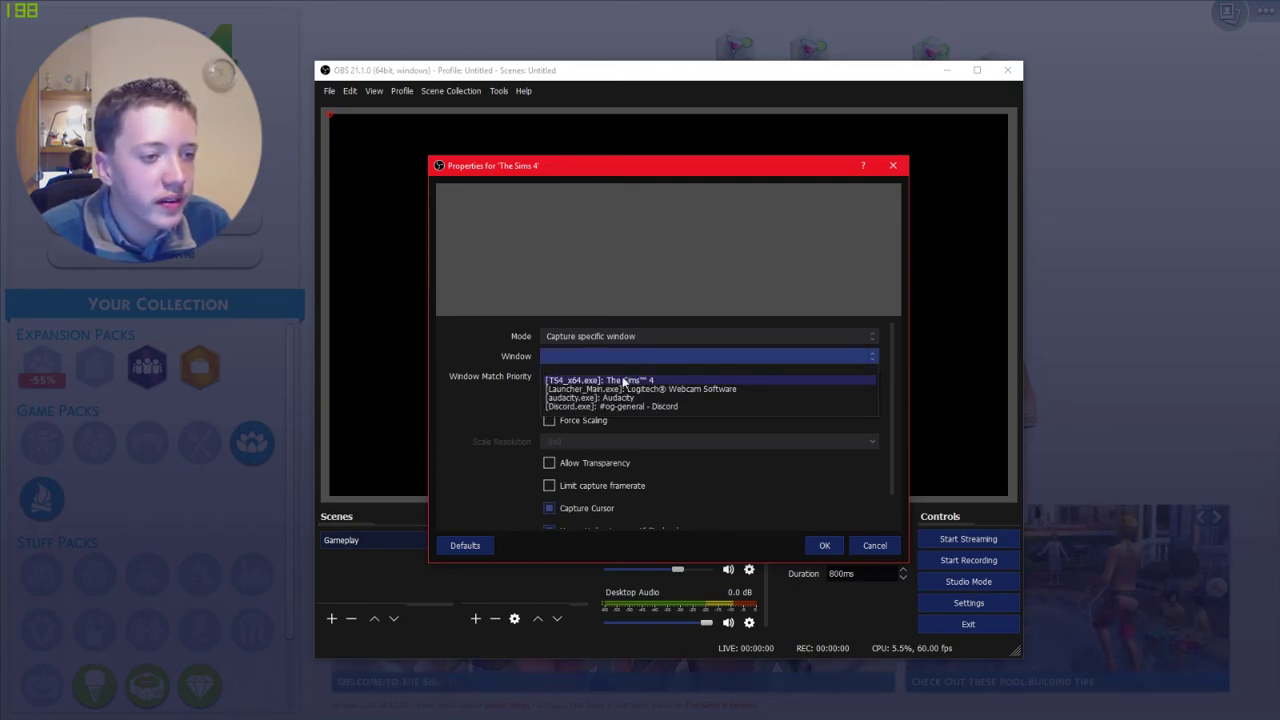
click(630, 380)
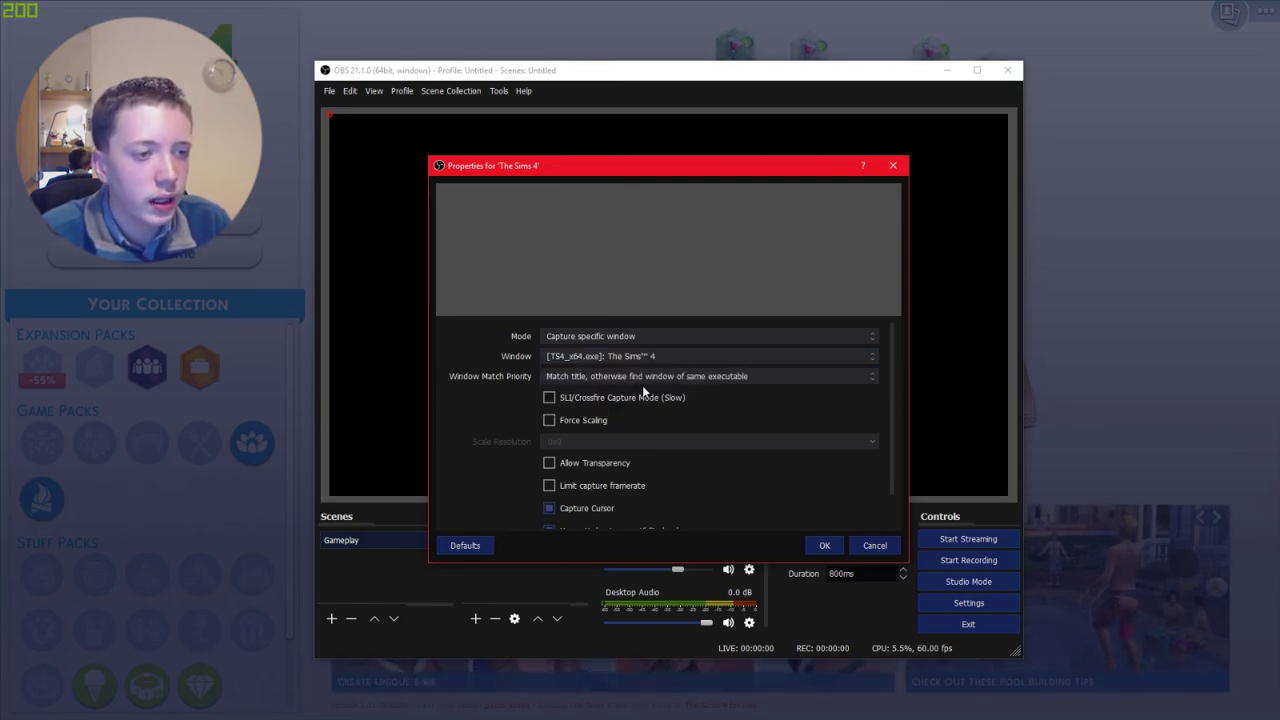
- Confirm the capture settings, dismiss the game's Mods Disabled notice, and return to OBS
click(824, 545)
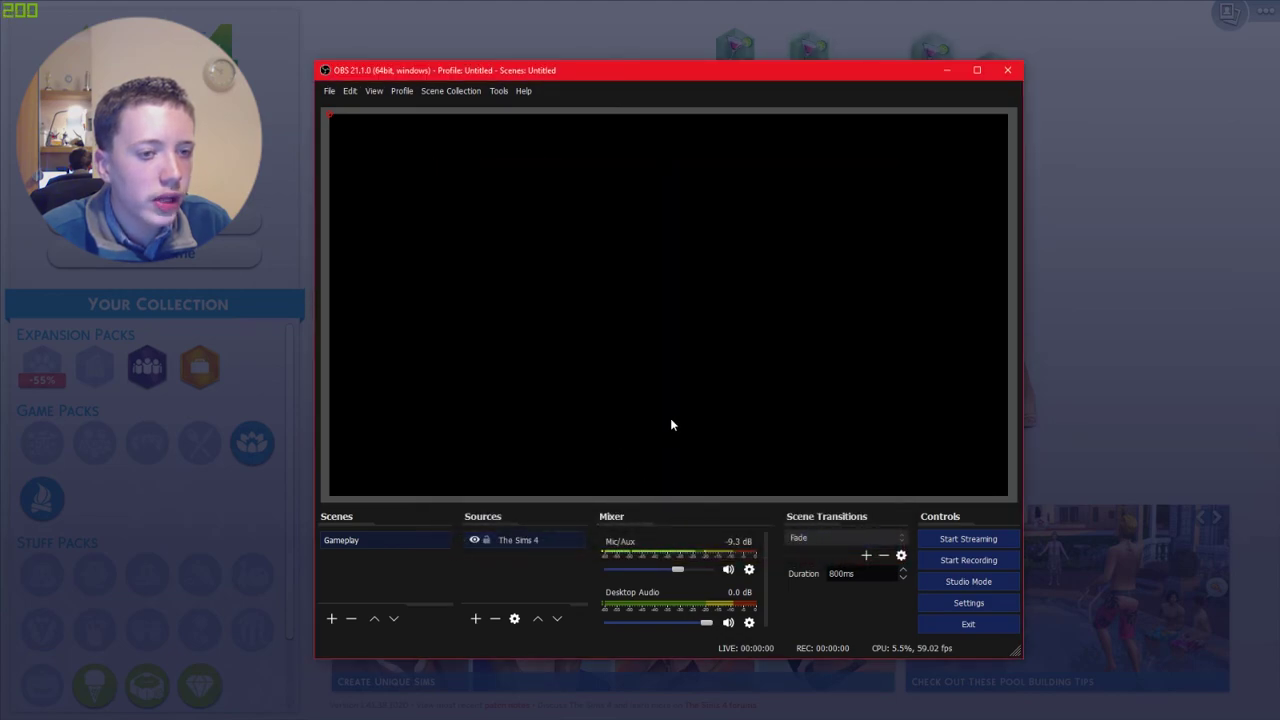
click(1060, 165)
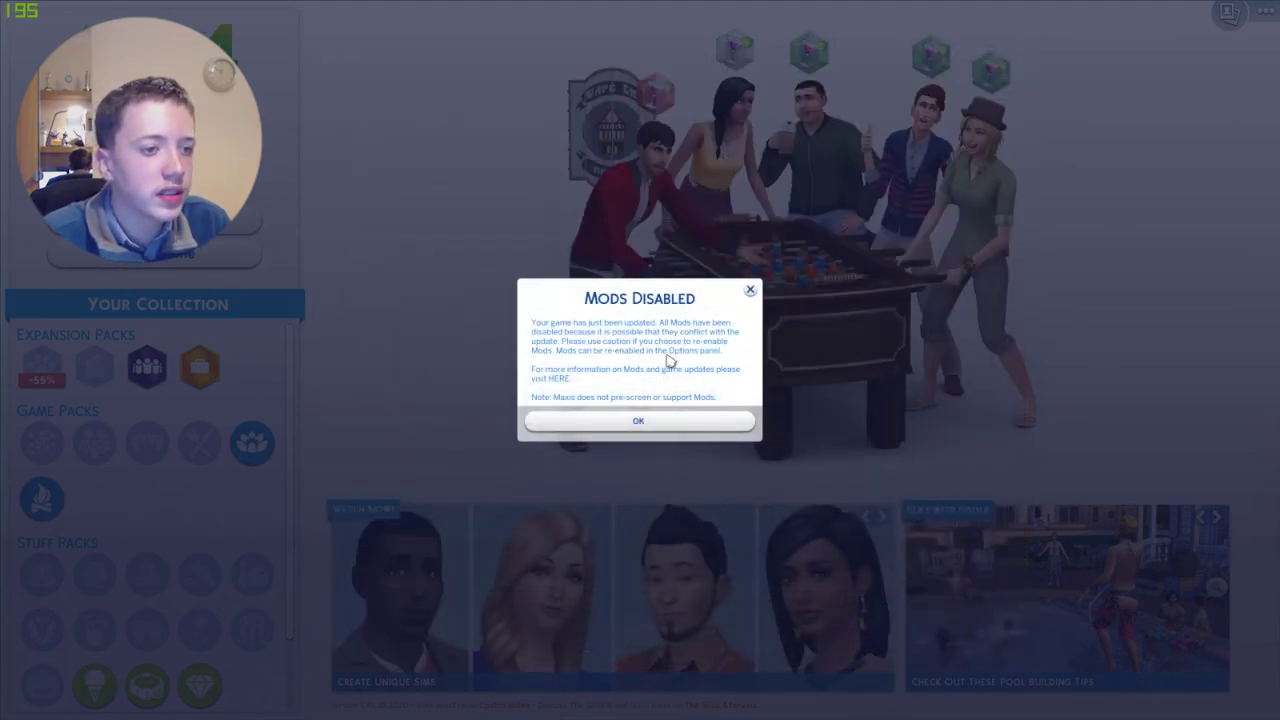
click(662, 422)
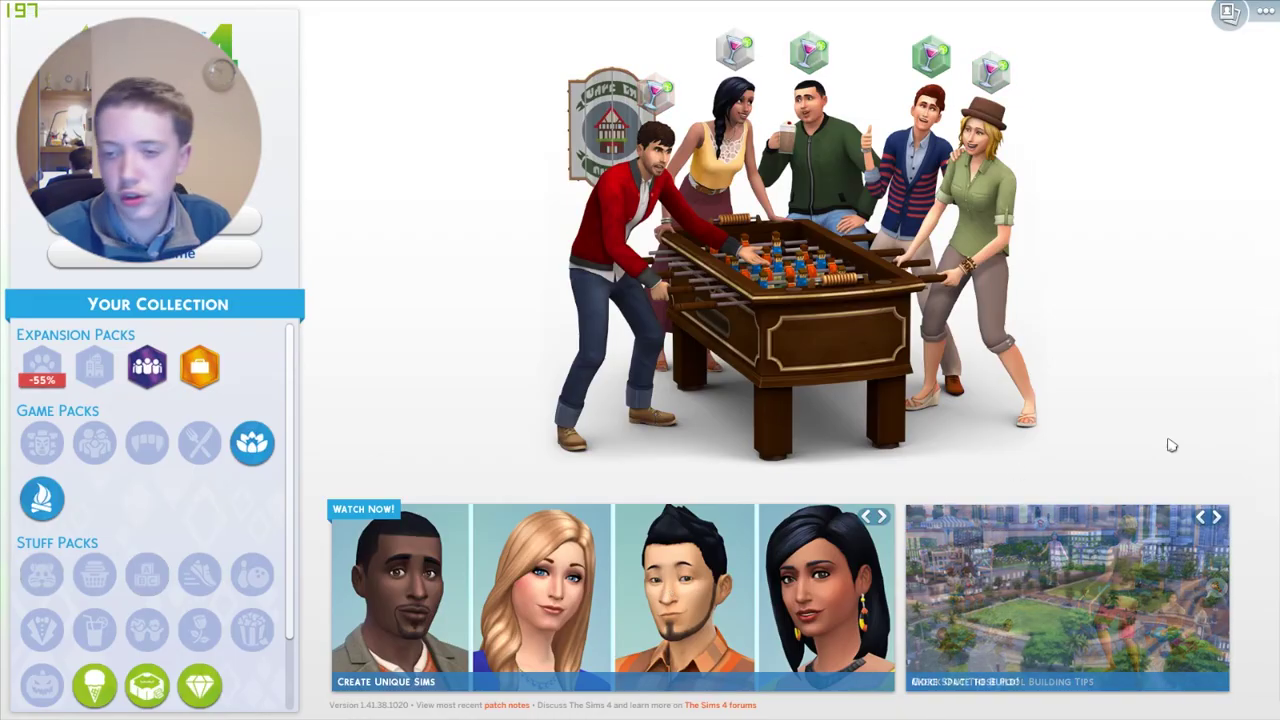
key(alt+Tab)
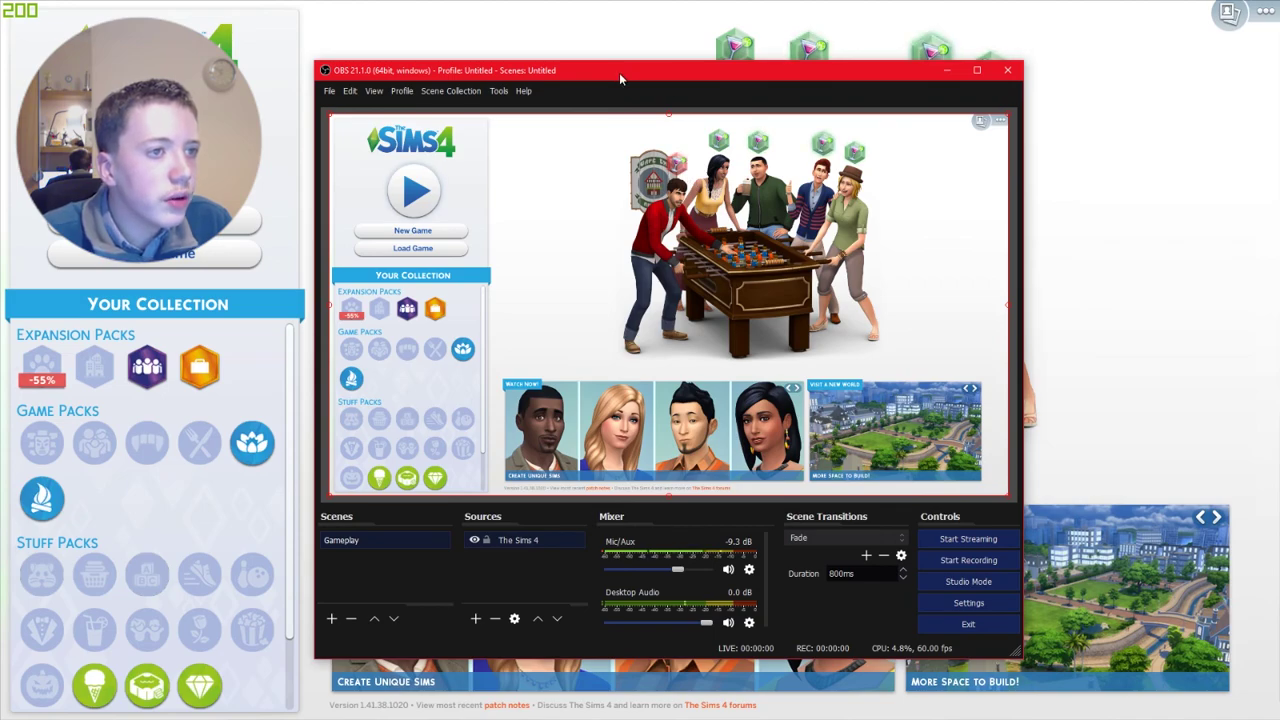
drag(619, 72, 636, 49)
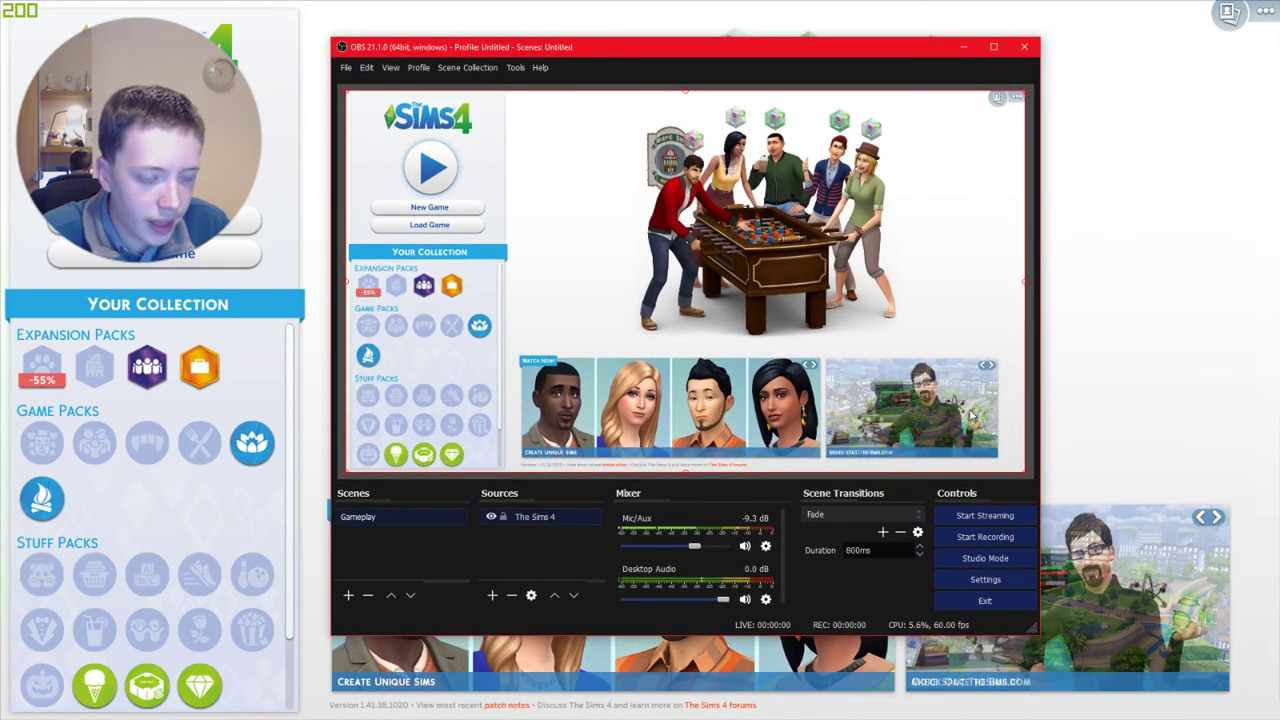
- Enlarge The Sims 4 capture in the preview and test Fit to screen (Ctrl+F)
drag(1030, 478, 1250, 700)
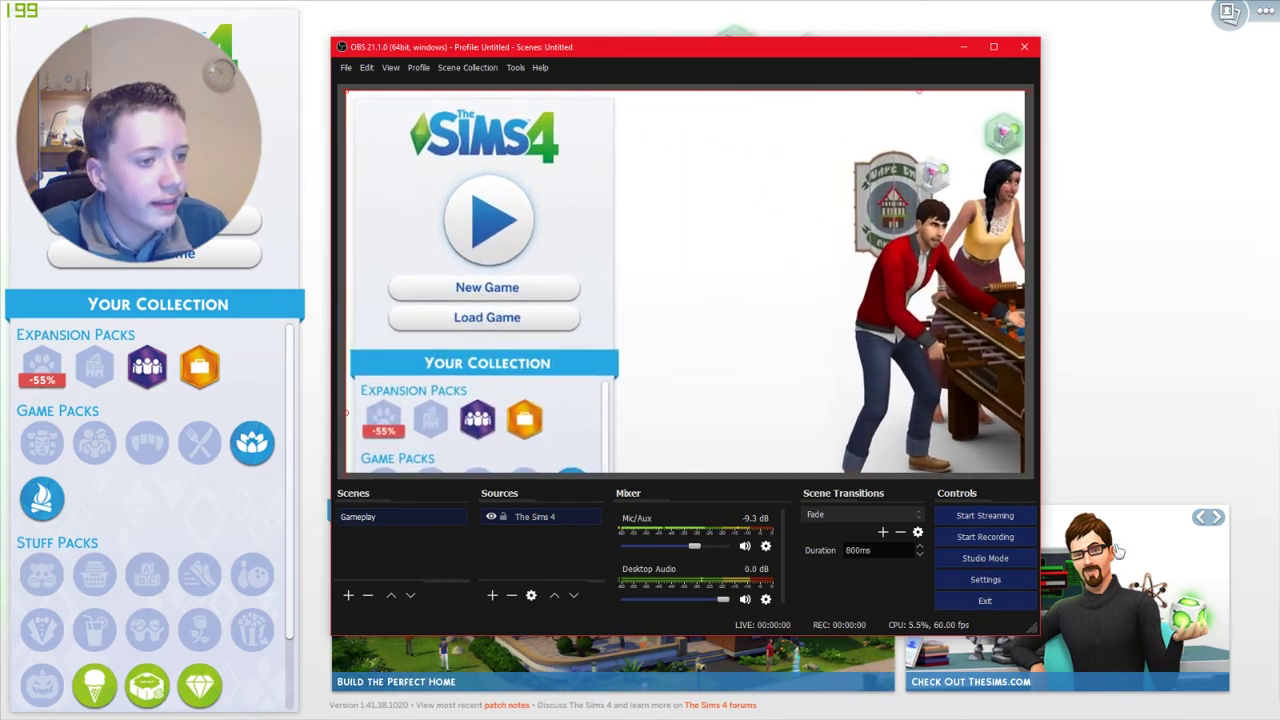
click(549, 556)
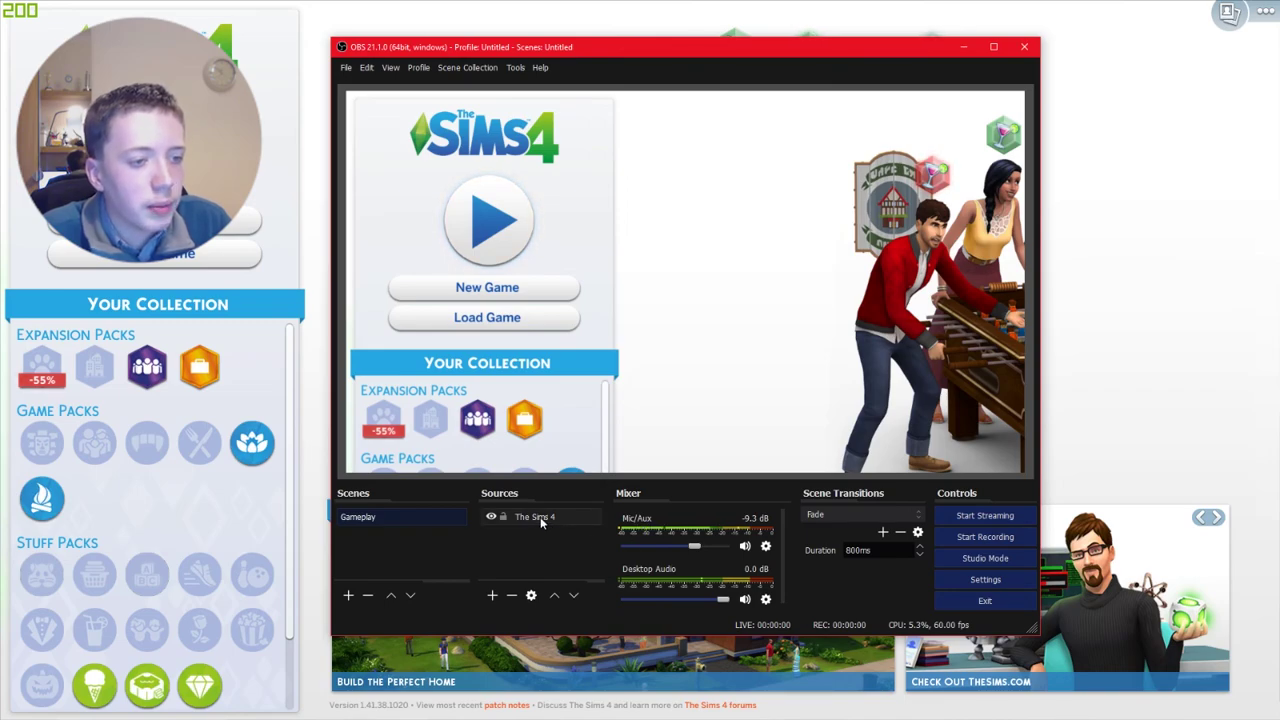
click(540, 518)
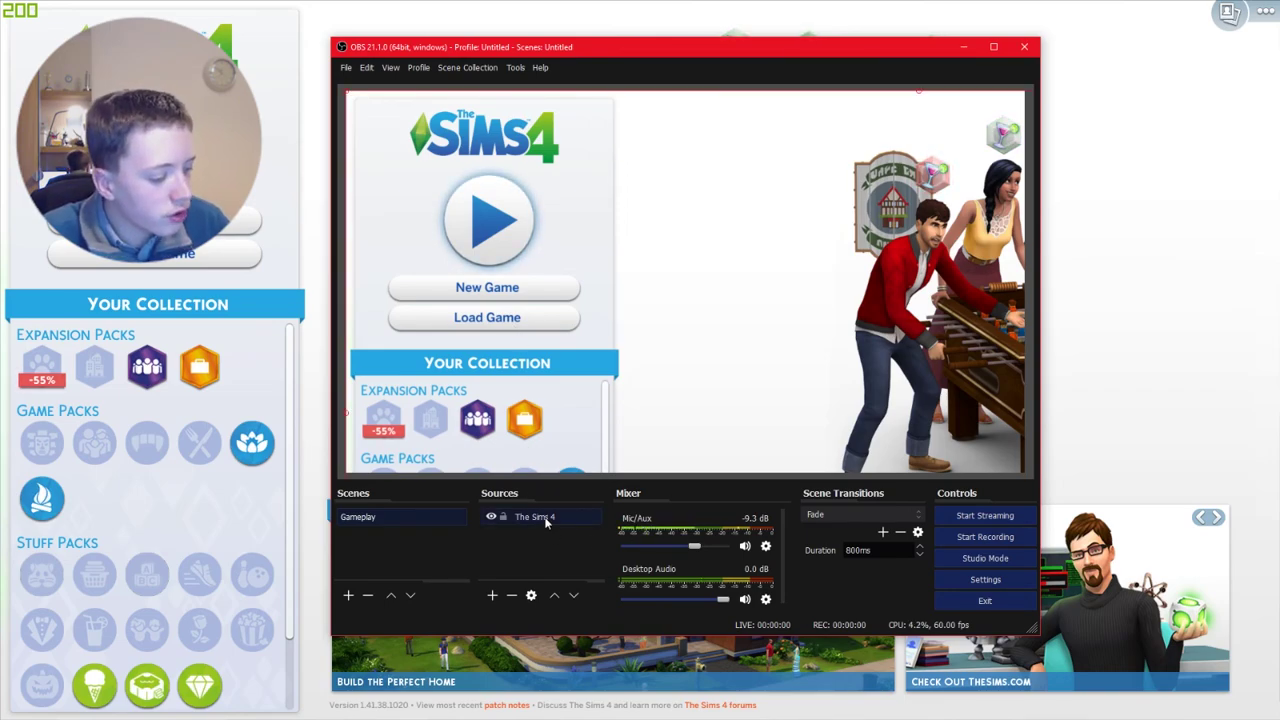
key(ctrl+f)
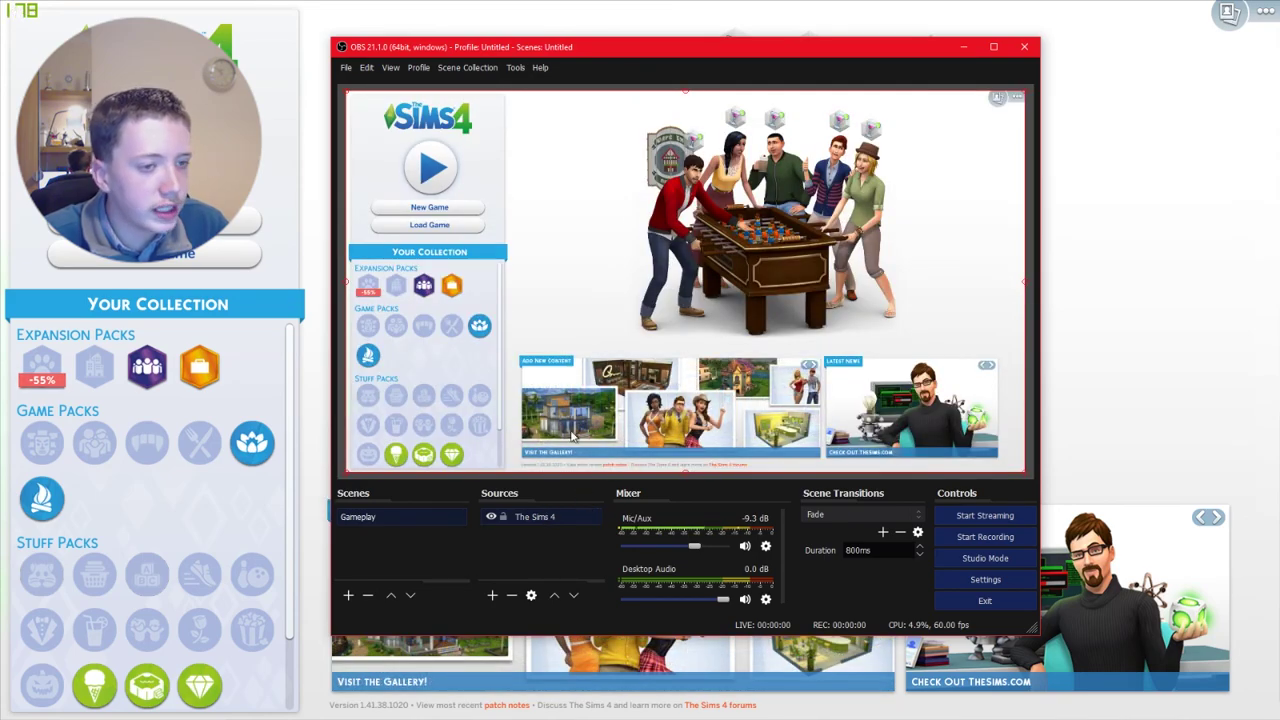
key(ctrl+r)
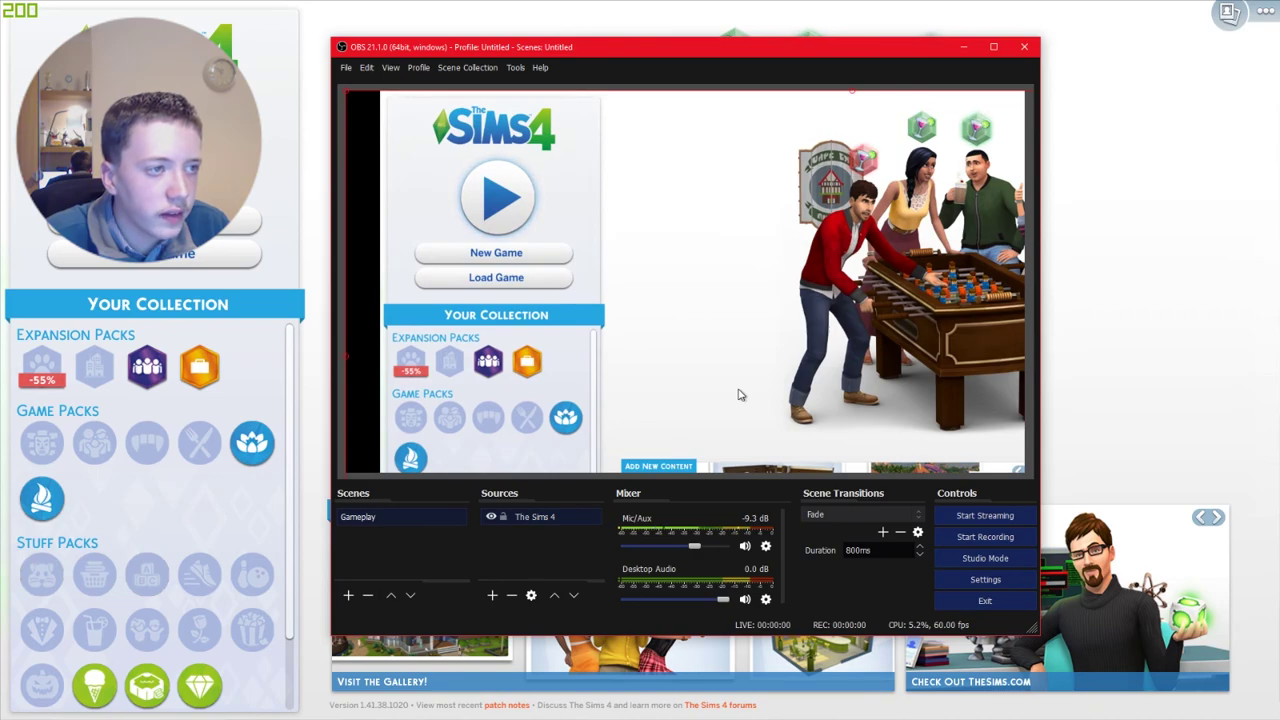
key(ctrl+f)
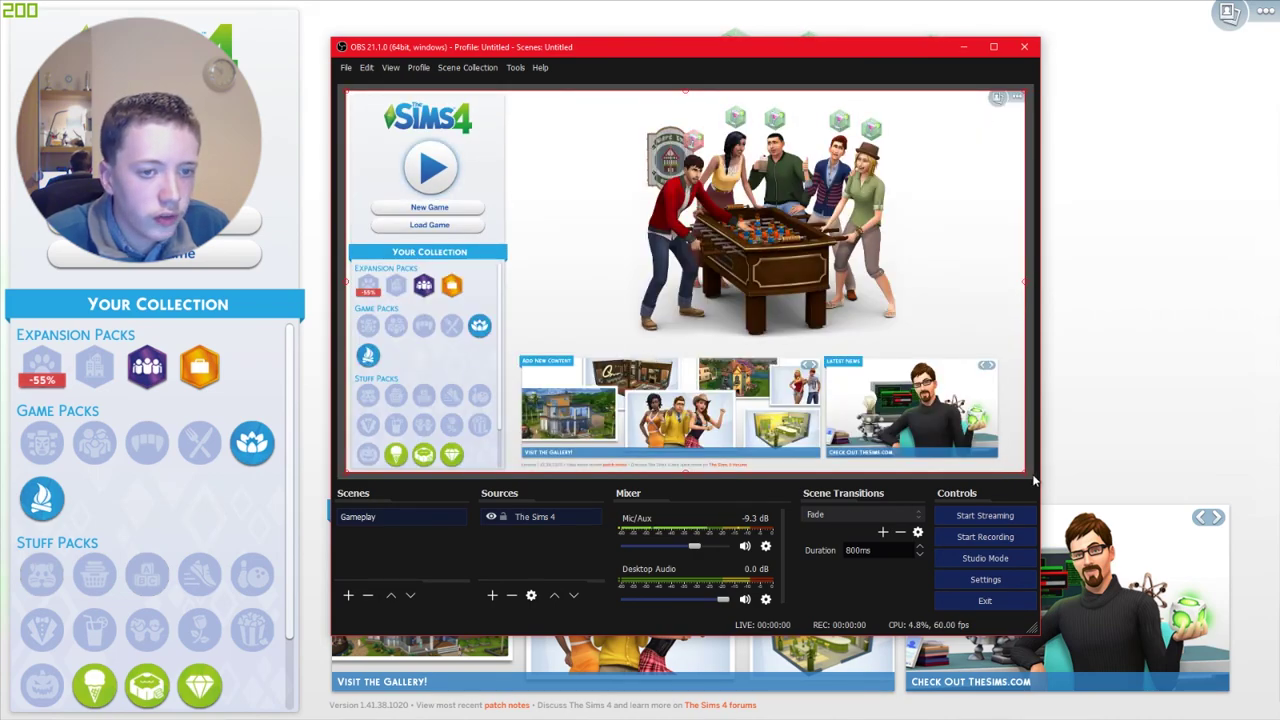
key(ctrl+r)
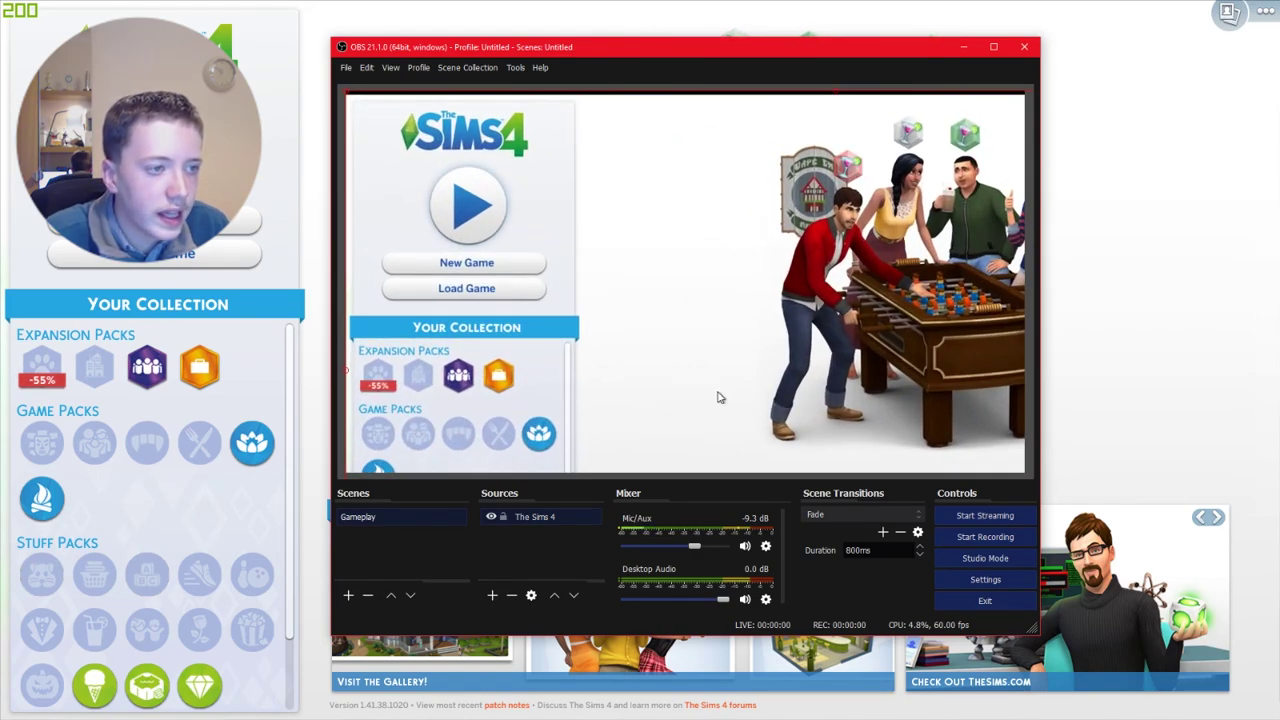
- Fit The Sims 4 source to the canvas via Transform > Fit to screen
right_click(518, 518)
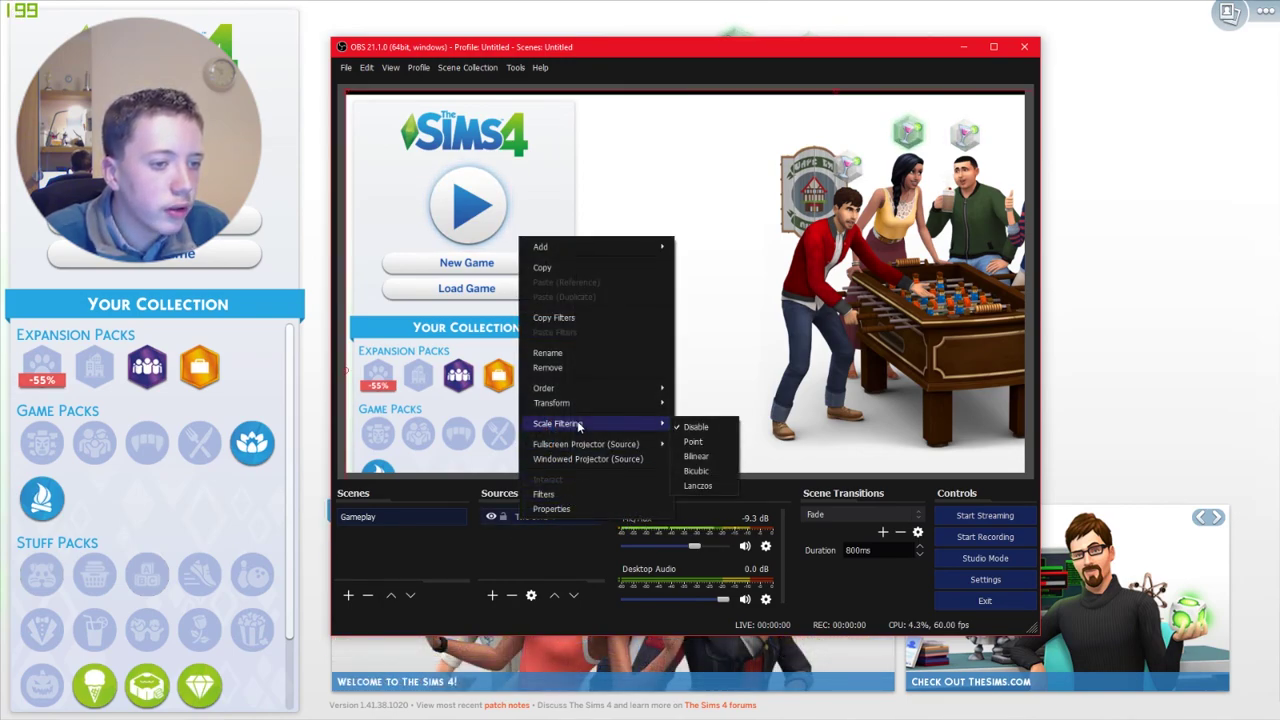
mouse_move(574, 407)
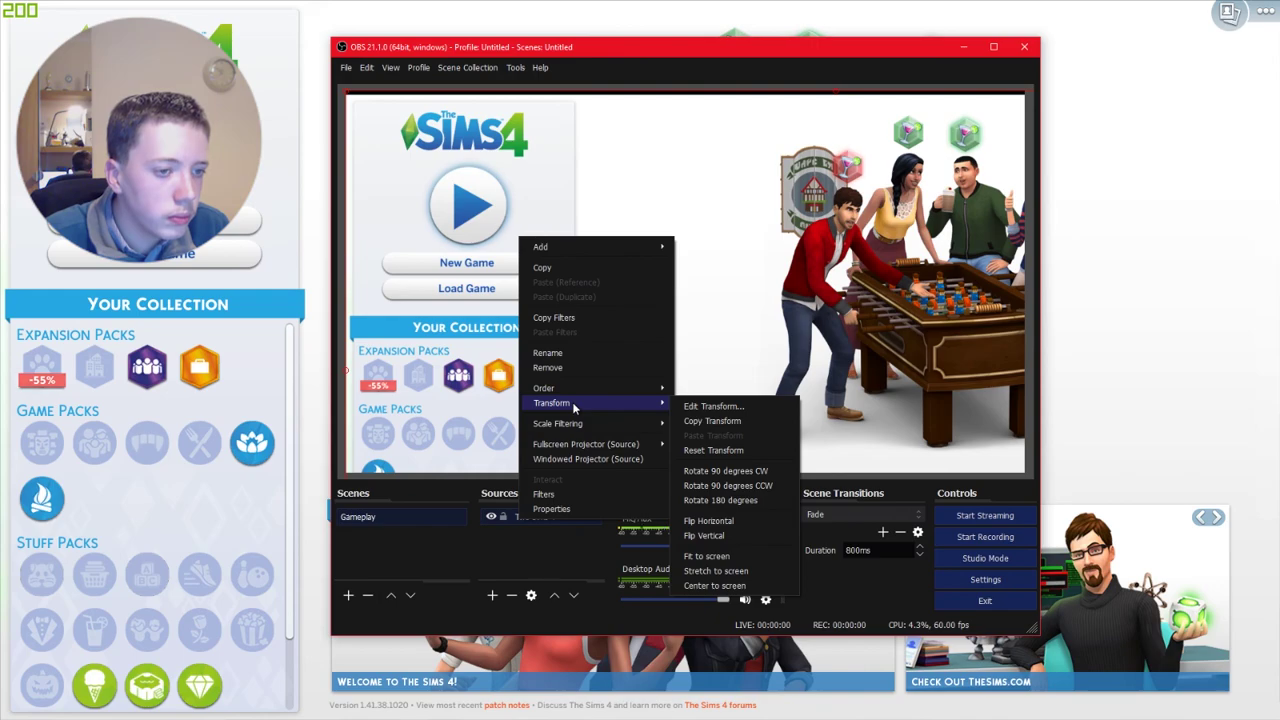
click(708, 557)
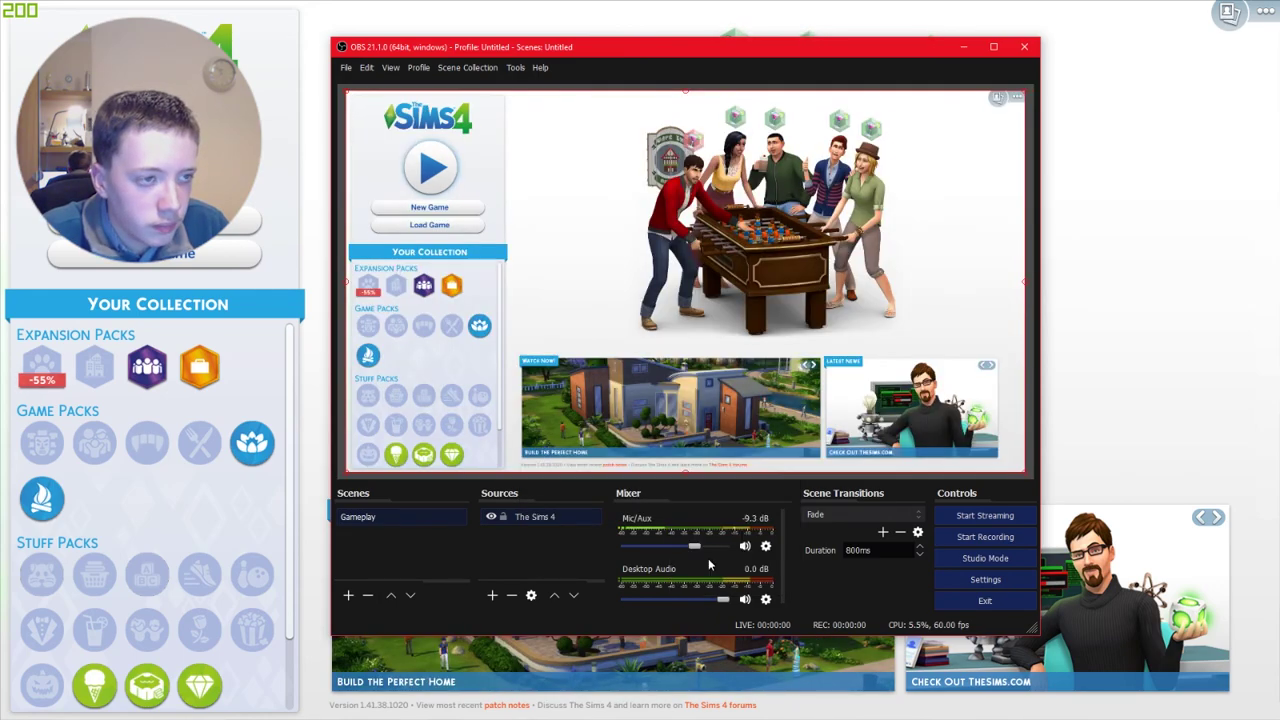
click(556, 567)
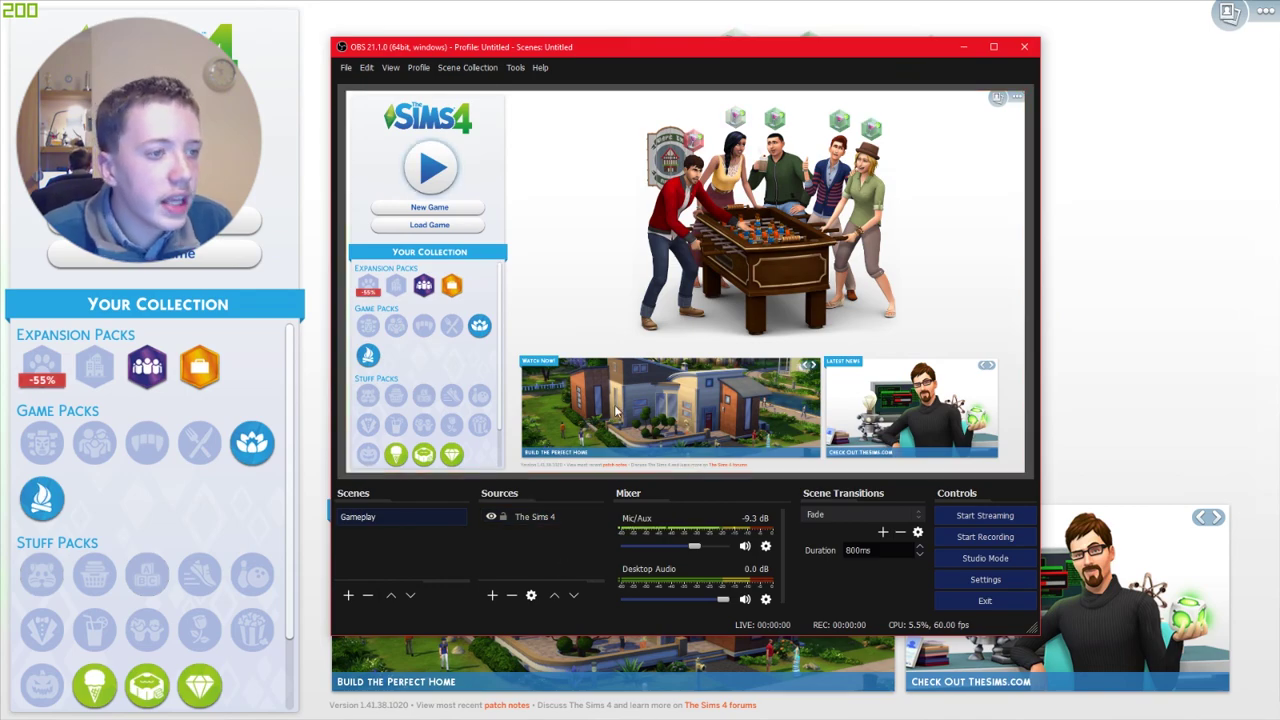
- Glance at the Help menu, drag the OBS window right, and refocus the game
click(540, 67)
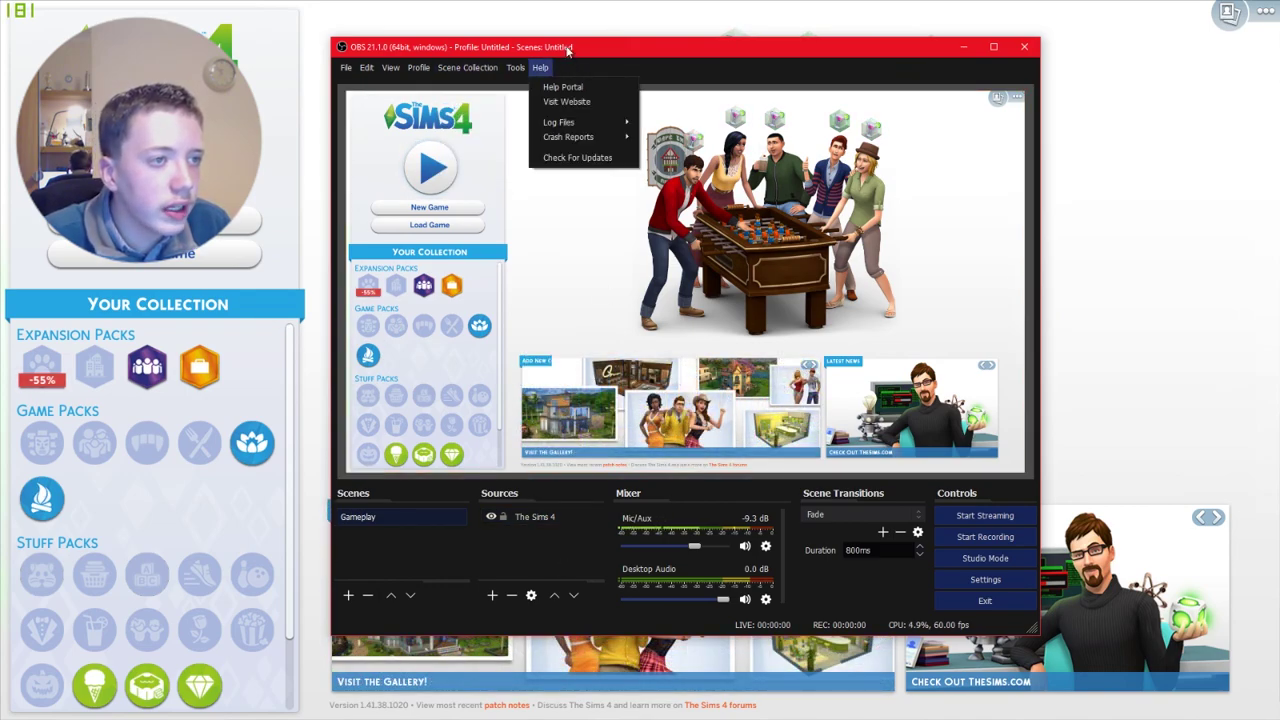
click(567, 47)
drag(427, 48, 658, 82)
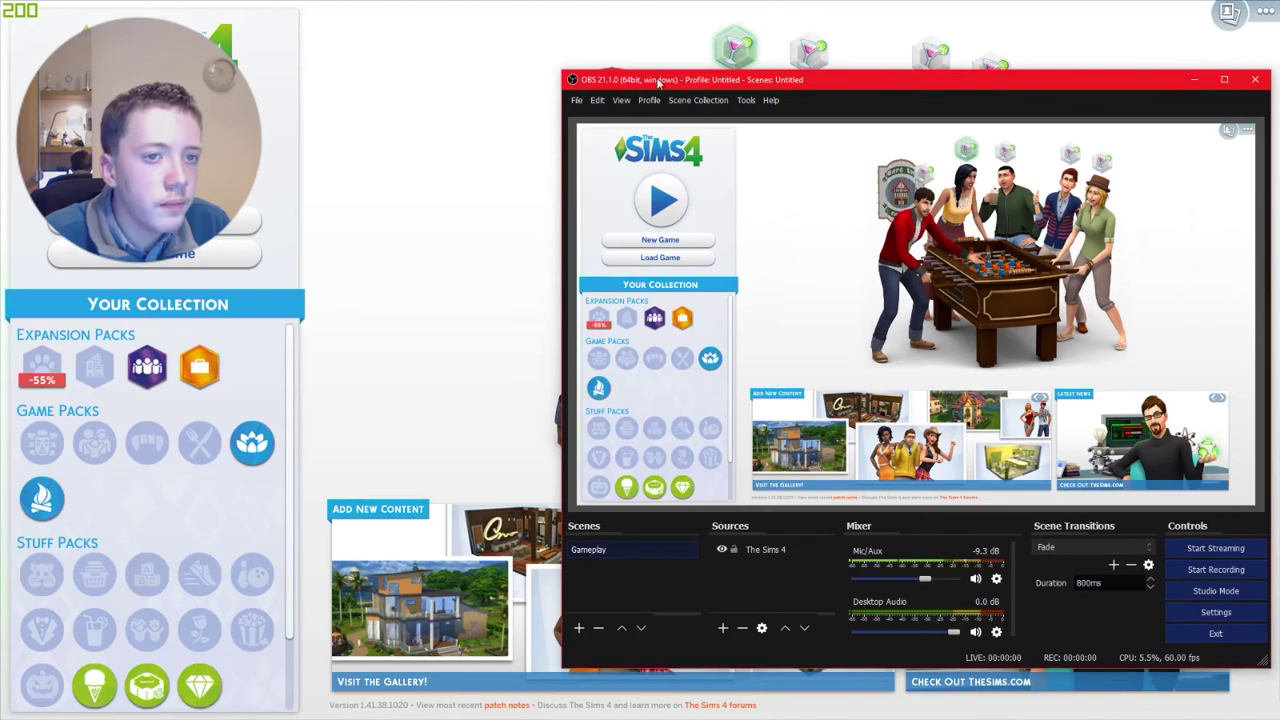
click(434, 120)
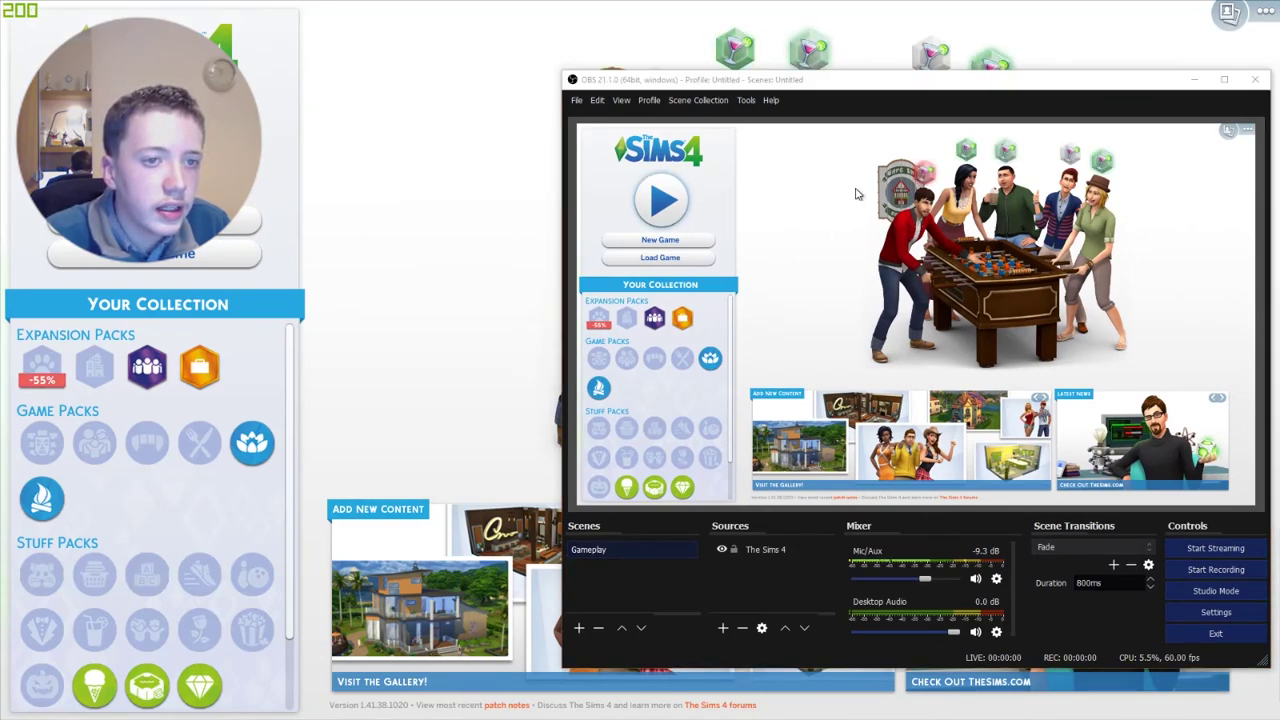